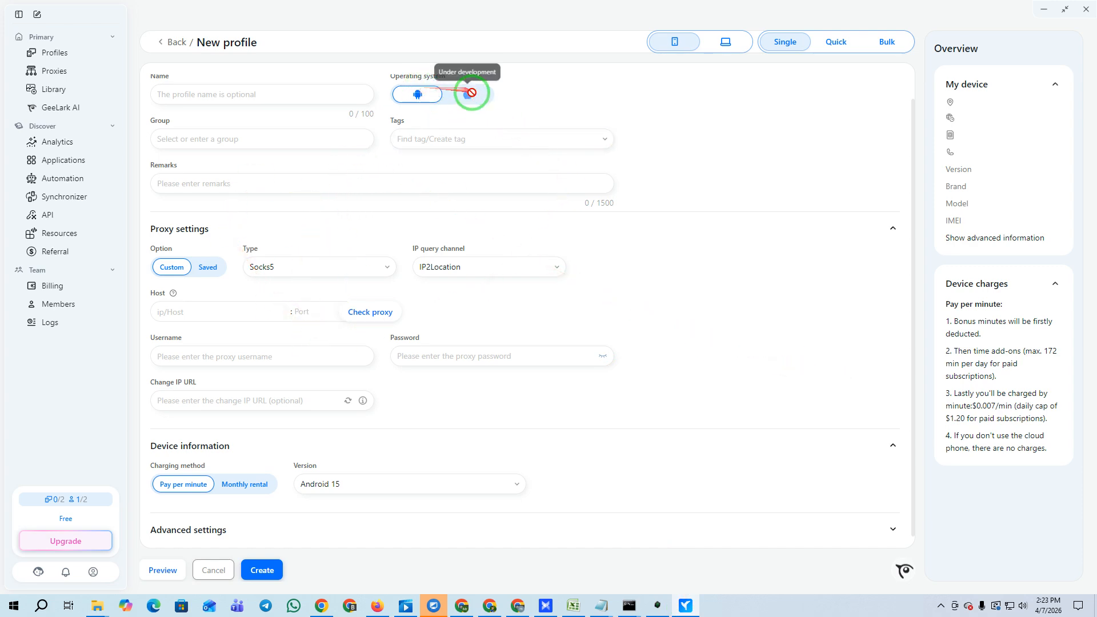
Toggle the new profile type between browser and cloud phone, then switch to the NodeMaven browser window.
left_click(734, 44)
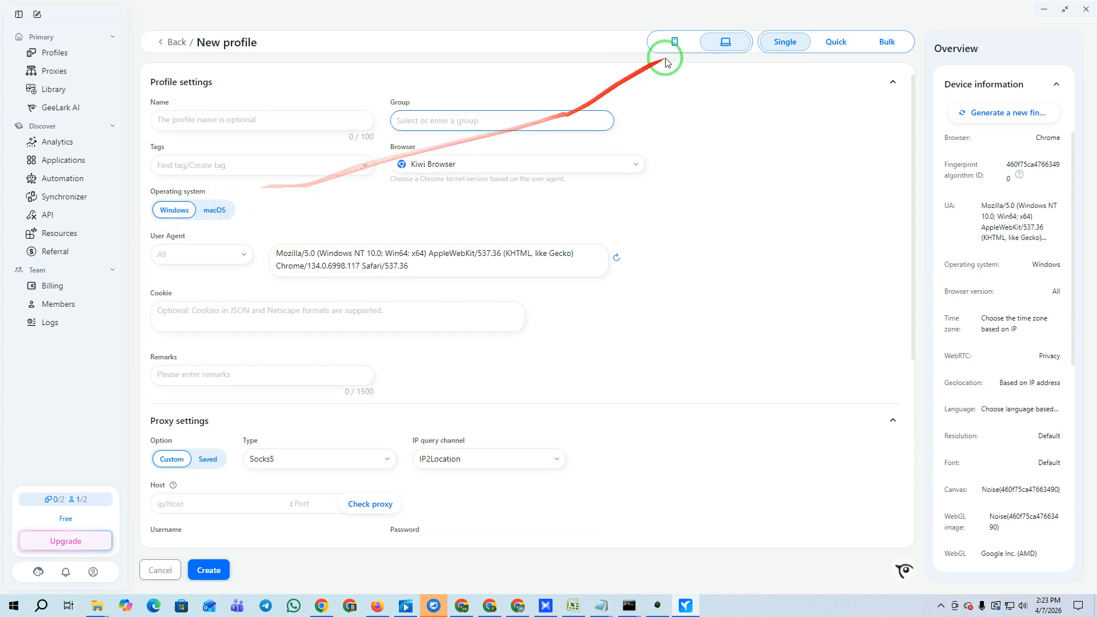
left_click(676, 43)
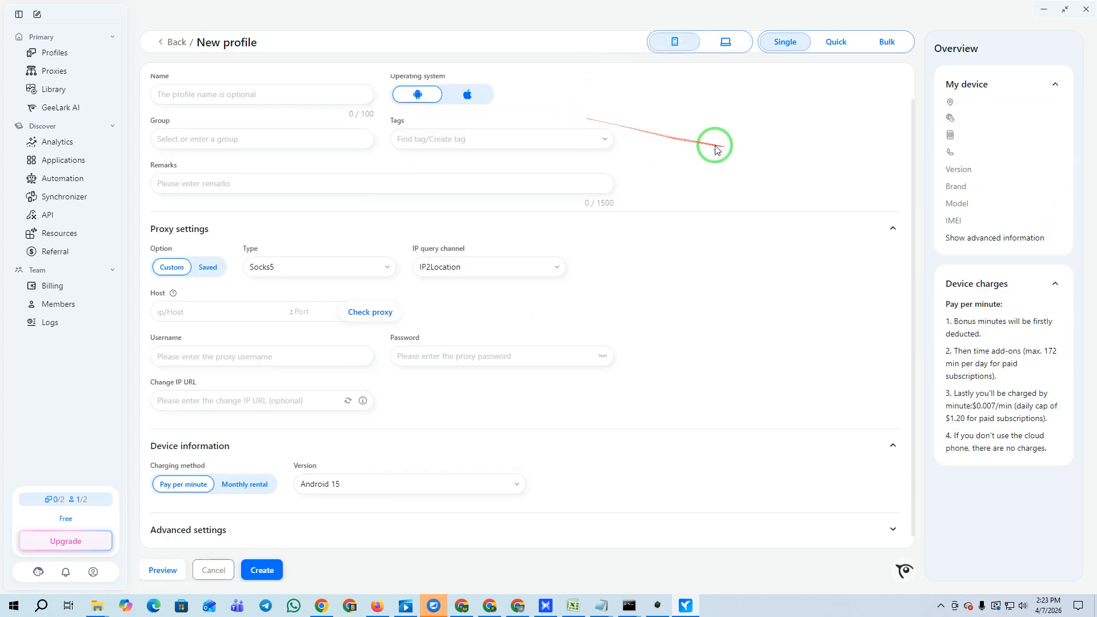
left_click(686, 606)
left_click(686, 606)
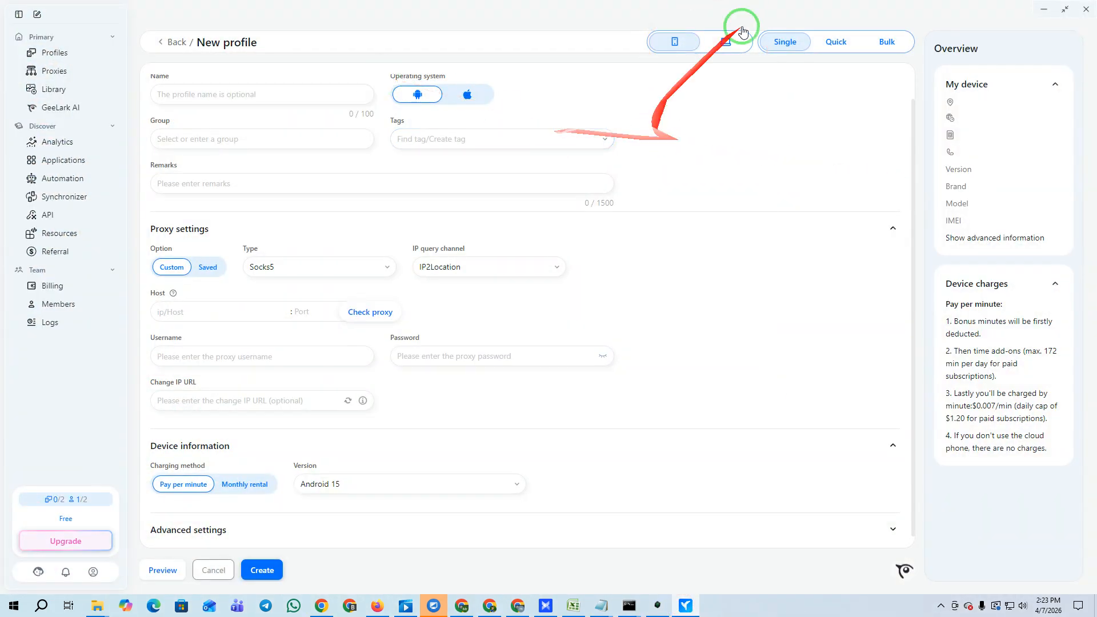
left_click(321, 606)
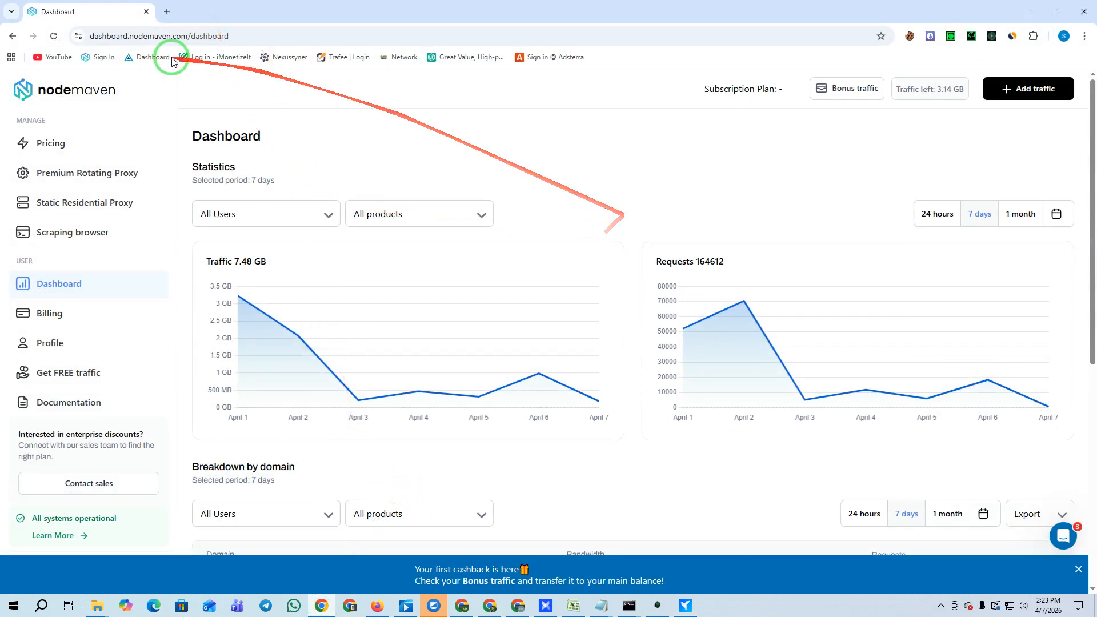
Load the GeeLark invite link in a new Chrome tab.
left_click(167, 12)
left_click(176, 34)
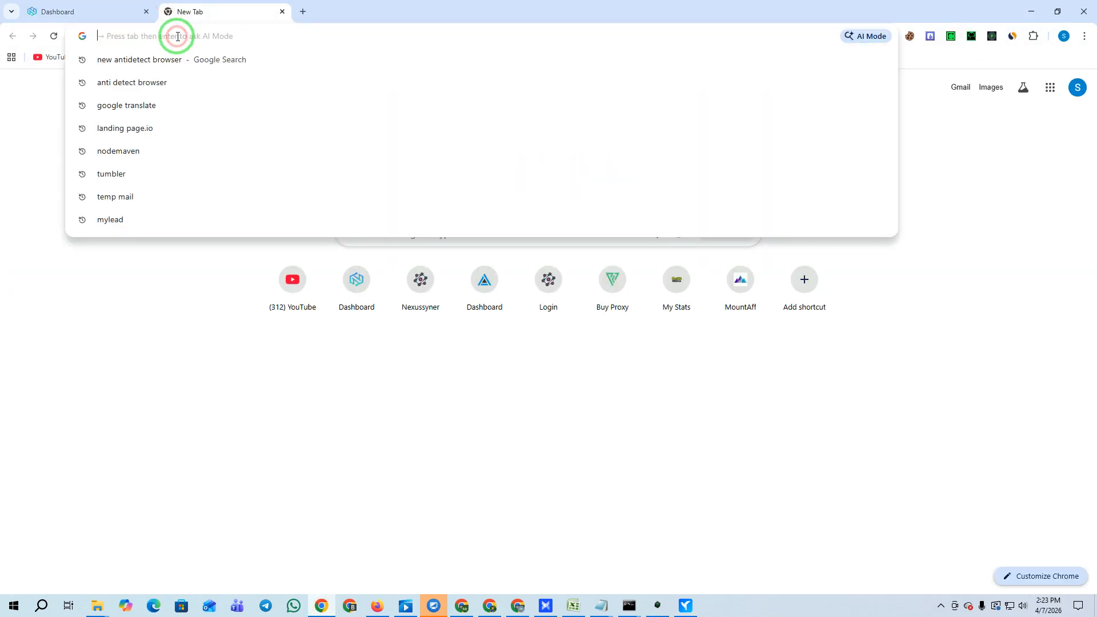
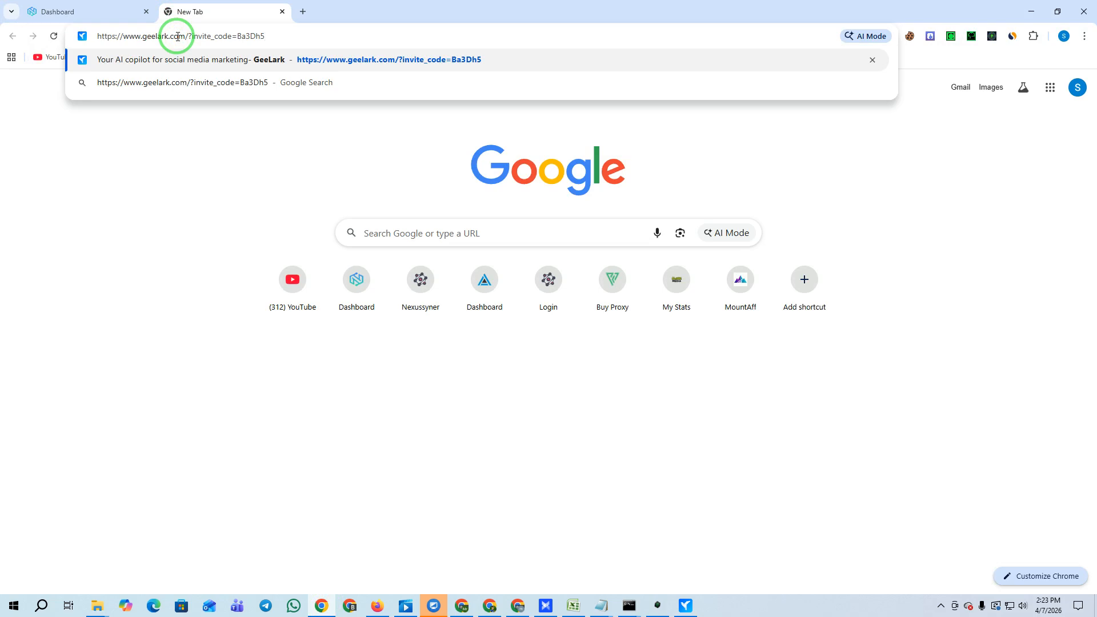
key("Return")
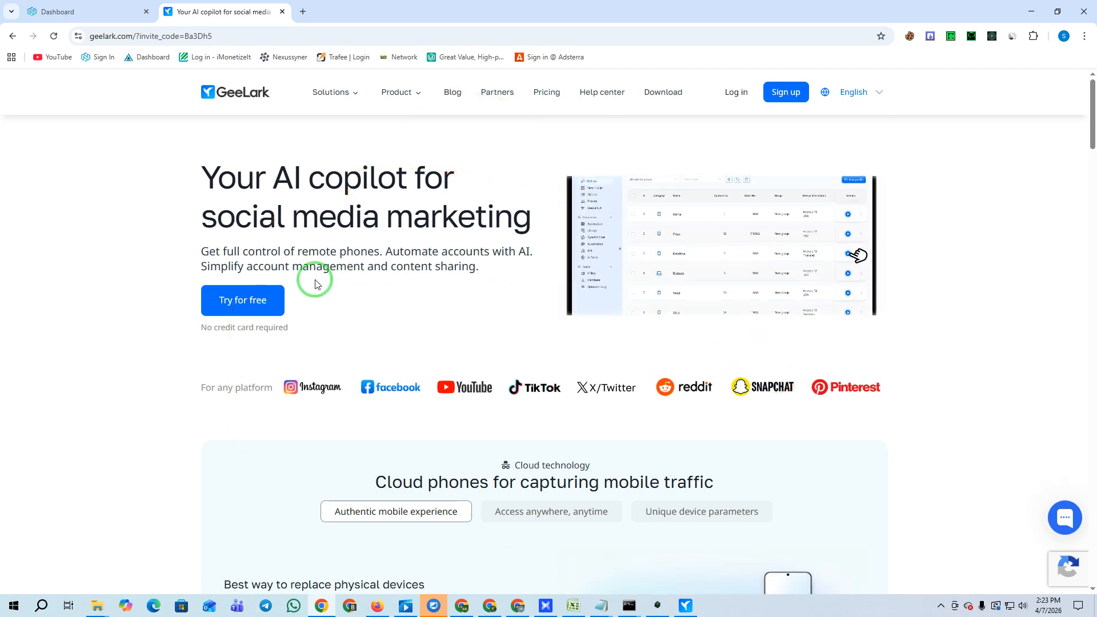
scroll(524, 279, "down", 2)
scroll(714, 325, "down", 13)
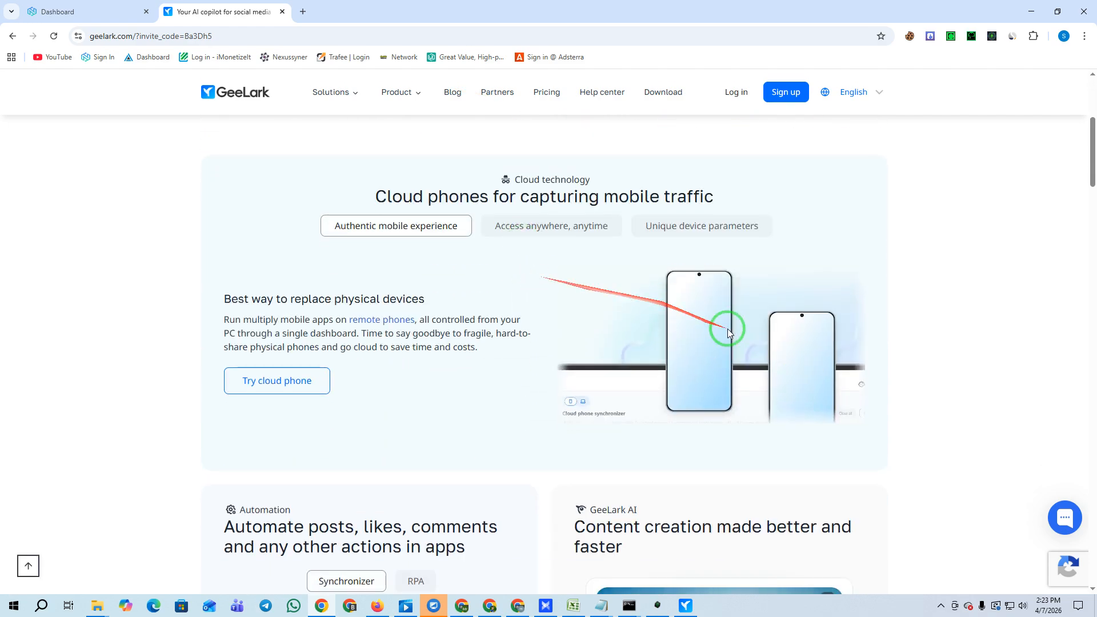
scroll(714, 326, "down", 16)
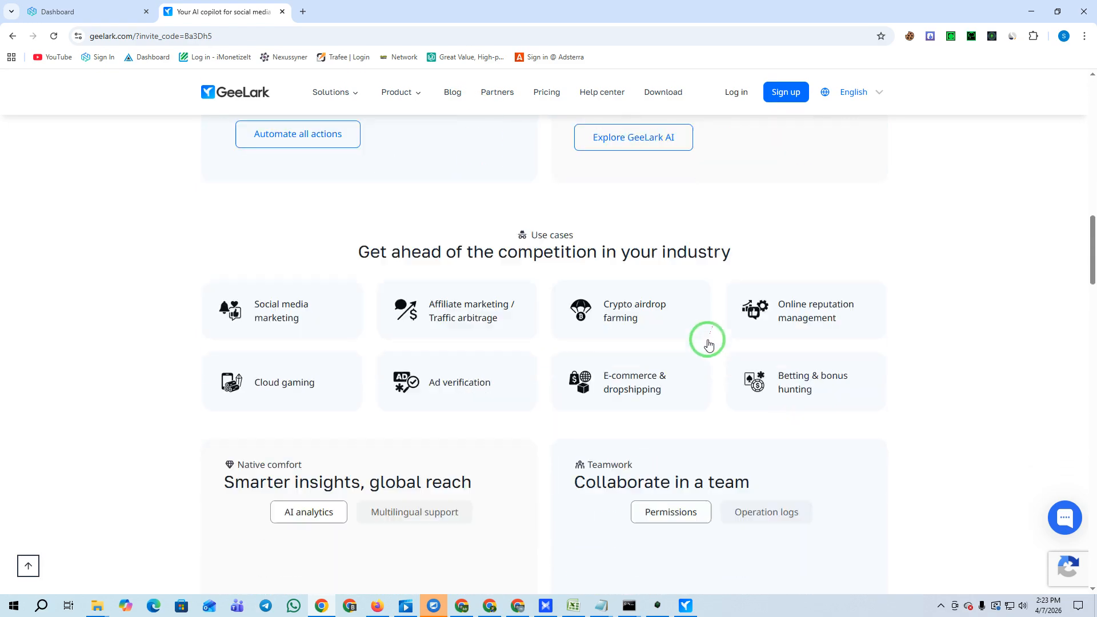
scroll(691, 344, "down", 19)
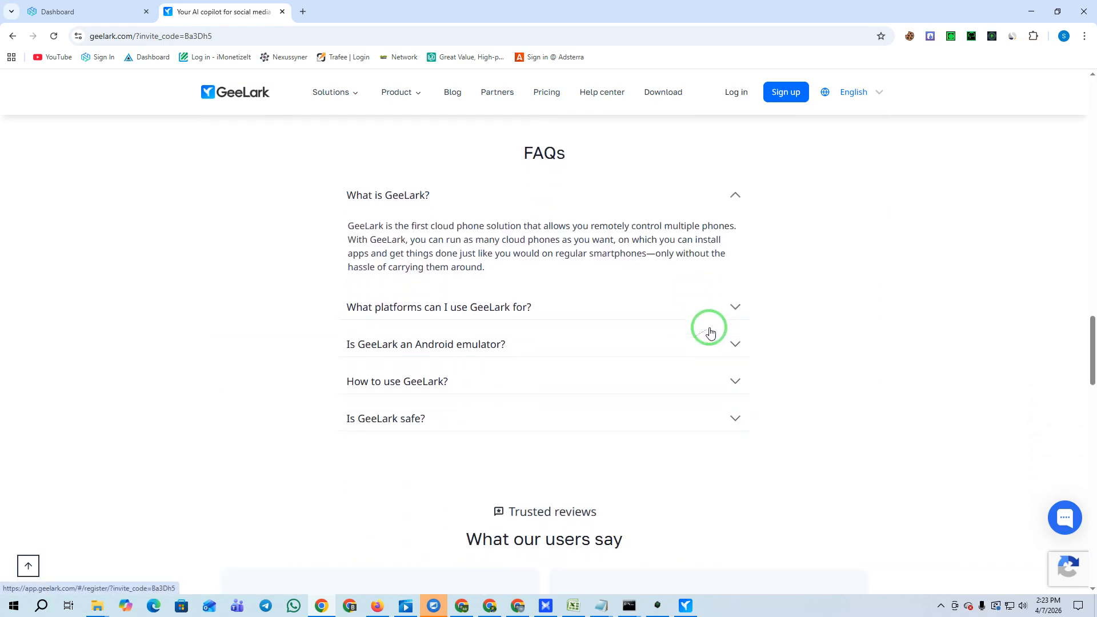
scroll(710, 327, "down", 13)
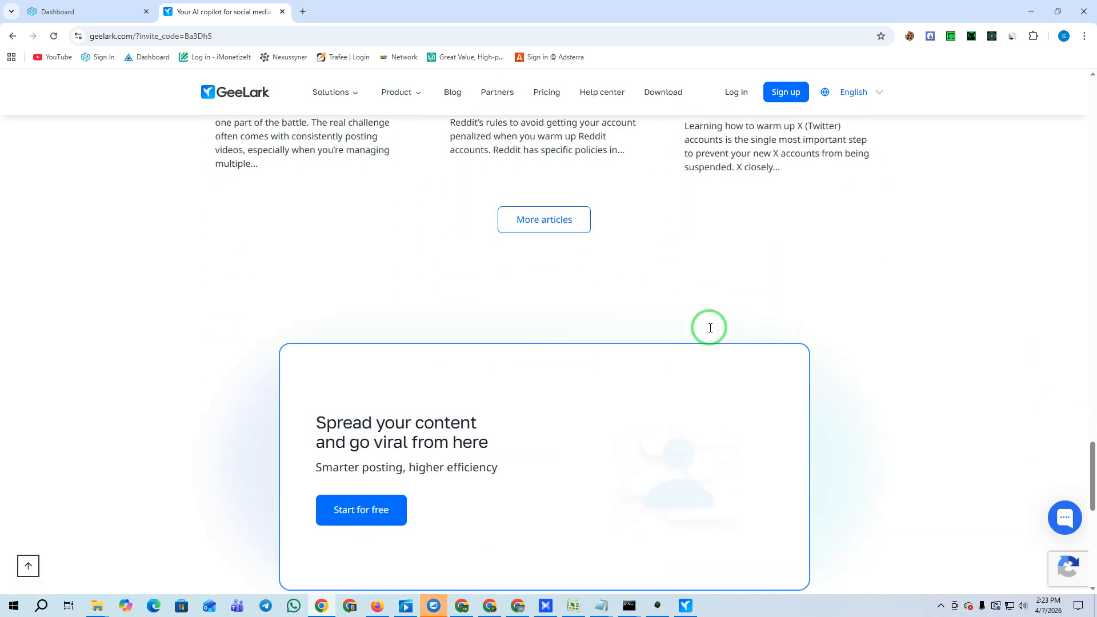
scroll(650, 349, "up", 20)
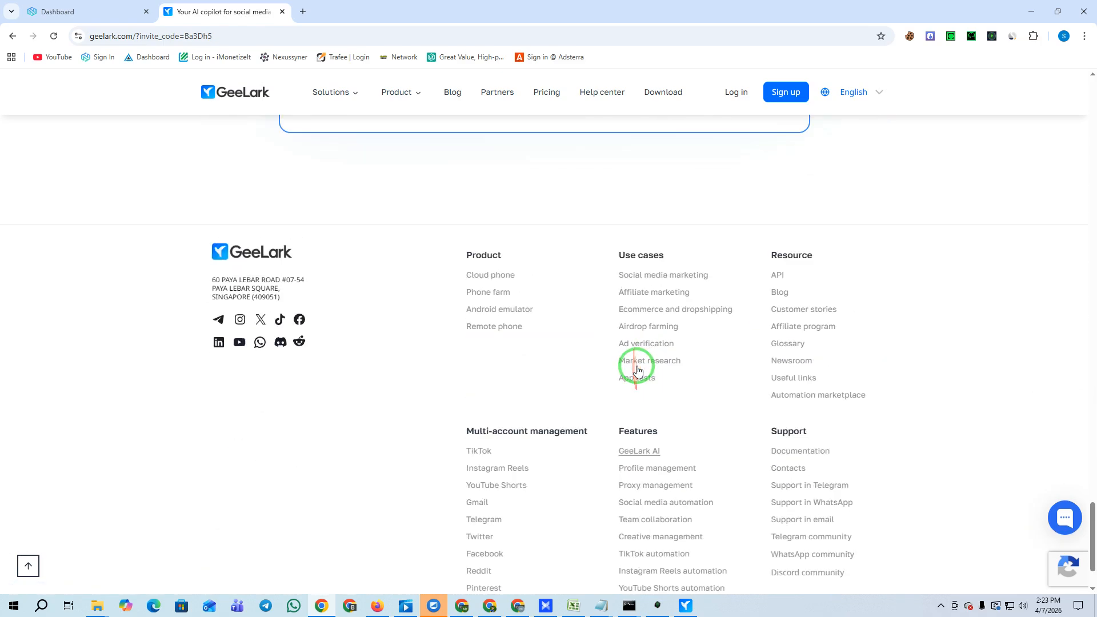
mouse_move(350, 102)
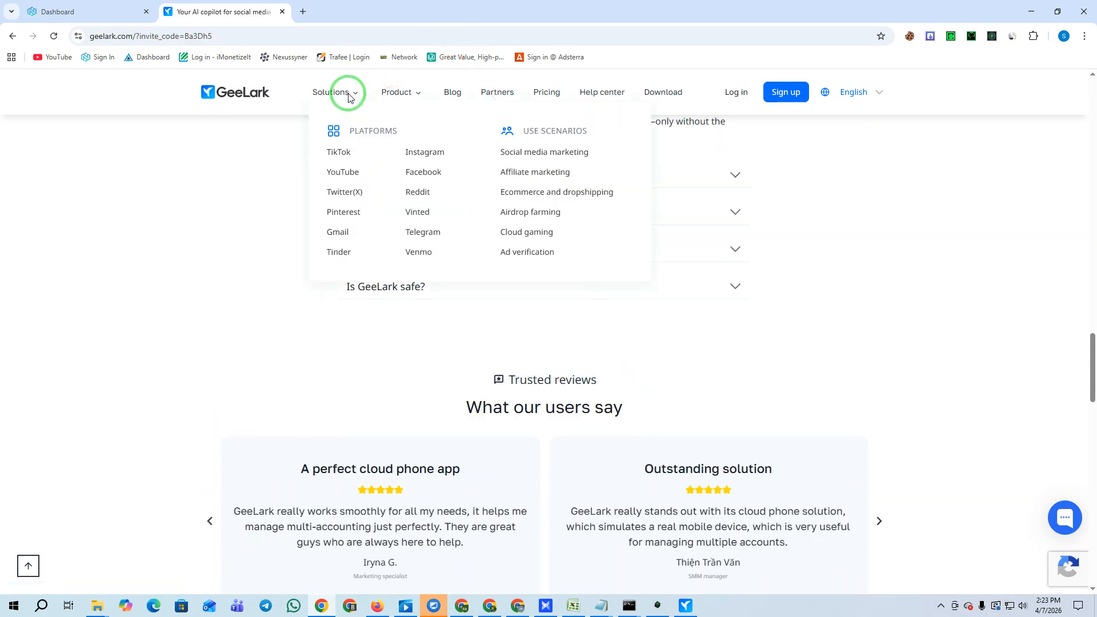
mouse_move(416, 99)
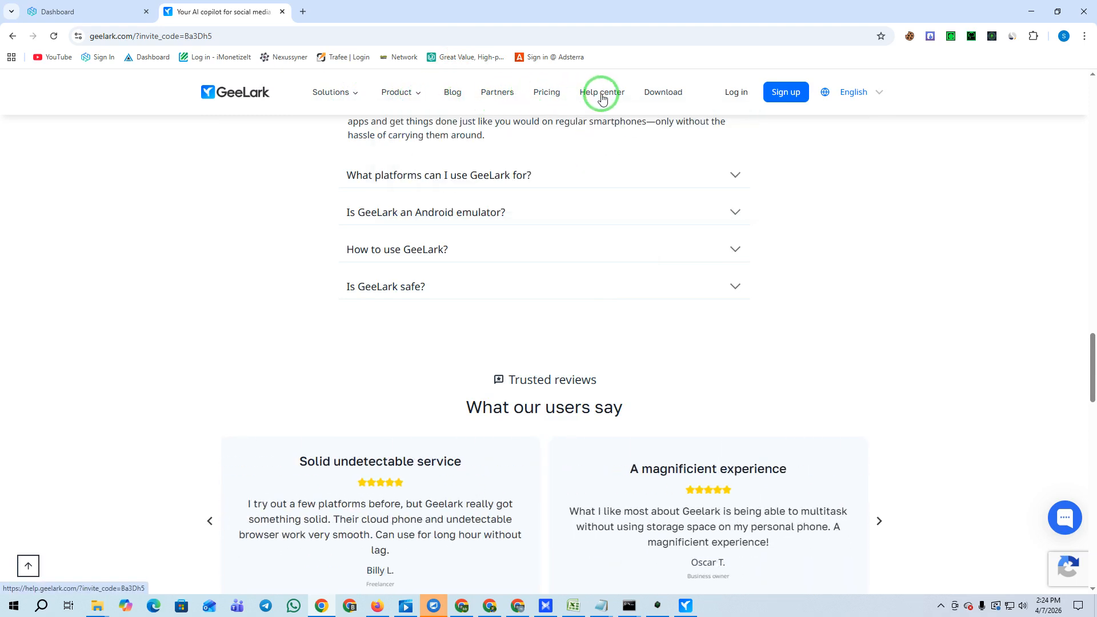
left_click(685, 606)
left_click(687, 606)
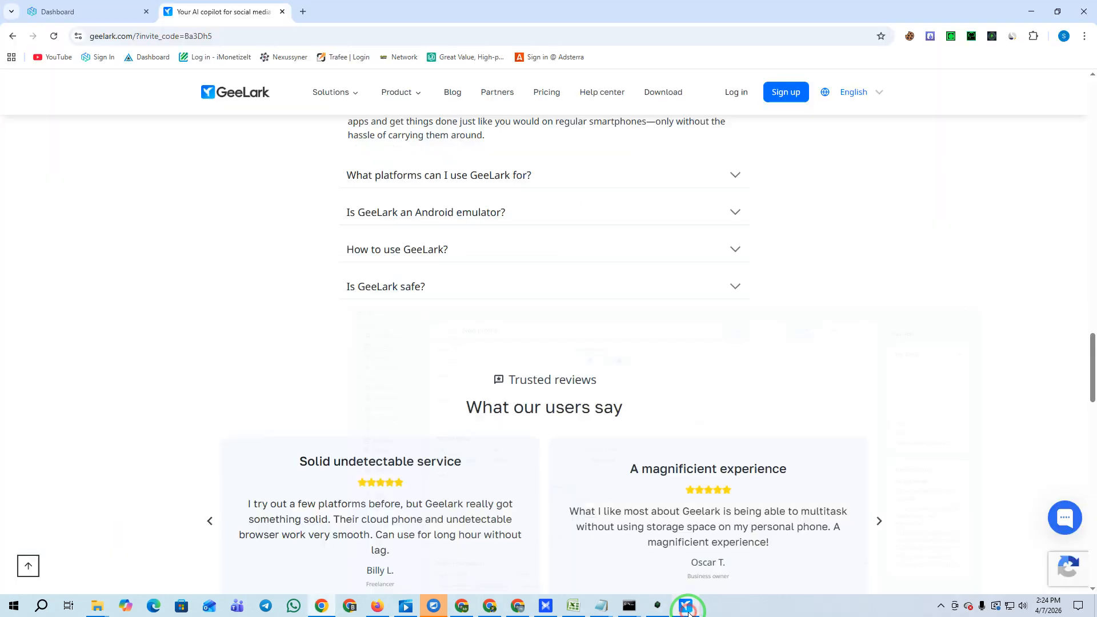
Open the Download Center from the top navigation and scroll through its Windows, Mac and Linux options.
left_click(663, 93)
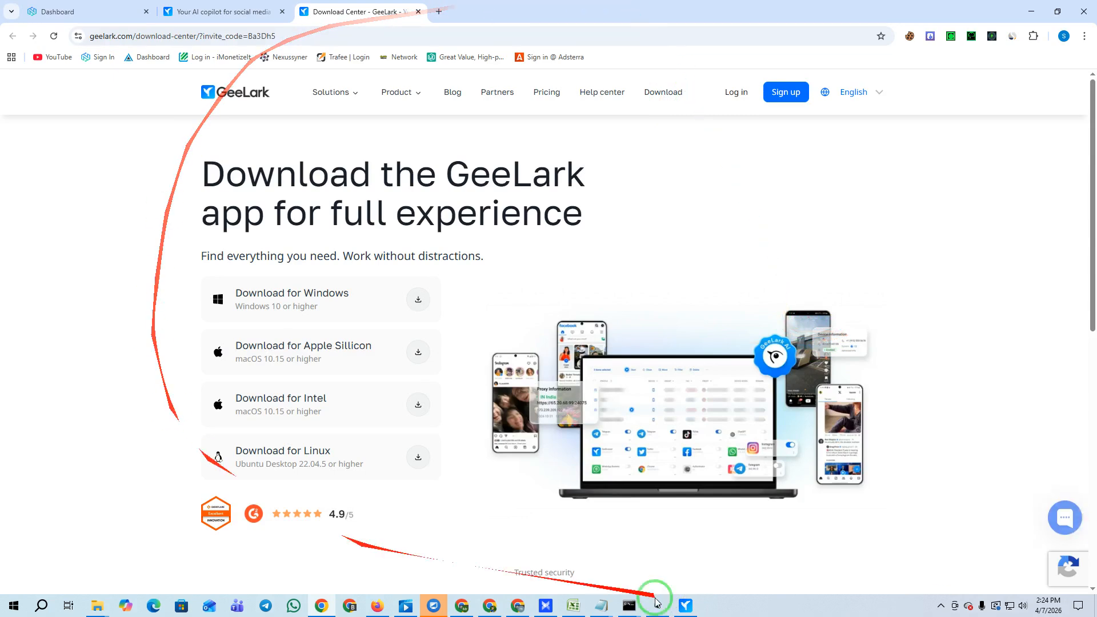
scroll(514, 280, "down", 10)
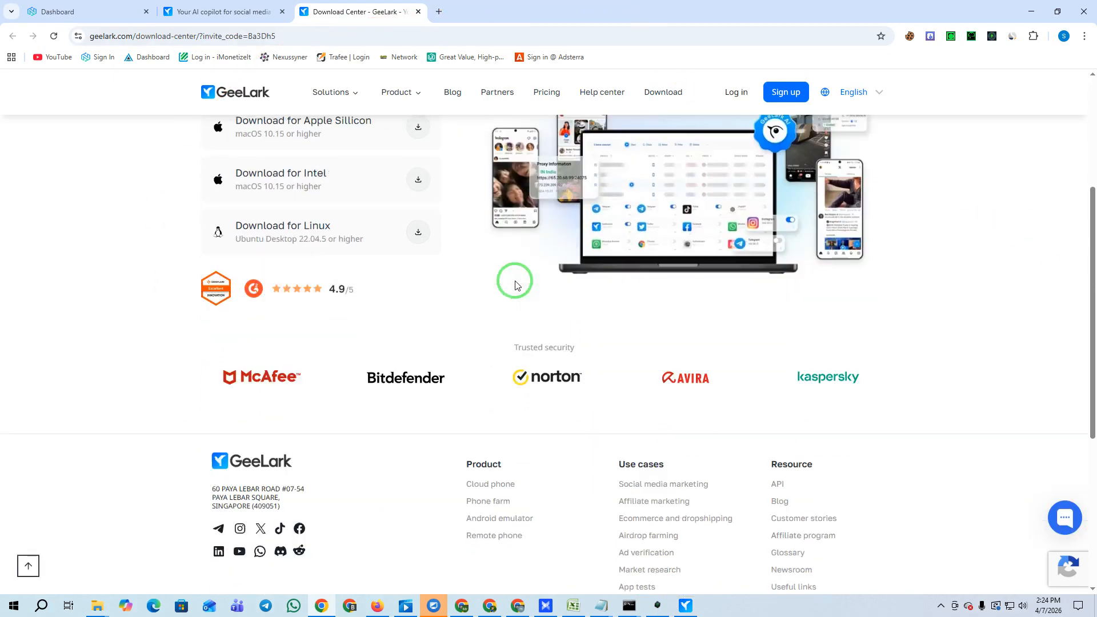
scroll(800, 330, "up", 5)
scroll(742, 314, "up", 5)
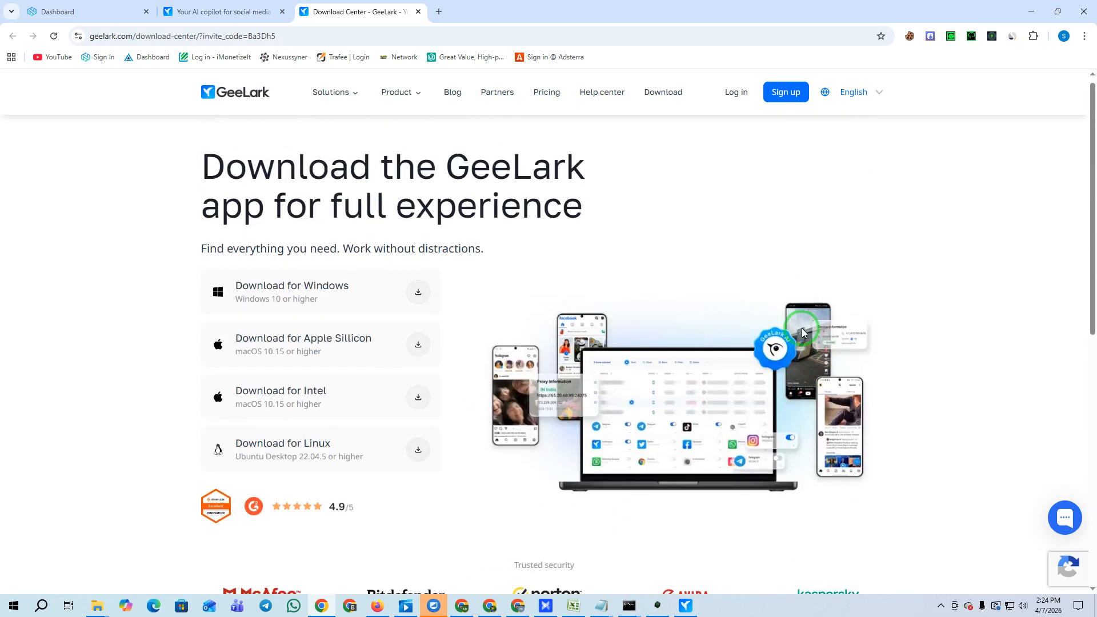
scroll(343, 269, "down", 1)
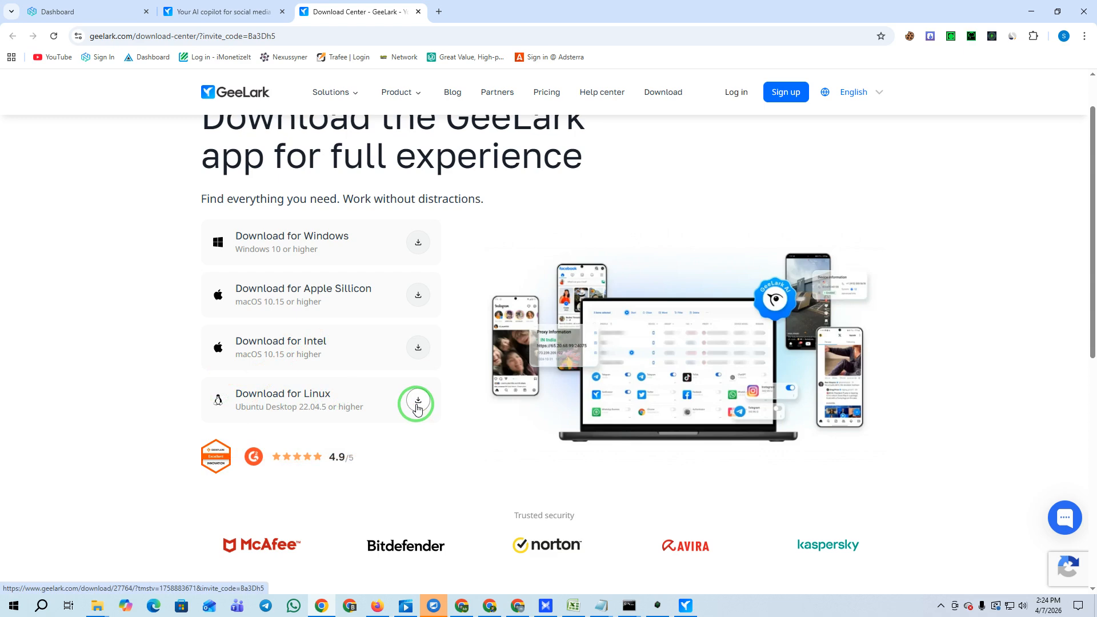
scroll(418, 407, "up", 1)
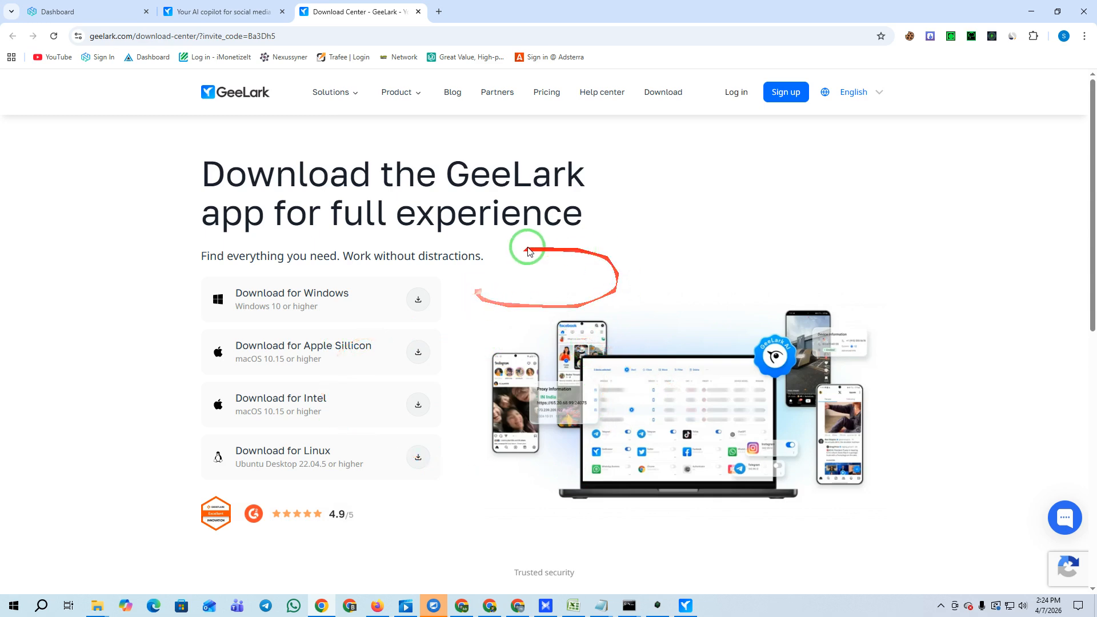
Briefly bring up the GeeLark app, then hide it to leave the download page visible.
left_click(694, 603)
left_click(692, 607)
left_click(692, 609)
left_click(692, 609)
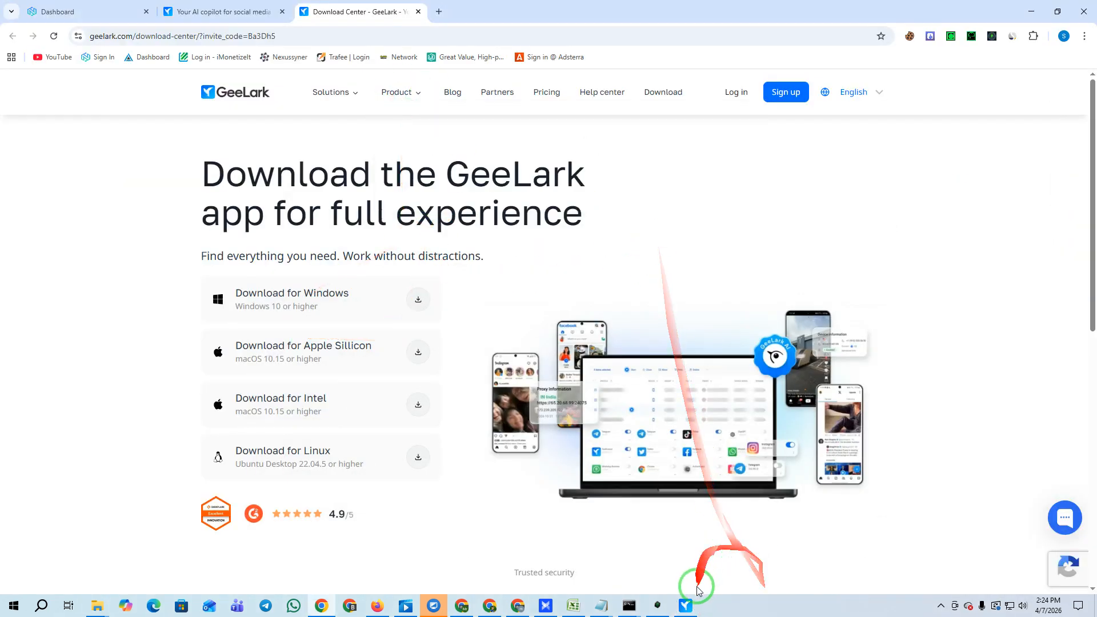
Glance at the app's new profile window, then open GeeLark's sign-up page in Chrome.
left_click(686, 605)
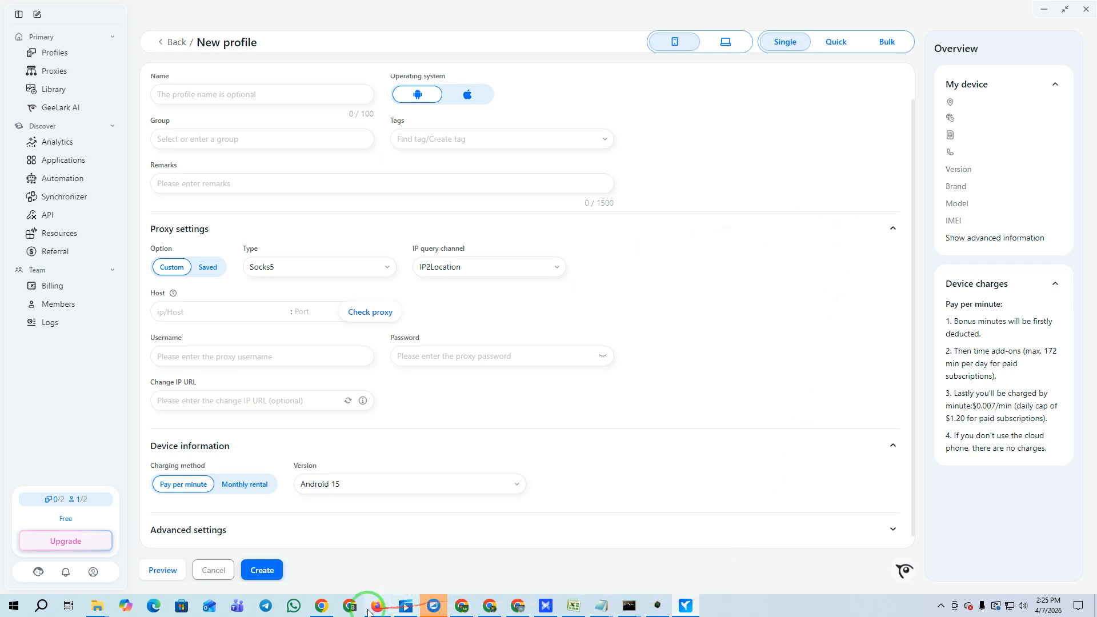
left_click(322, 606)
left_click(783, 91)
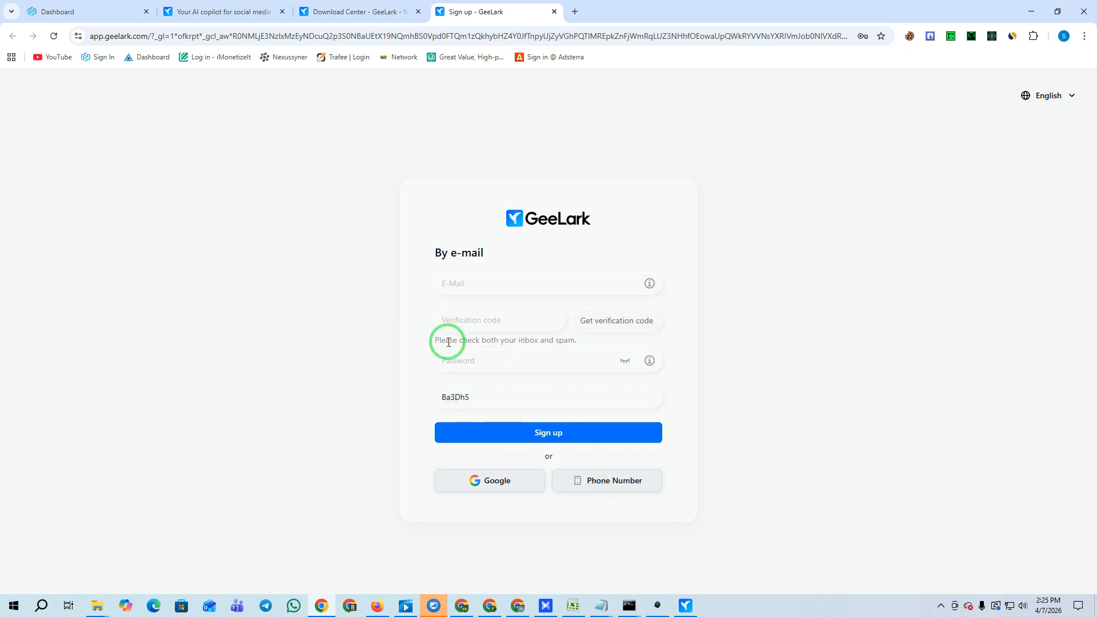
Switch back to the GeeLark app's new profile form.
left_click(686, 605)
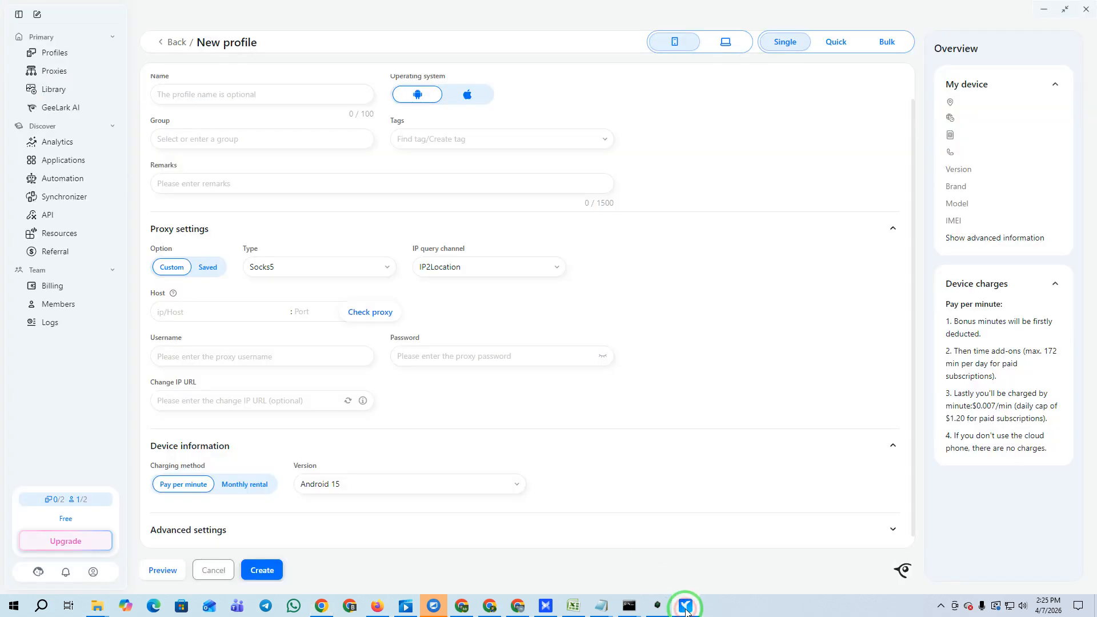
mouse_move(80, 500)
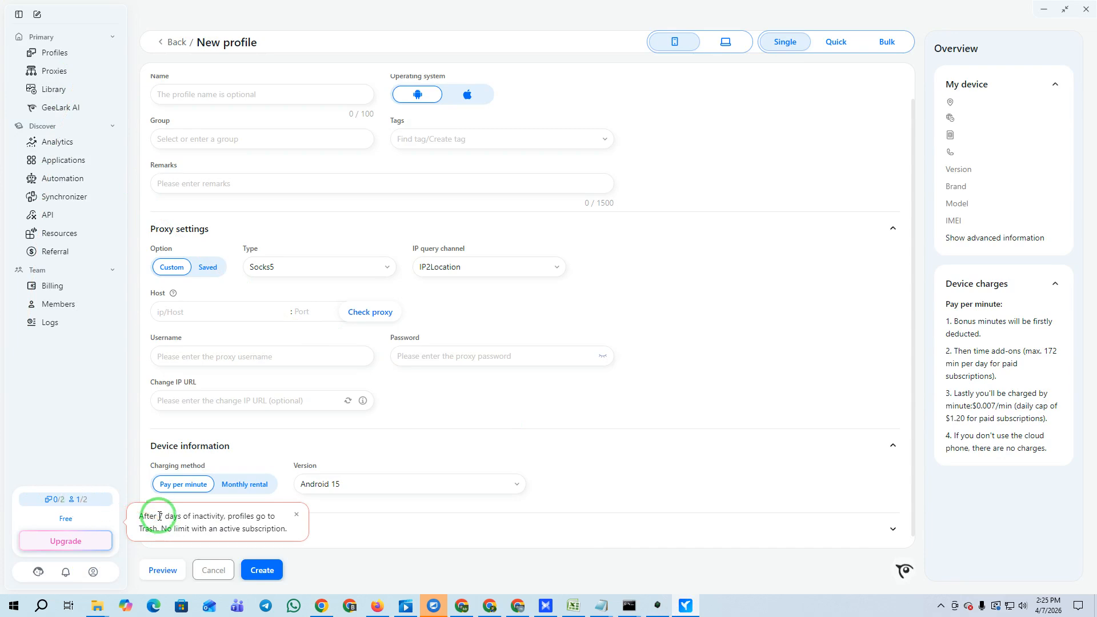
left_click(1041, 10)
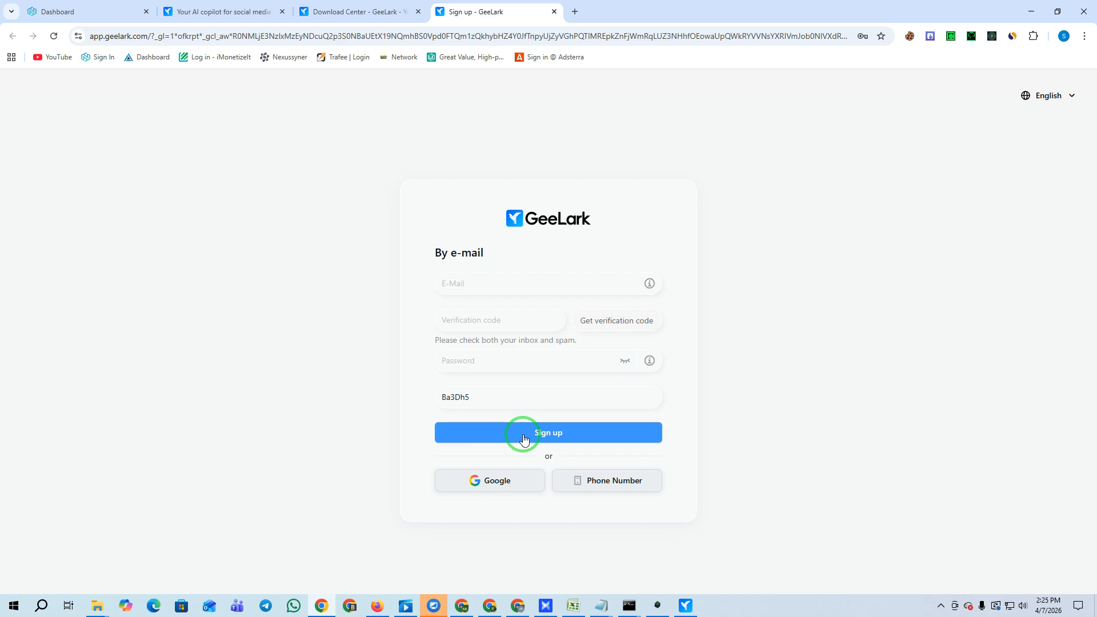
left_click(685, 605)
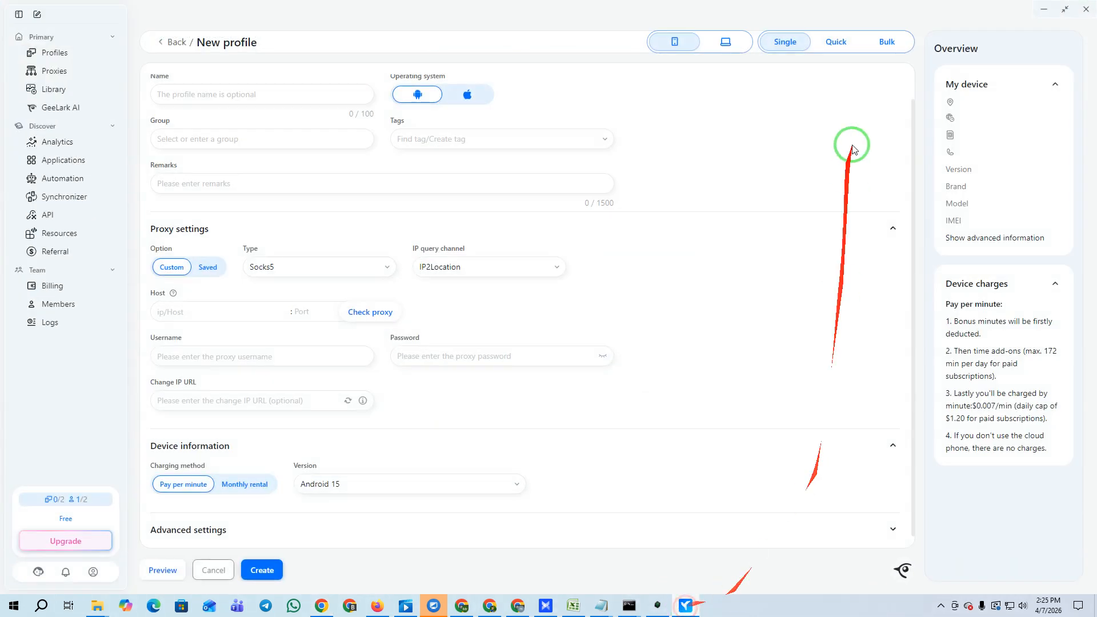
Dismiss the account menu and open Billing, showing the Free plan and $0.00 wallet.
left_click(93, 571)
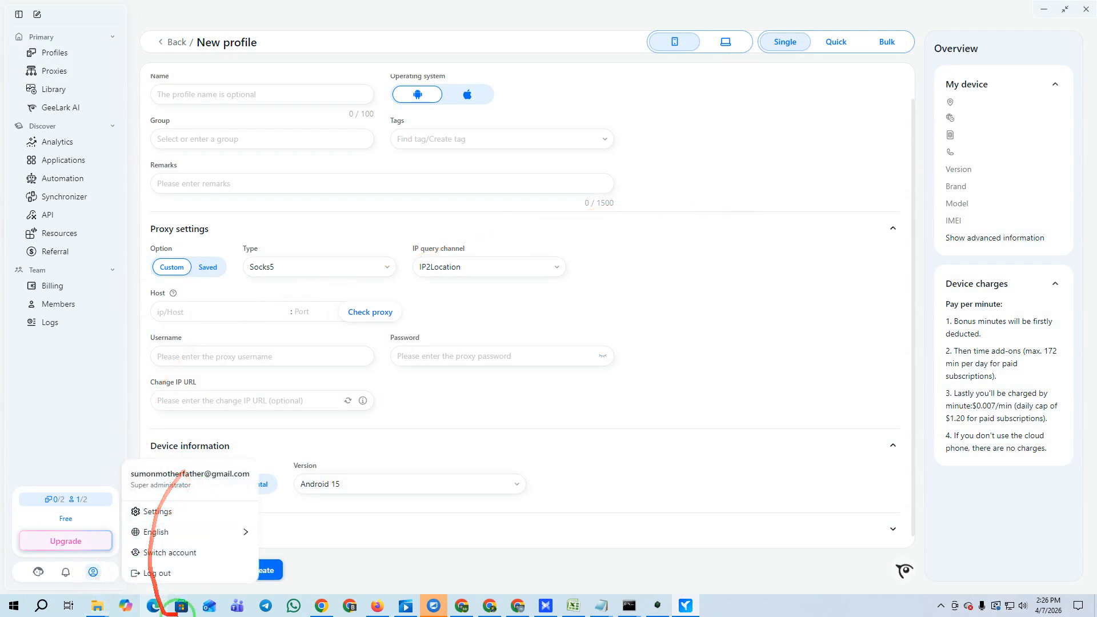
left_click(93, 572)
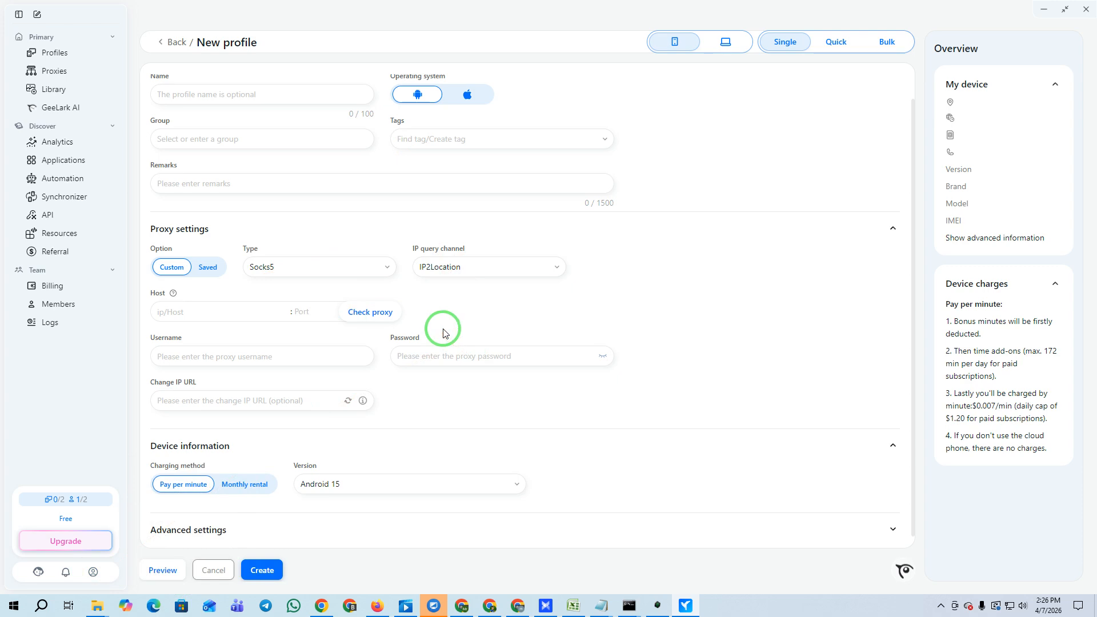
mouse_move(65, 501)
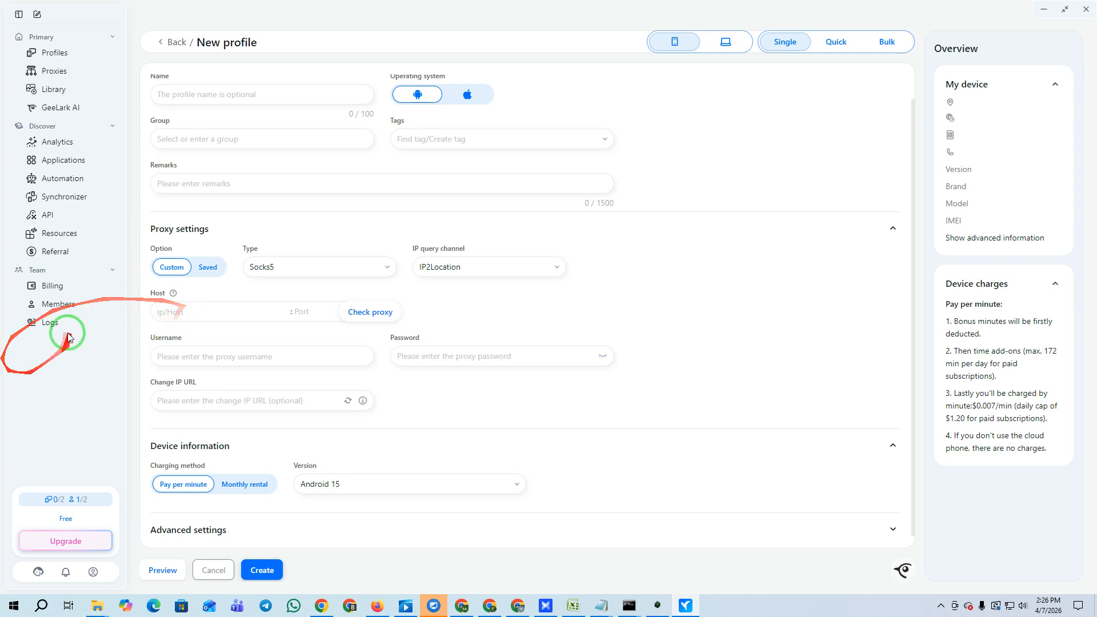
left_click(52, 285)
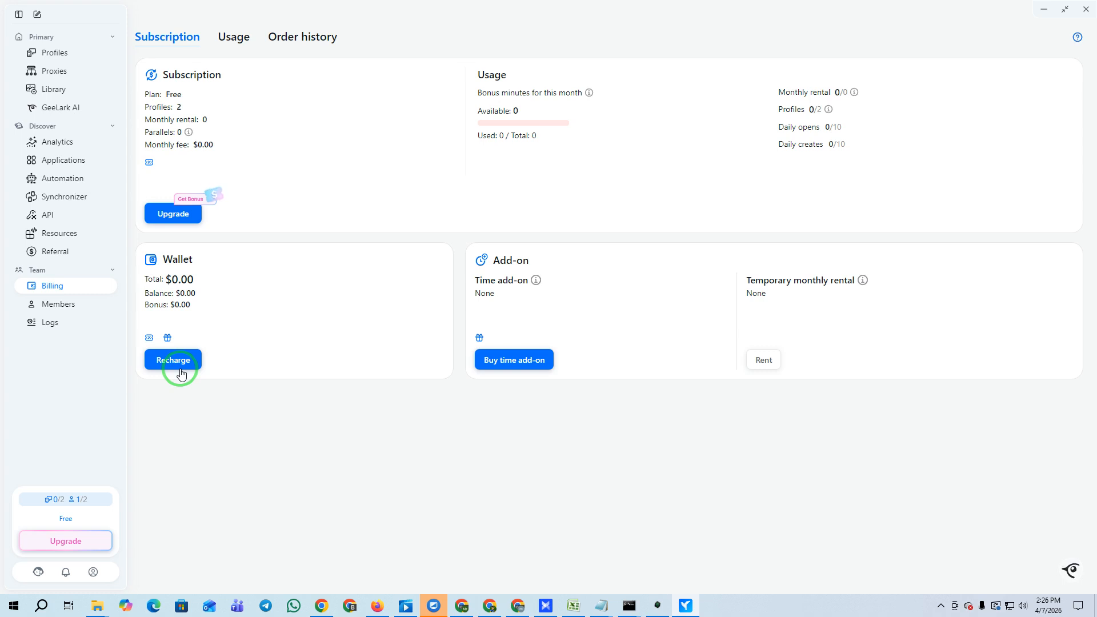
Browse GeeLark AI, Analytics and the App Store, then start a new Android 15 profile from Profiles.
left_click(51, 56)
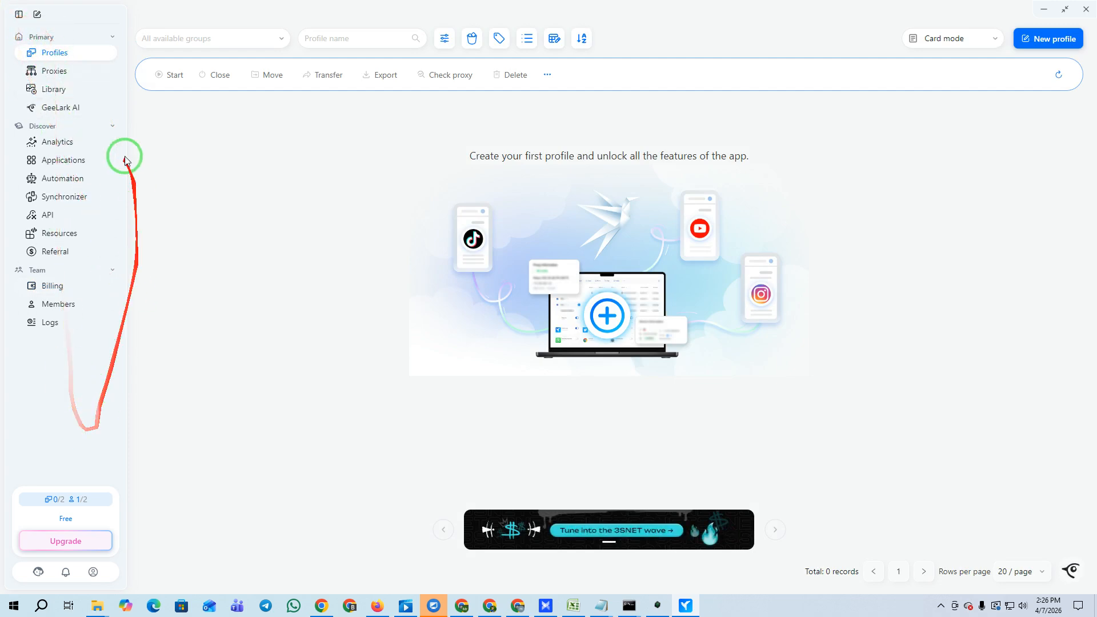
left_click(52, 112)
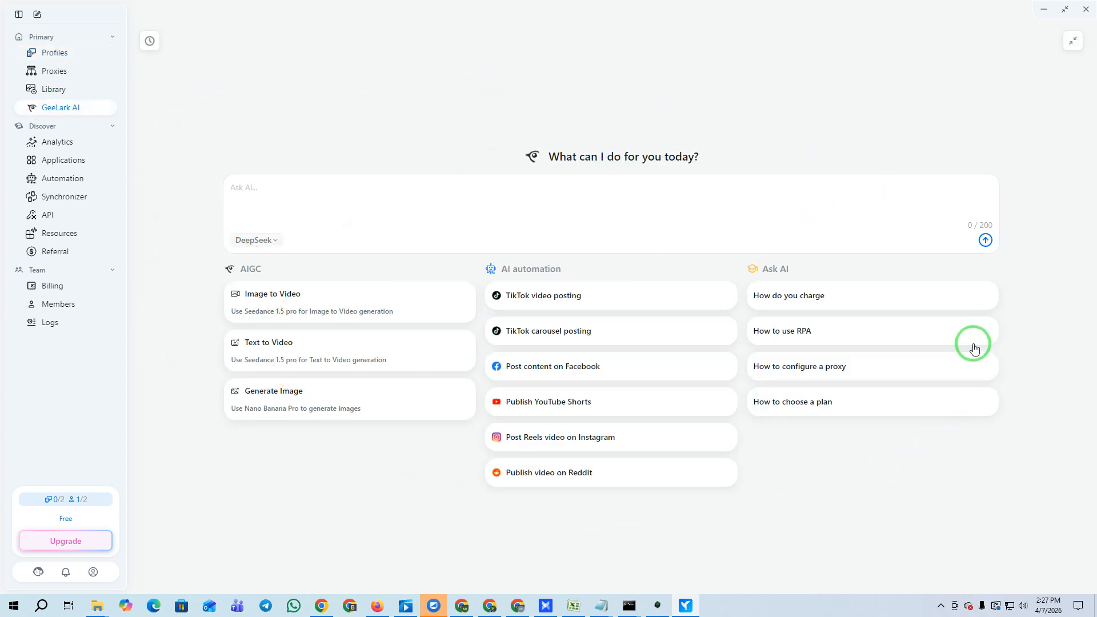
left_click(66, 142)
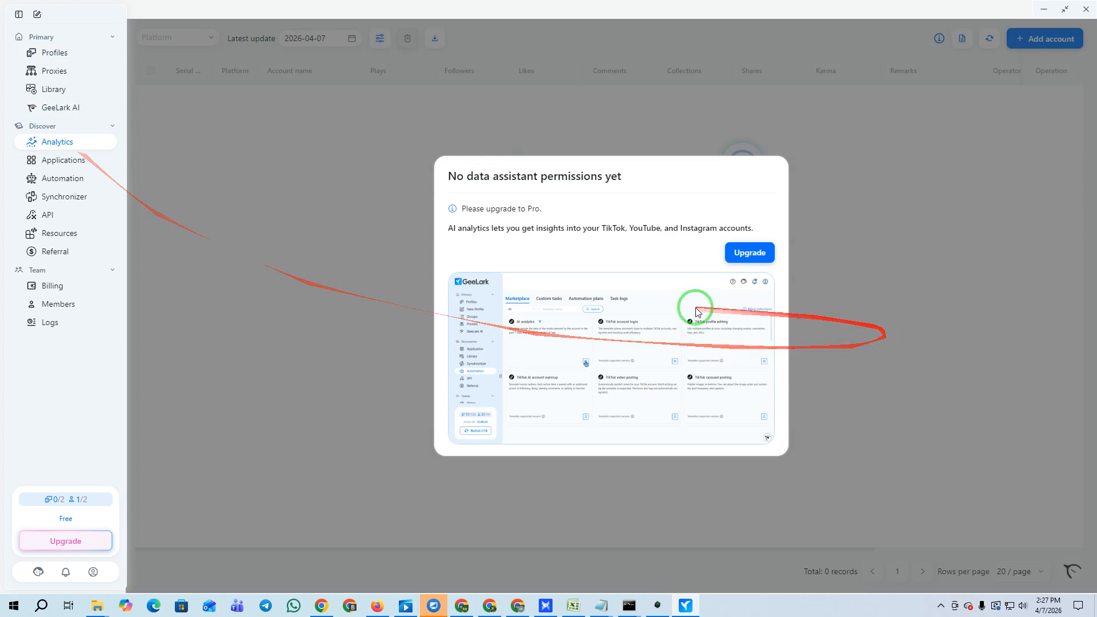
left_click(56, 162)
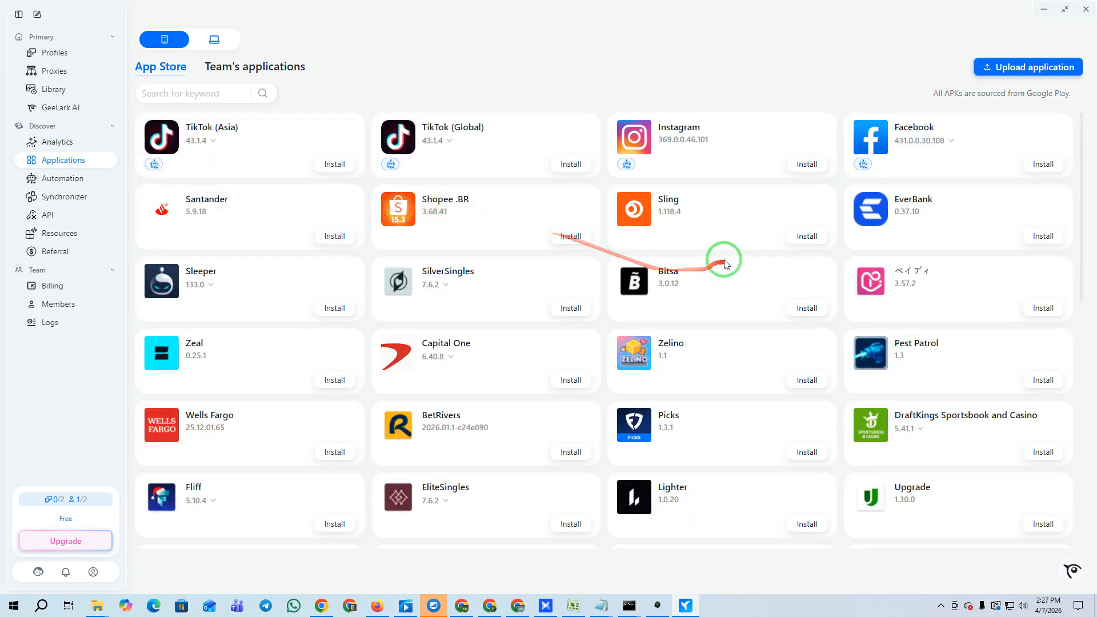
scroll(531, 385, "down", 2)
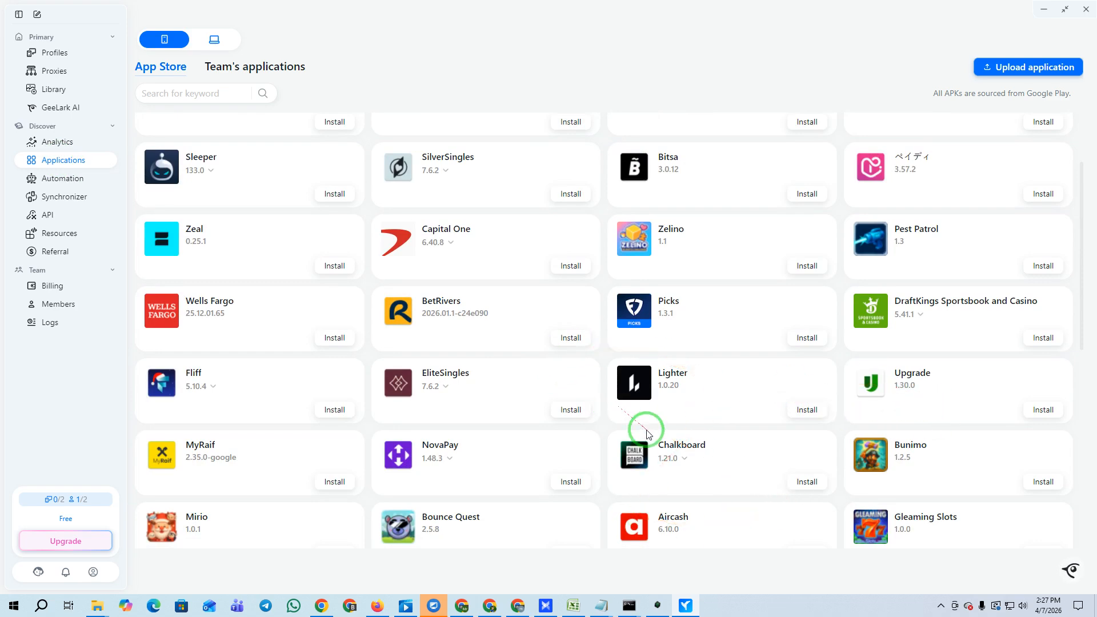
scroll(657, 434, "up", 2)
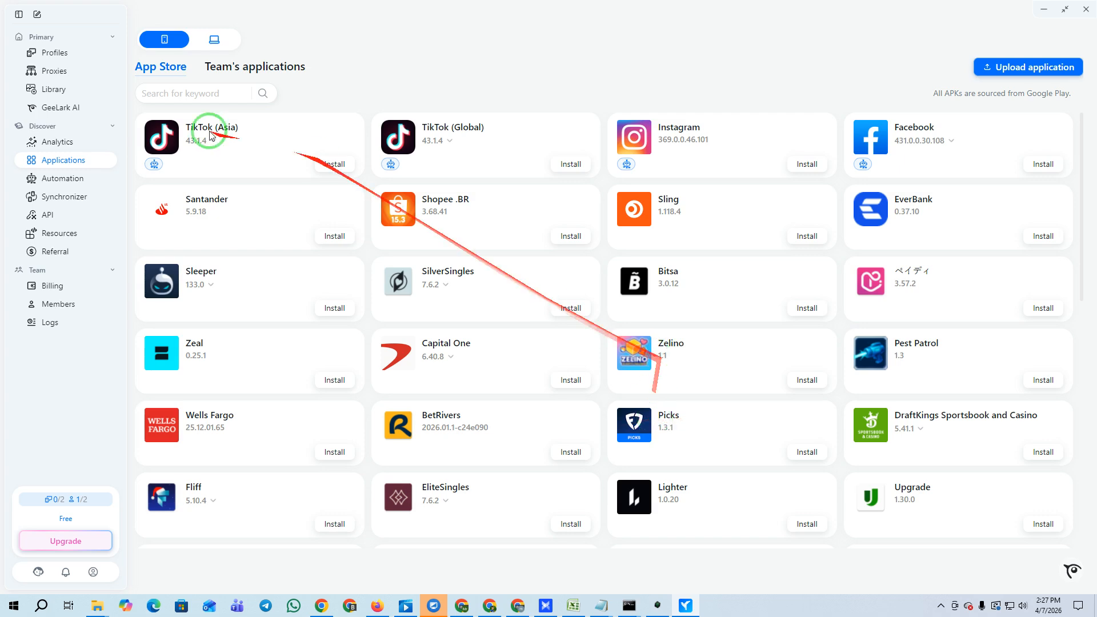
left_click(52, 52)
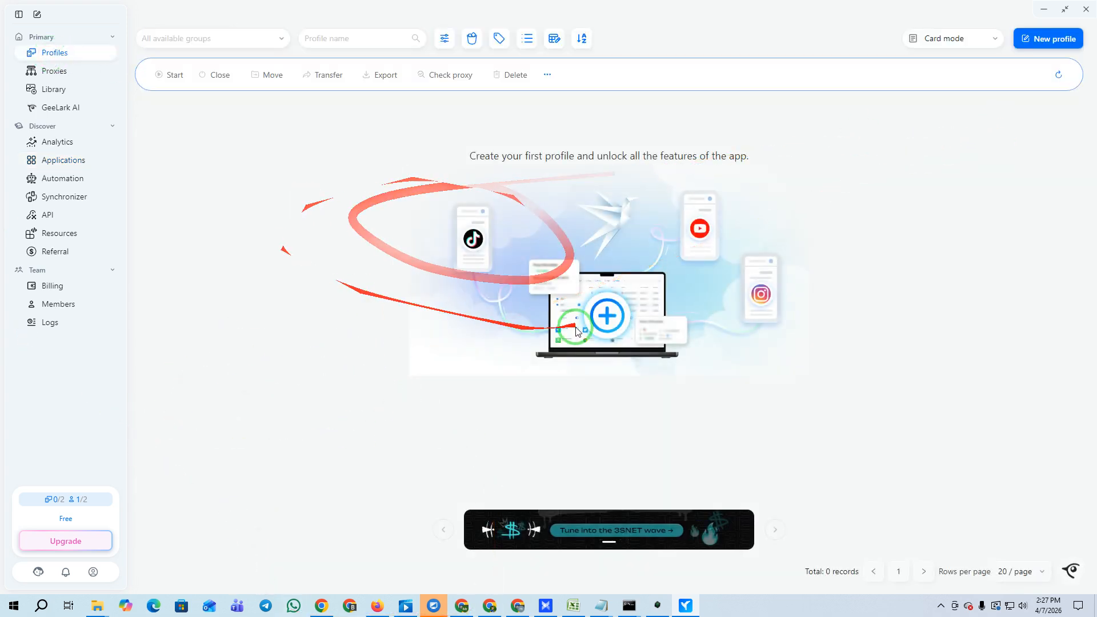
left_click(1057, 39)
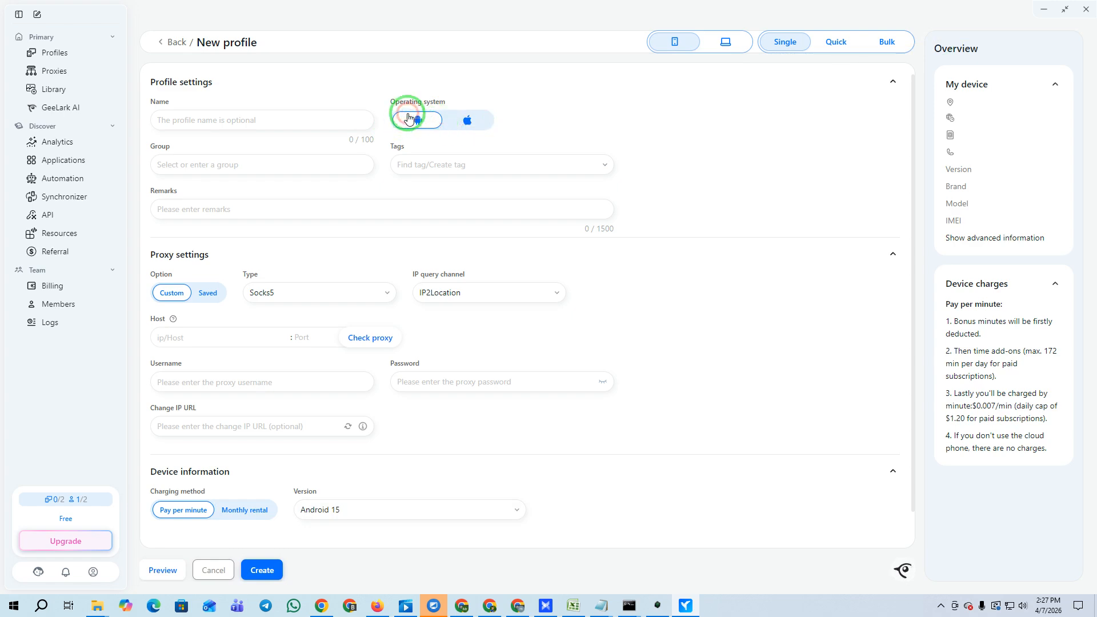
Name the profile 'smart it online' and set its proxy type to Socks5.
left_click(182, 115)
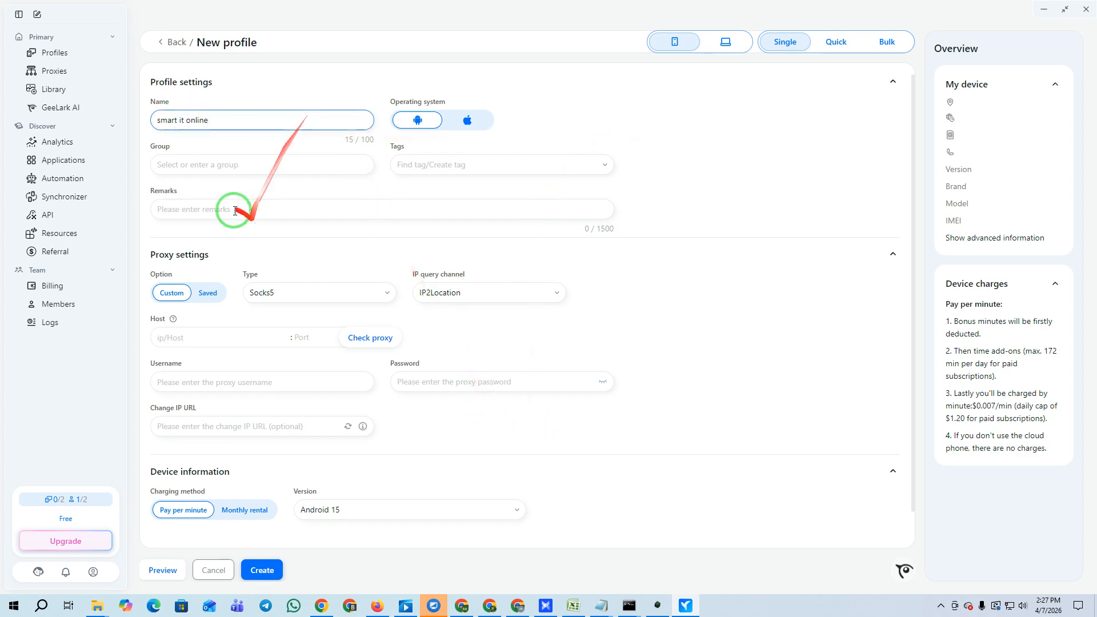
scroll(274, 262, "down", 1)
left_click(296, 273)
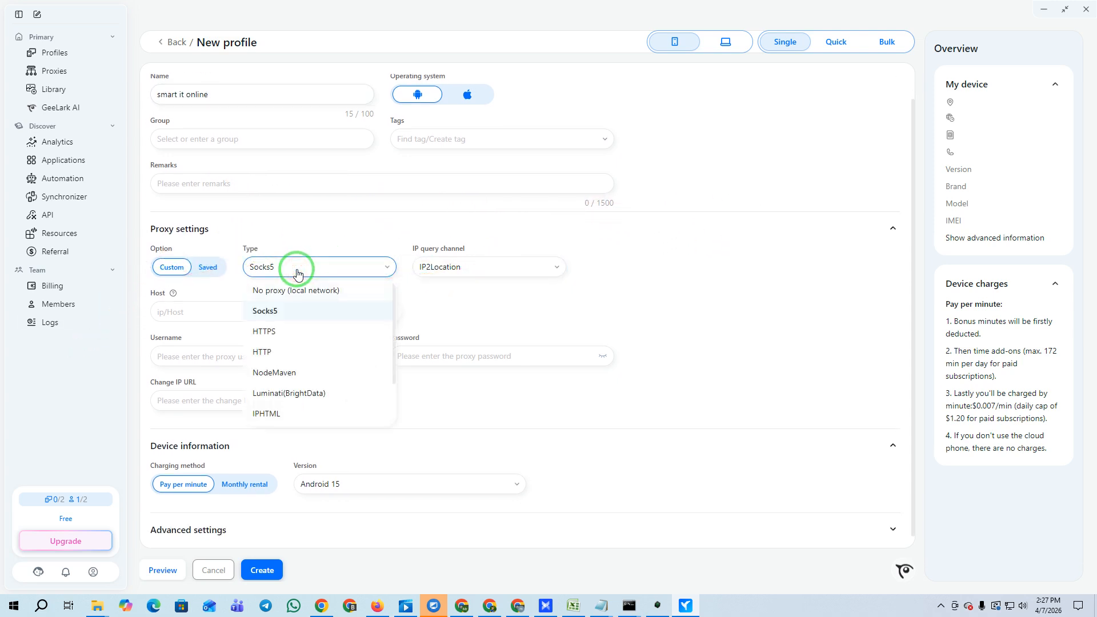
left_click(286, 313)
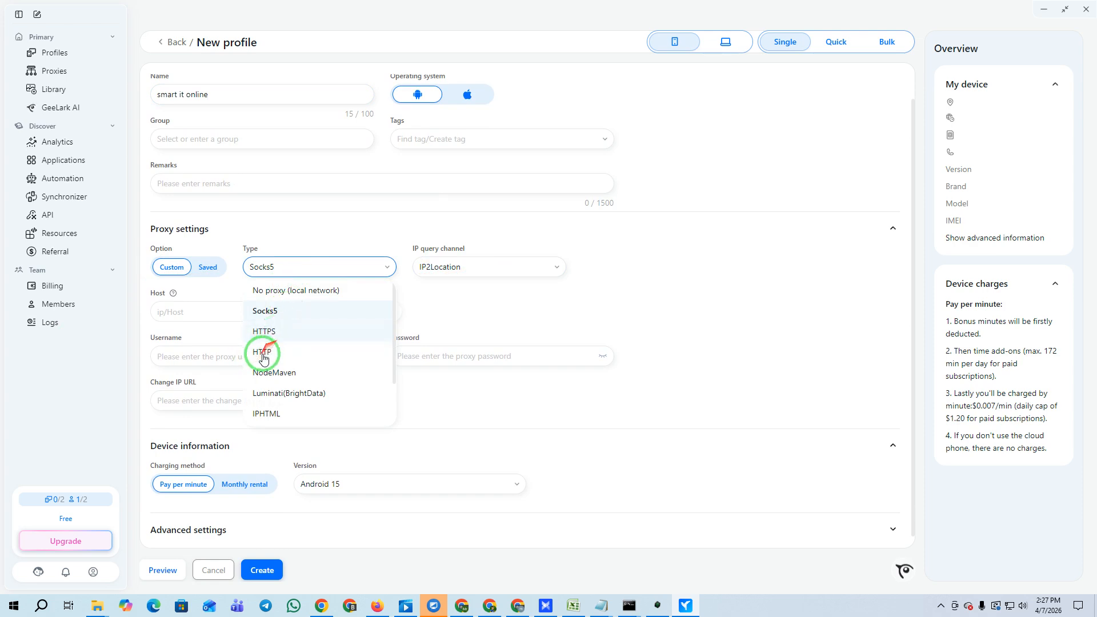
left_click(301, 378)
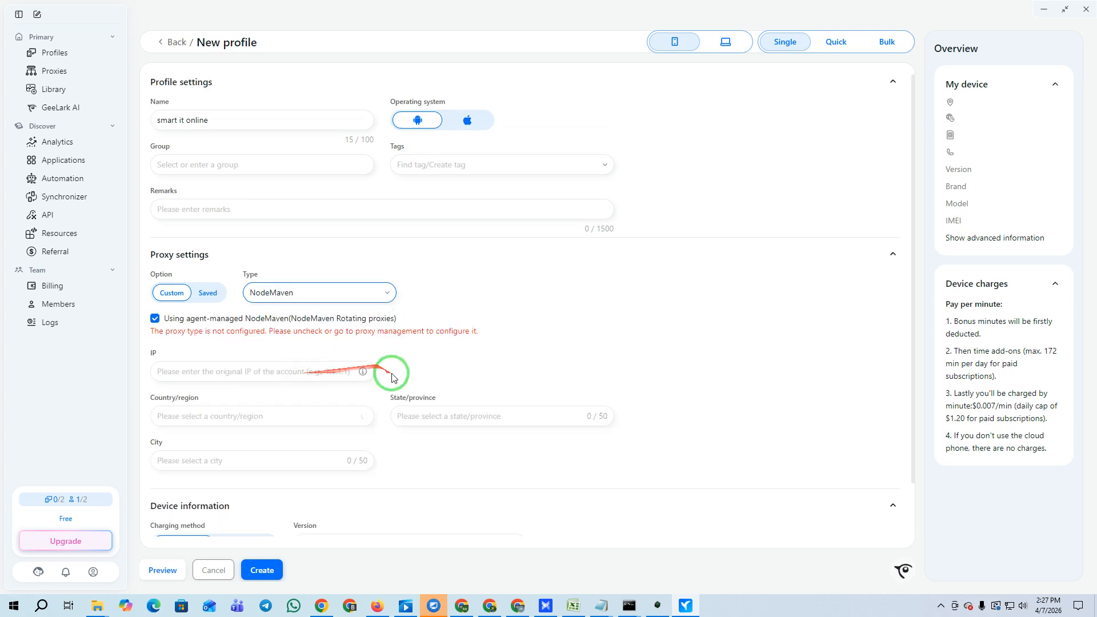
left_click(297, 292)
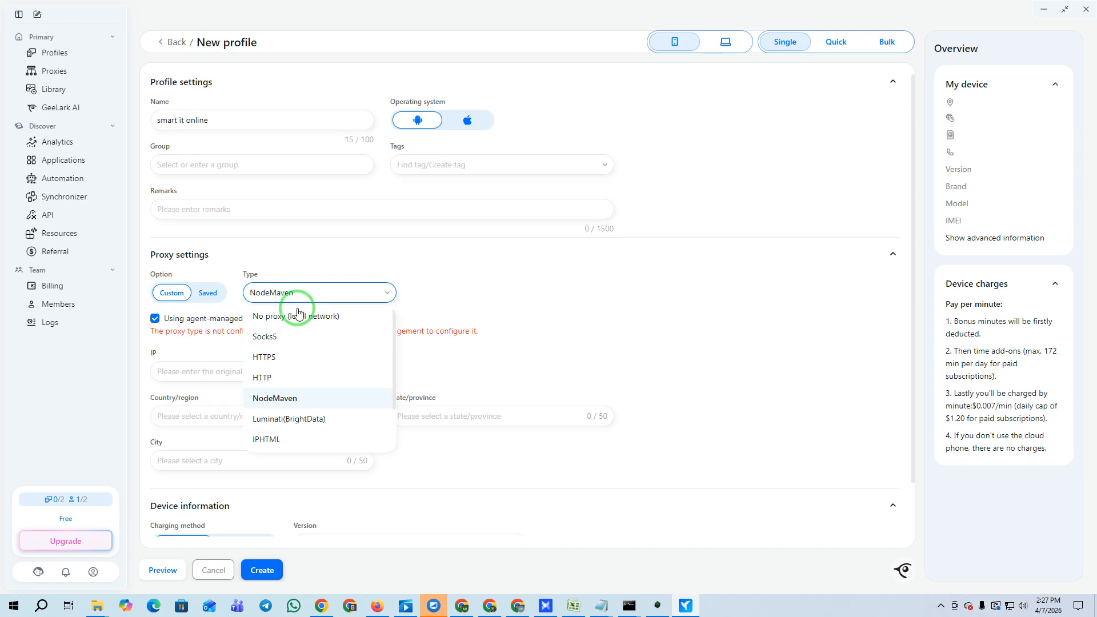
left_click(293, 342)
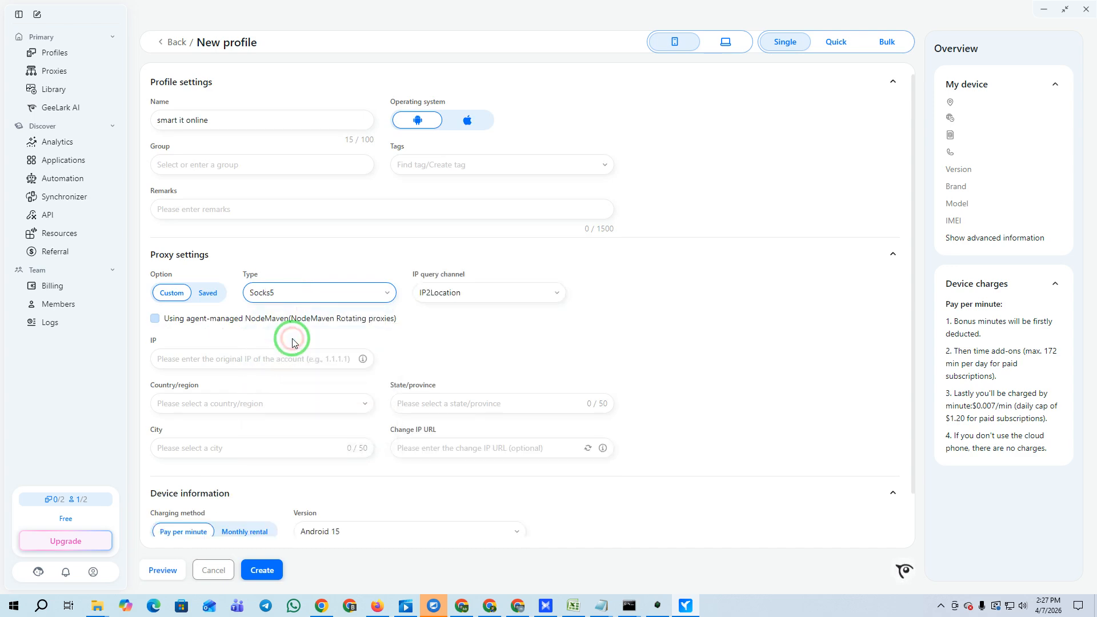
Keep IP2Location as the IP query channel, then switch to Chrome.
left_click(471, 294)
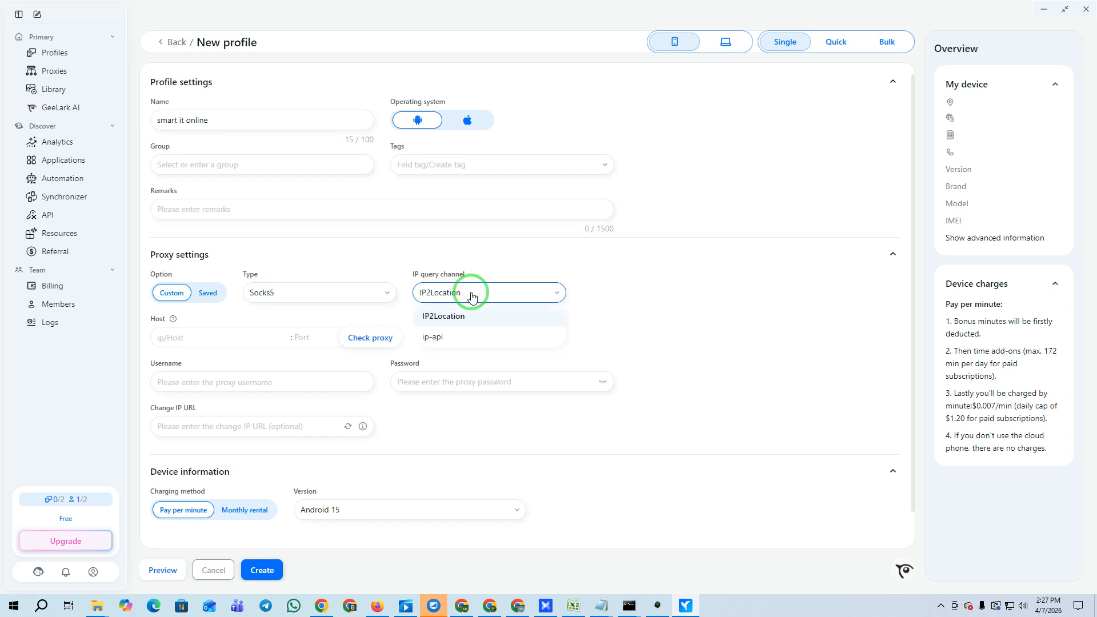
left_click(460, 318)
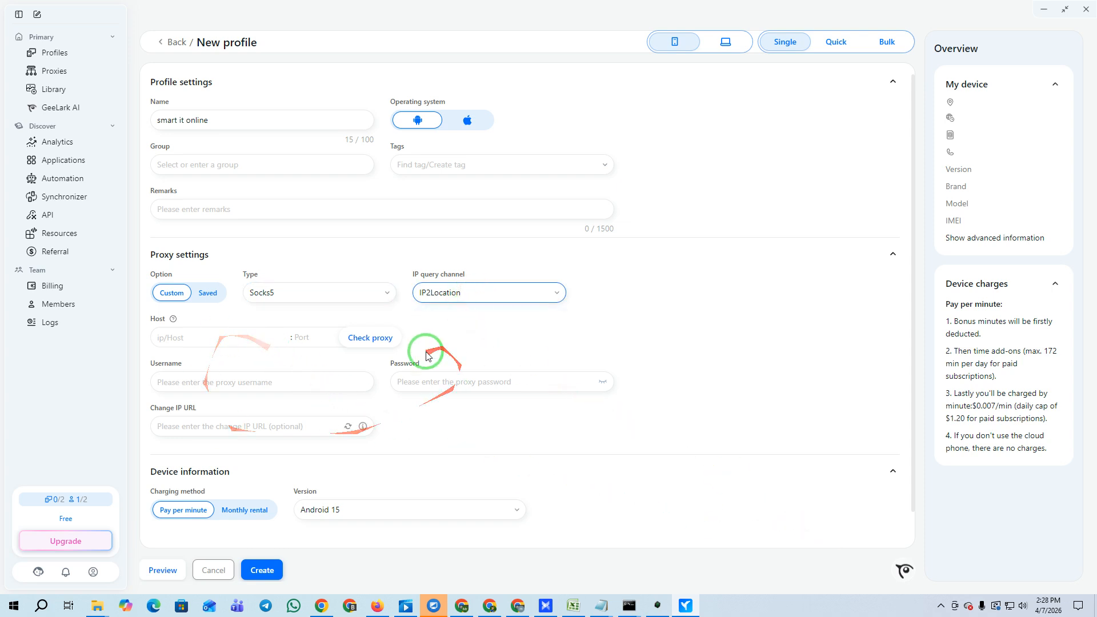
left_click(337, 605)
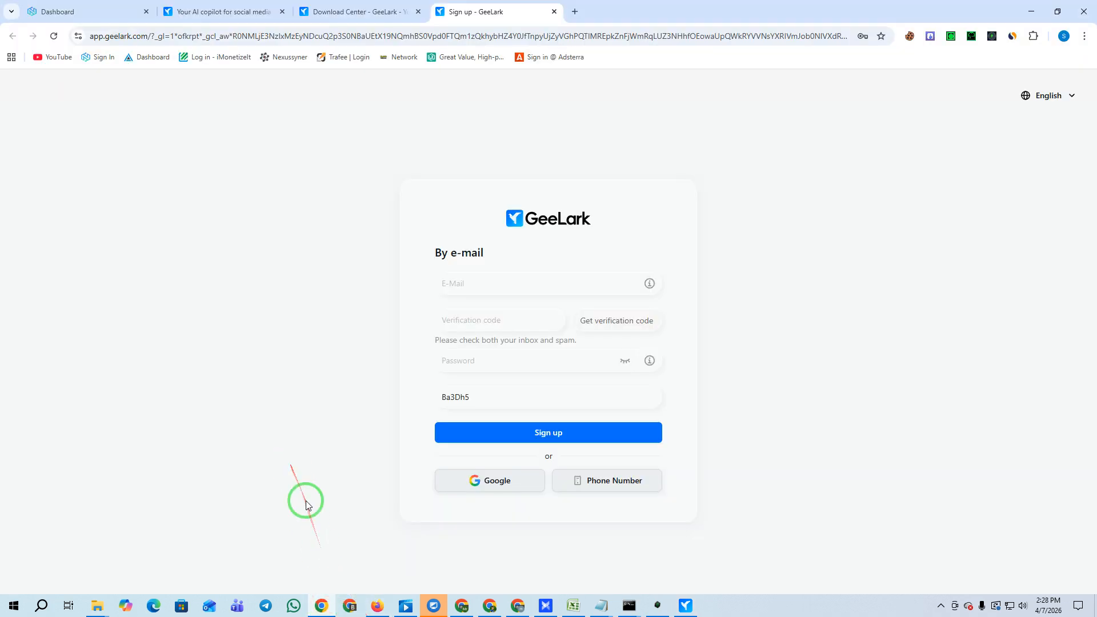
On the NodeMaven dashboard, review the cashback banner and the 15.2 GB bonus traffic panel.
left_click(95, 8)
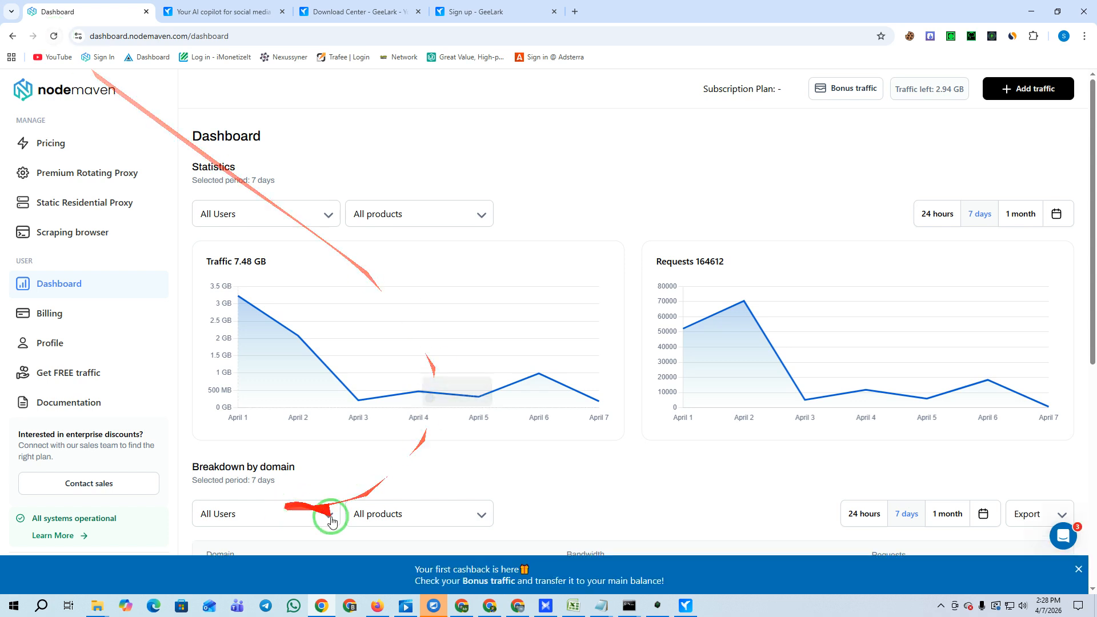
left_click_drag(423, 565, 468, 577)
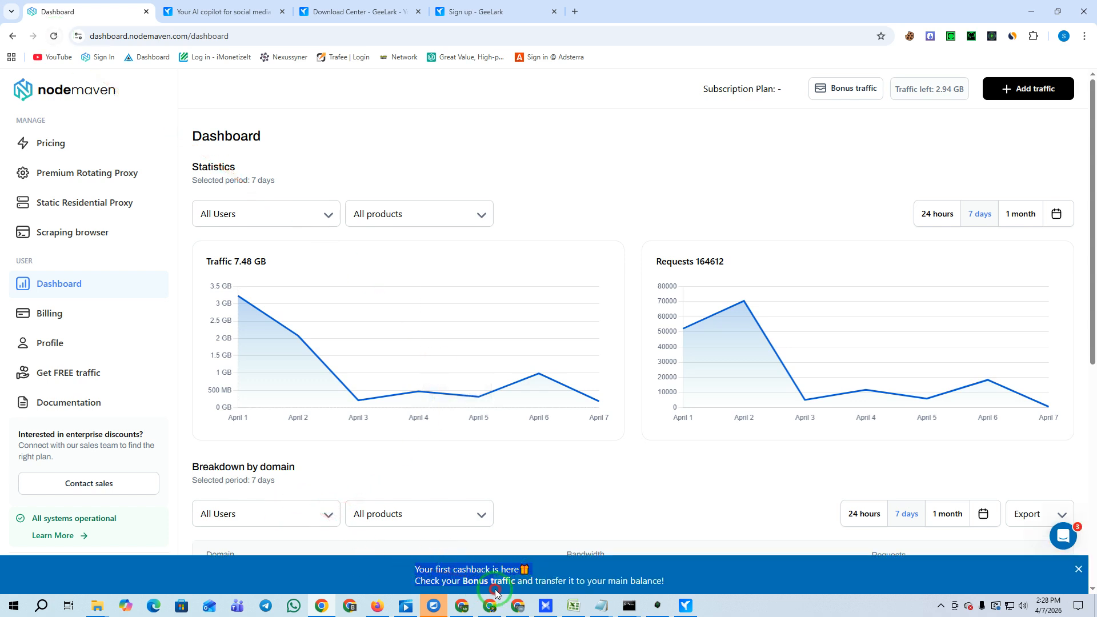
left_click_drag(621, 590, 674, 590)
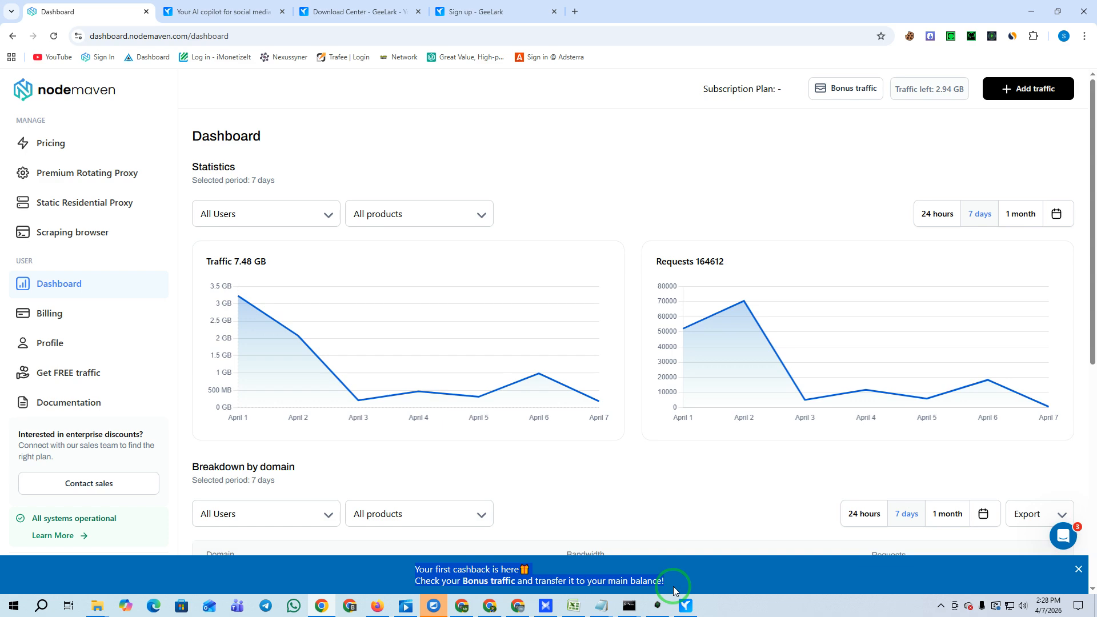
left_click(837, 100)
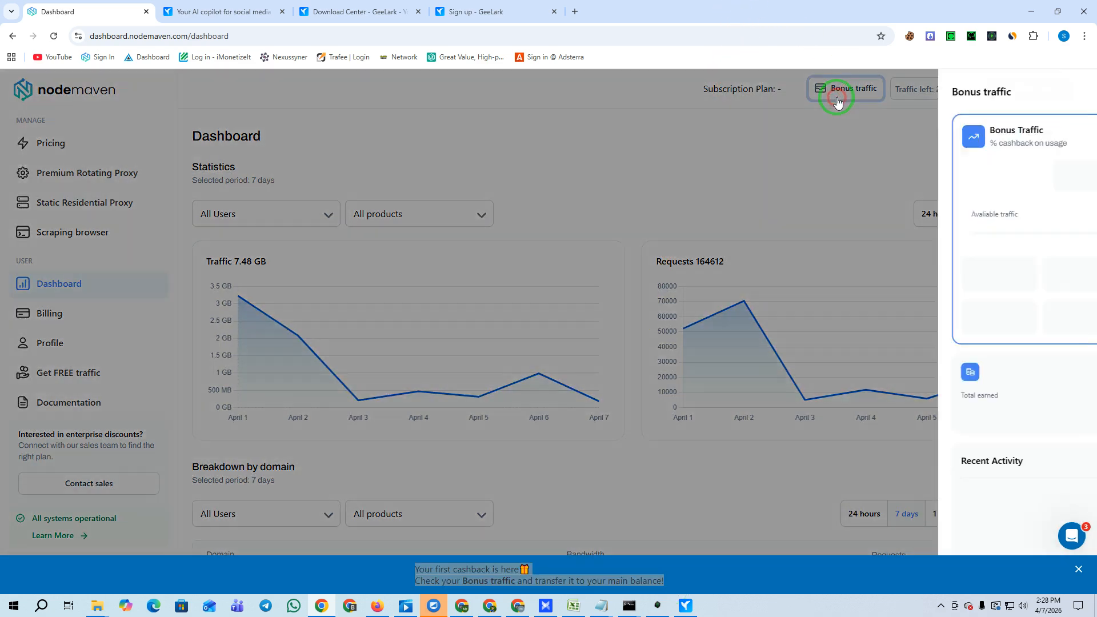
left_click_drag(911, 175, 988, 176)
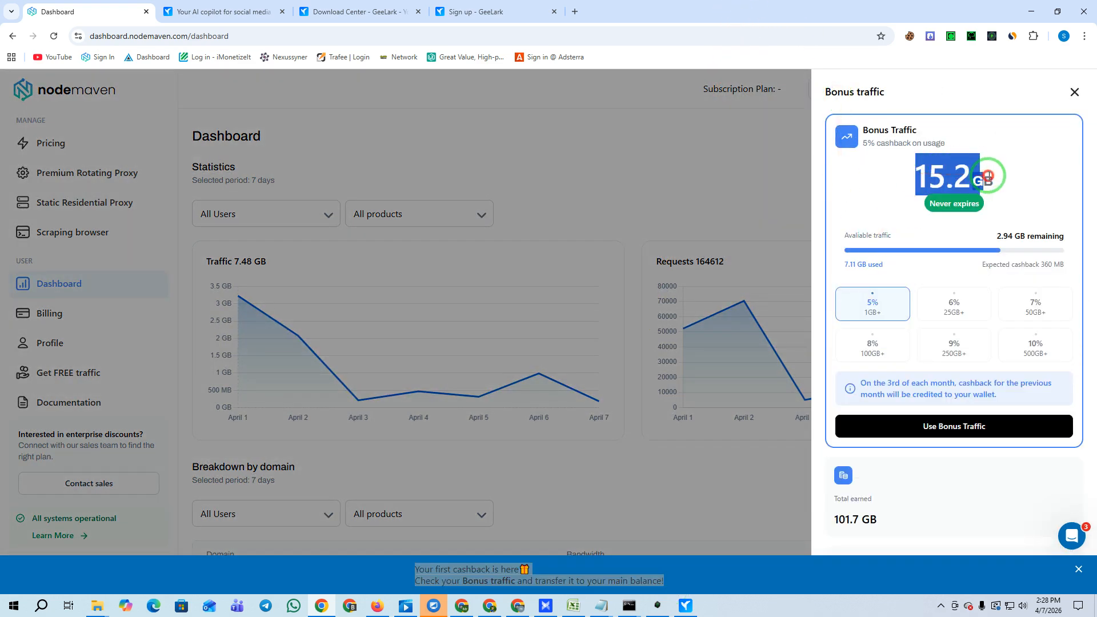
left_click(954, 429)
left_click(672, 134)
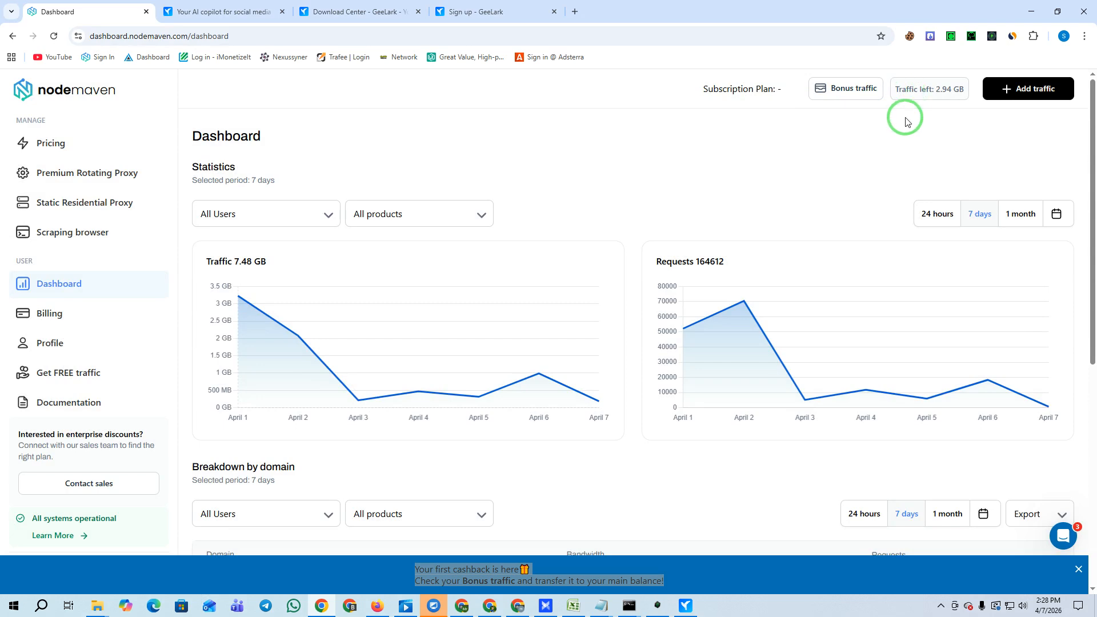
left_click(475, 576)
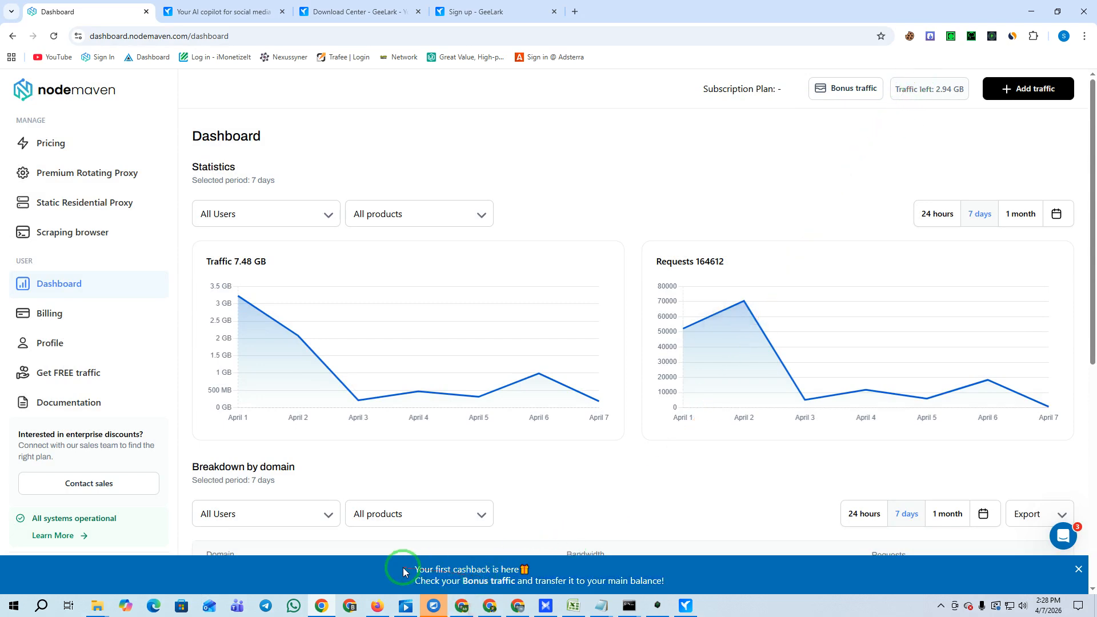
Note the 2.94 GB traffic left, then open the Pricing page with monthly plans.
left_click_drag(416, 567, 591, 580)
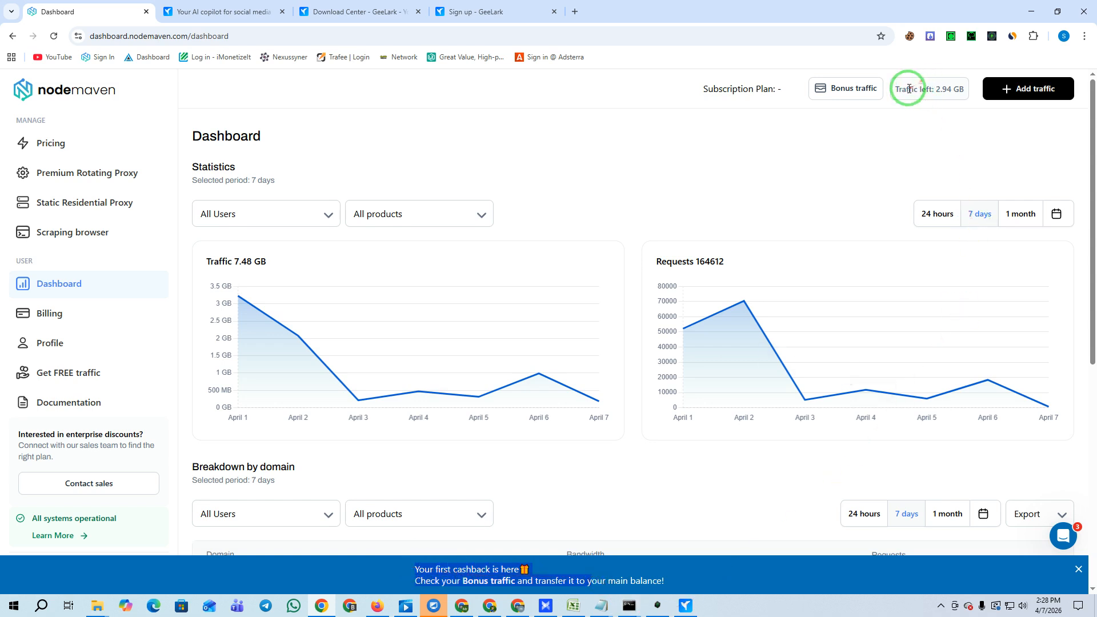
left_click_drag(907, 88, 959, 89)
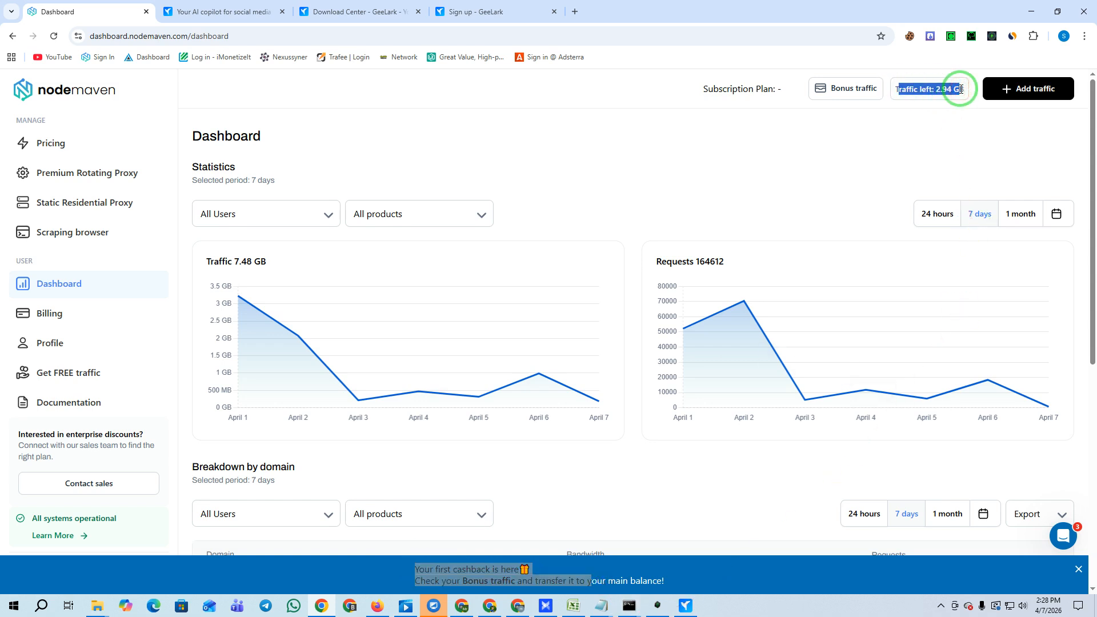
left_click(48, 142)
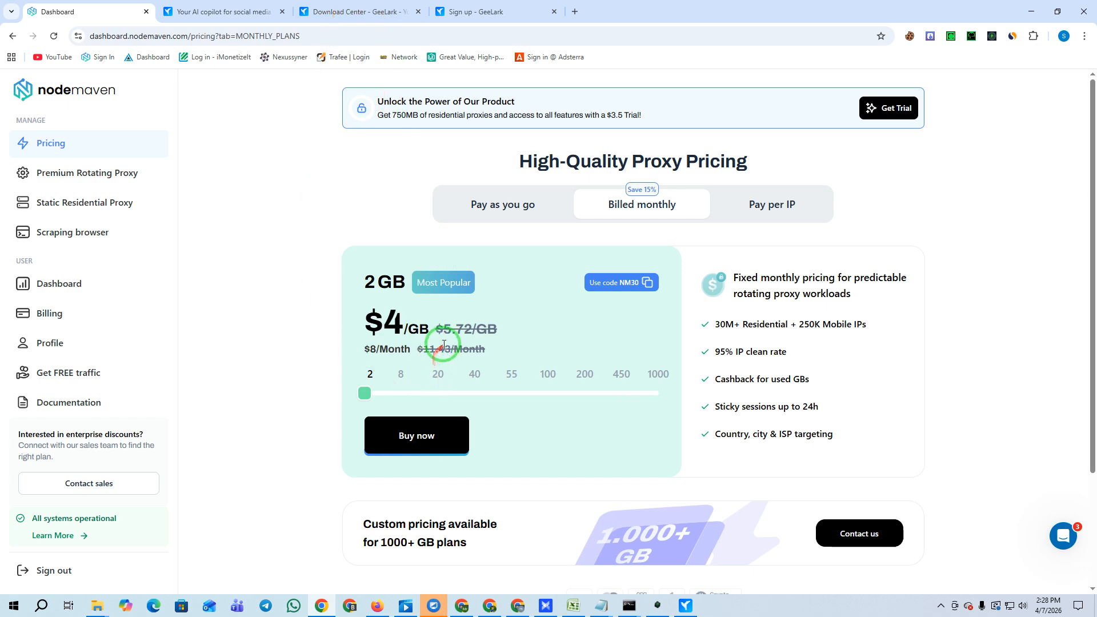
Raise the monthly plan size from 2 to 8 GB and buy it.
left_click(379, 113)
left_click_drag(379, 113, 649, 119)
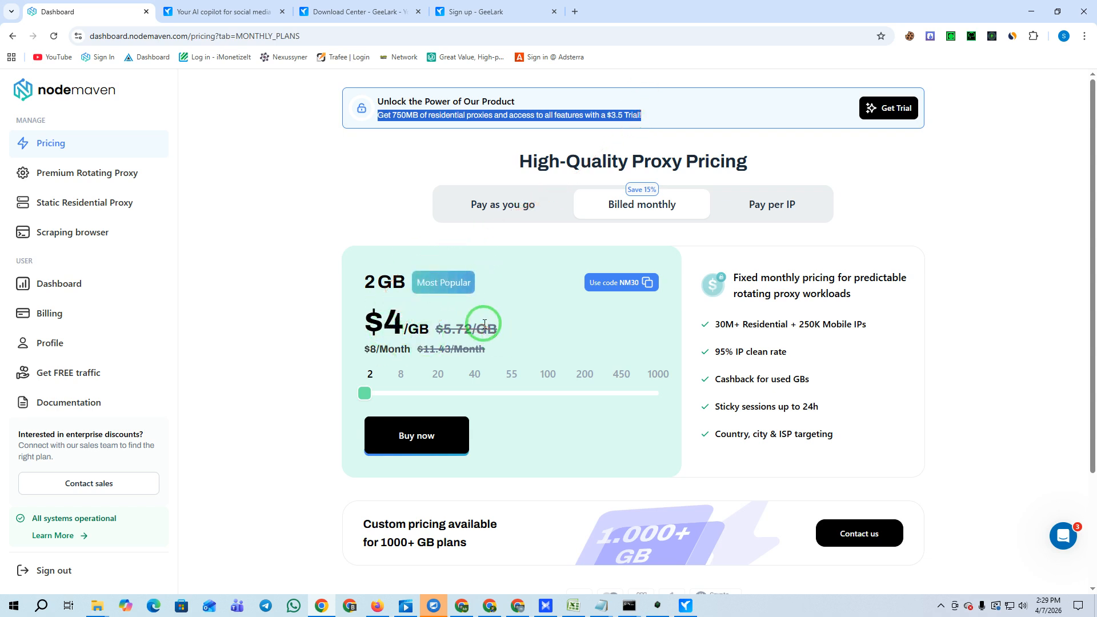
left_click_drag(364, 393, 394, 398)
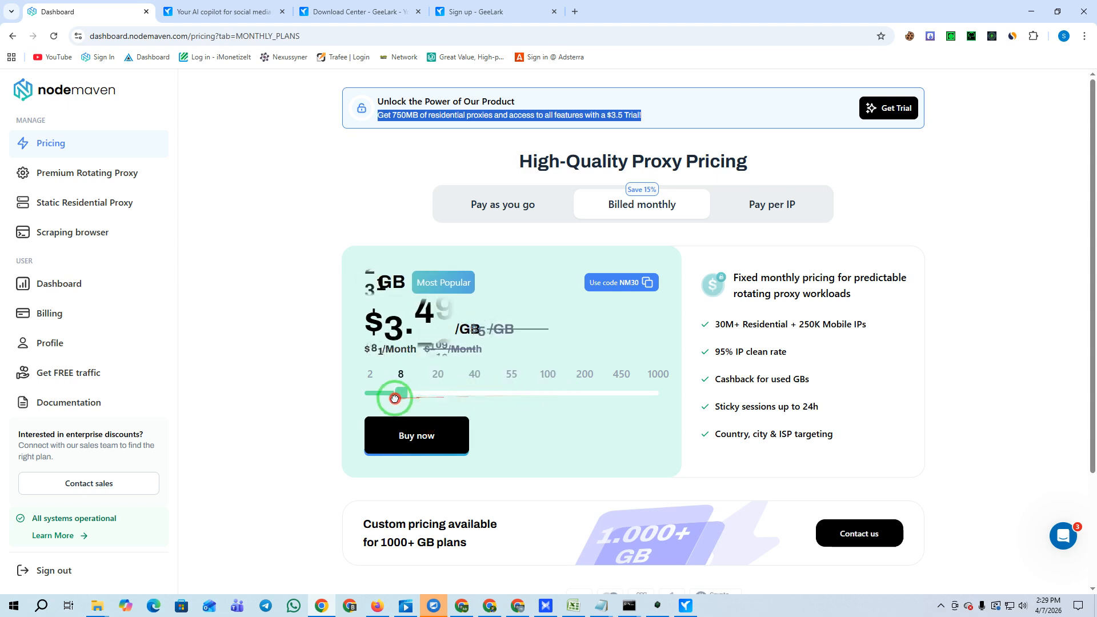
left_click(400, 439)
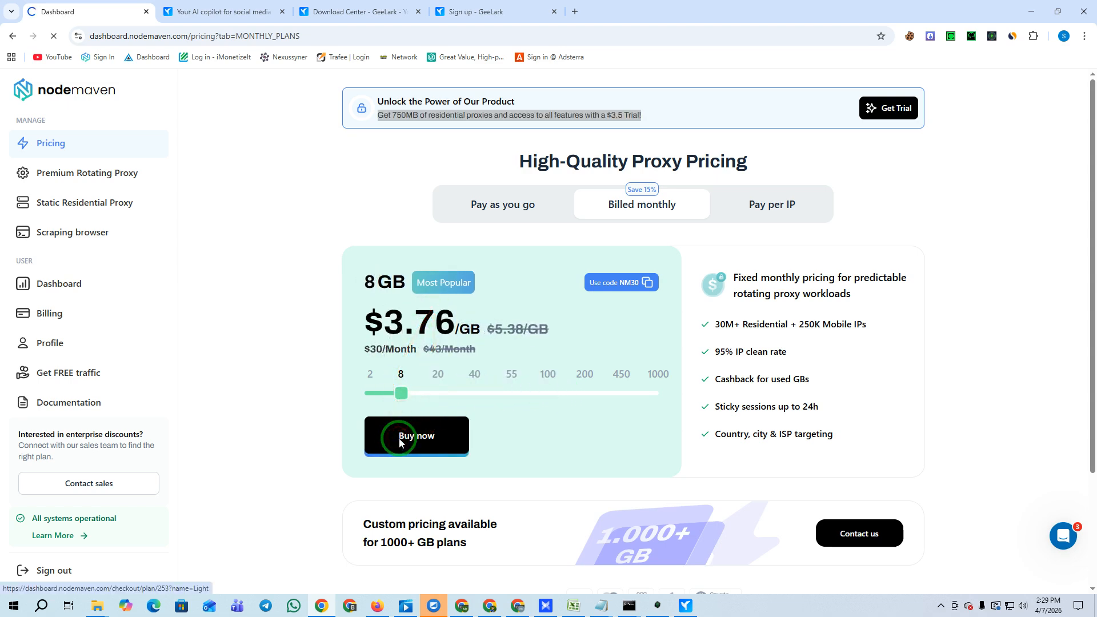
Pay by cryptocurrency and apply coupon MA35, cutting the $43.00 total to $27.95.
left_click(201, 233)
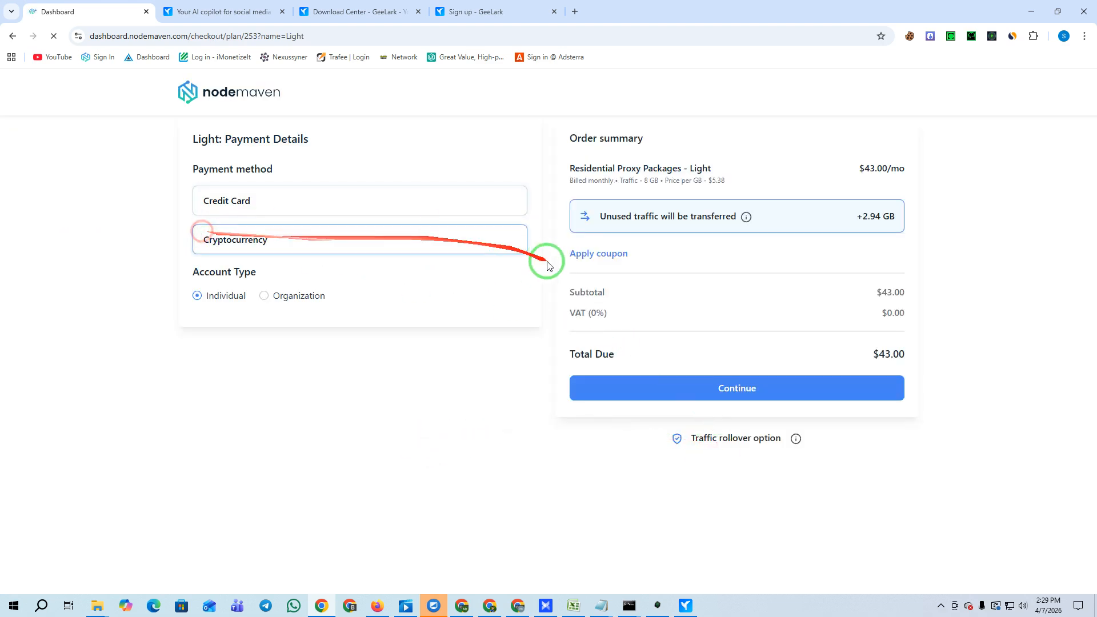
left_click(234, 245)
left_click(605, 256)
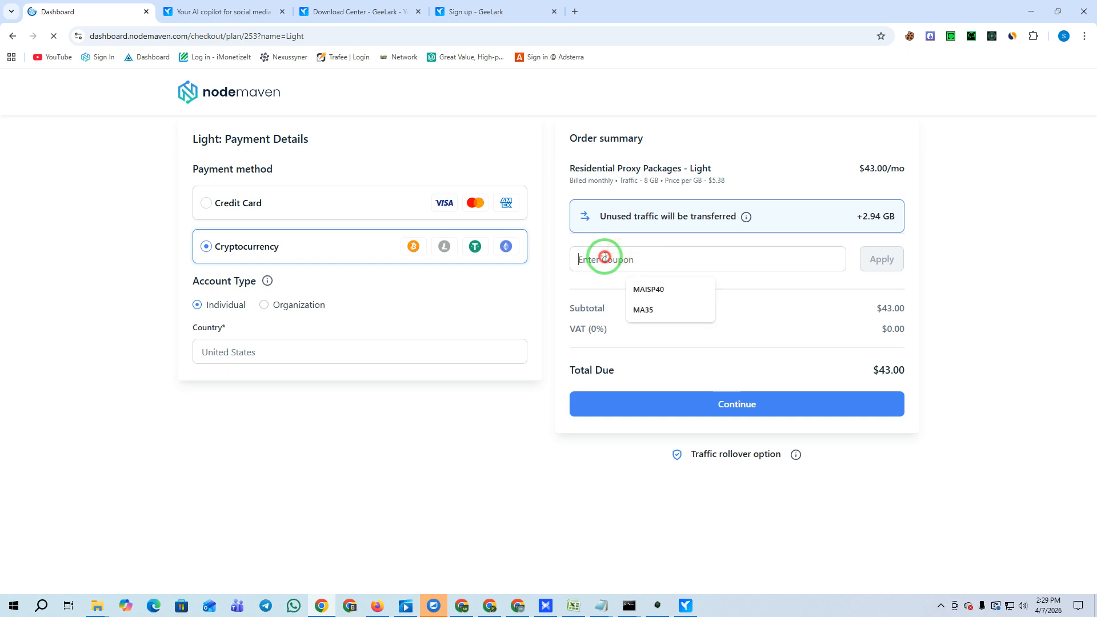
left_click(631, 308)
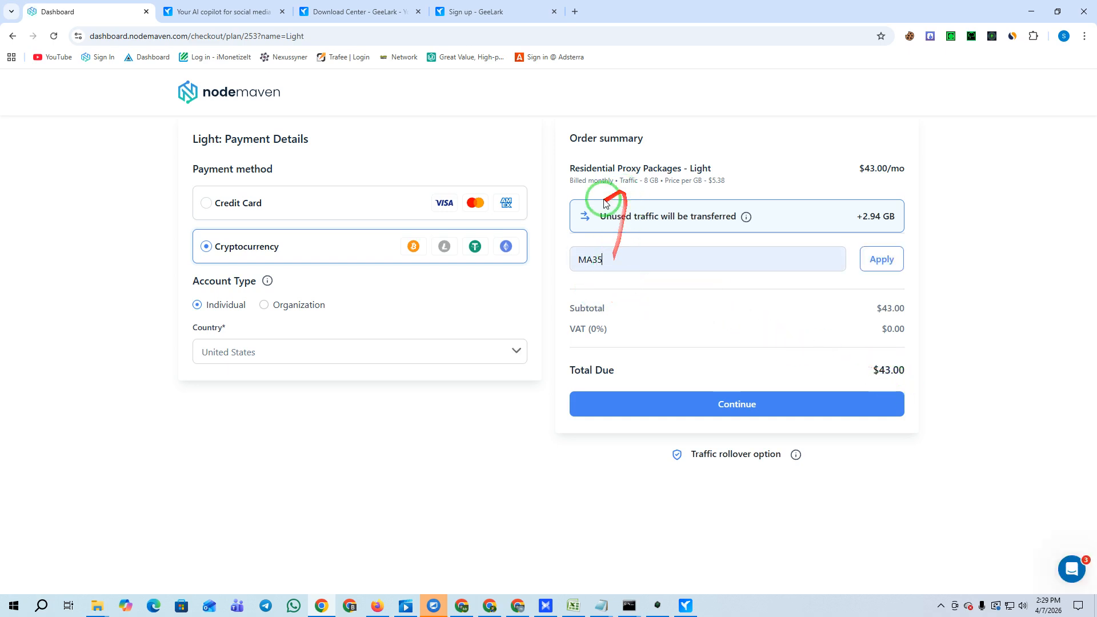
left_click(864, 263)
left_click(233, 246)
left_click_drag(868, 371, 920, 372)
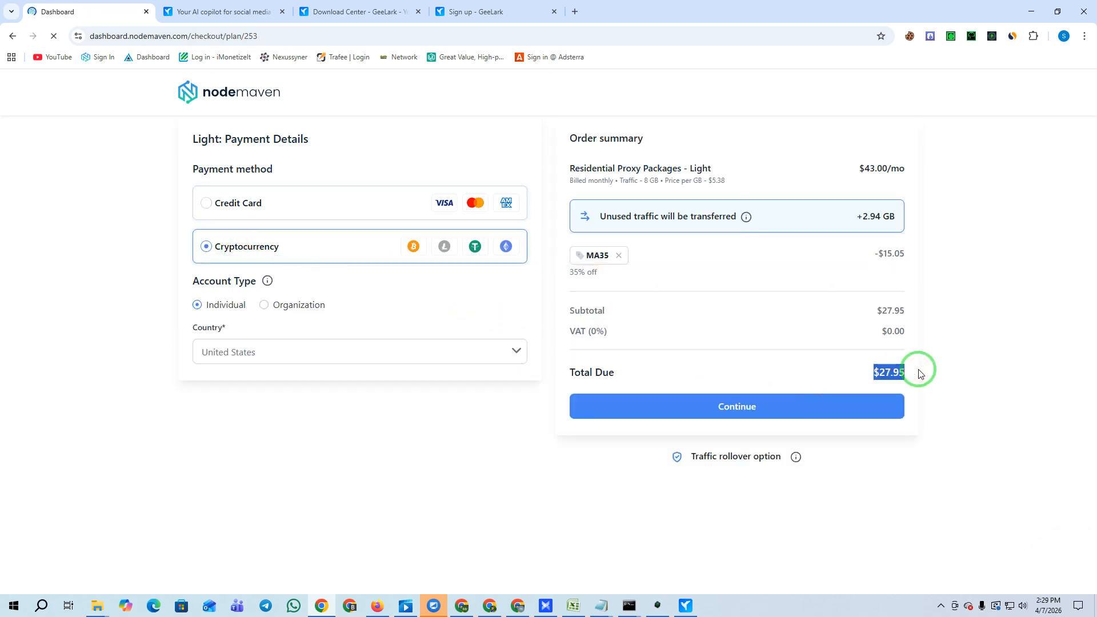
Return to the NodeMaven dashboard by removing the checkout path from the URL.
left_click_drag(264, 39, 184, 42)
key("BackSpace")
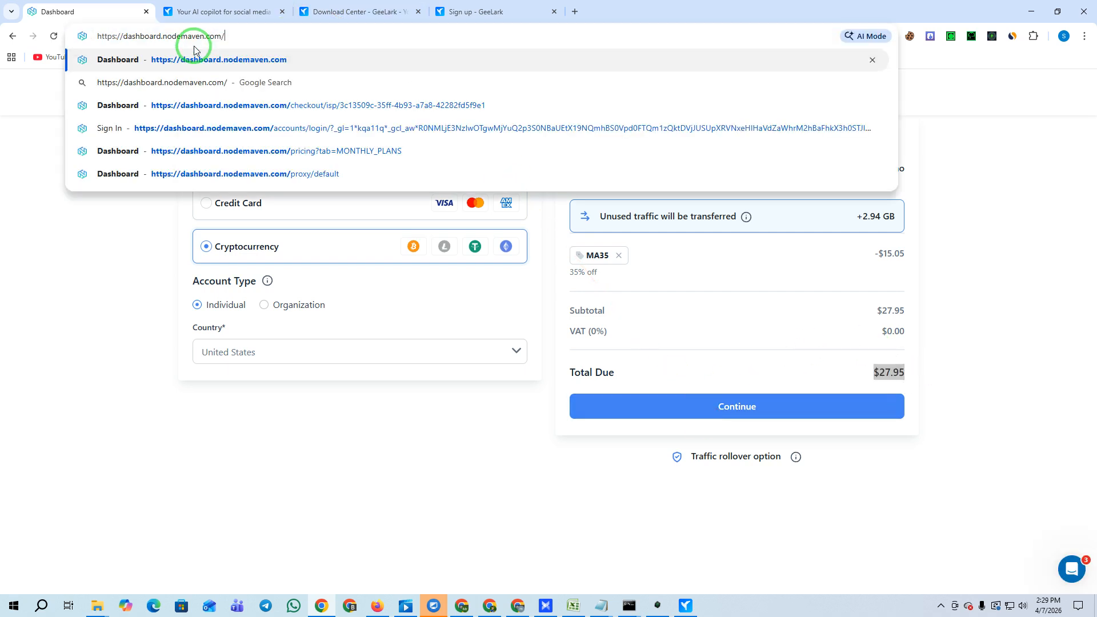
key("Return")
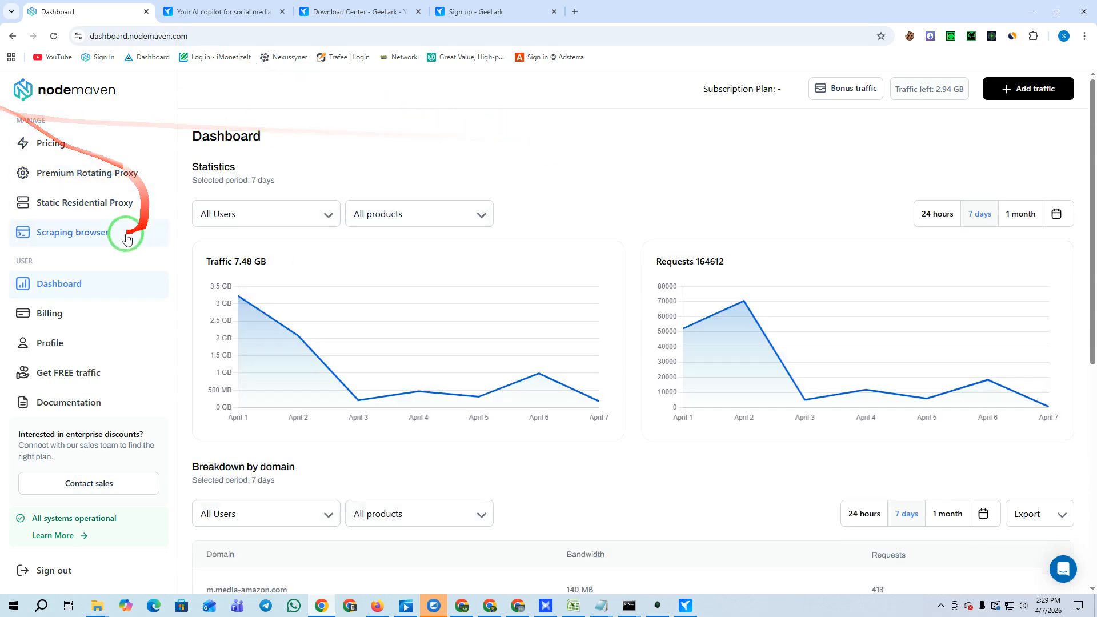
Order static residential proxies: 30 days plan, country US, 5 proxies, and continue to checkout.
left_click(101, 209)
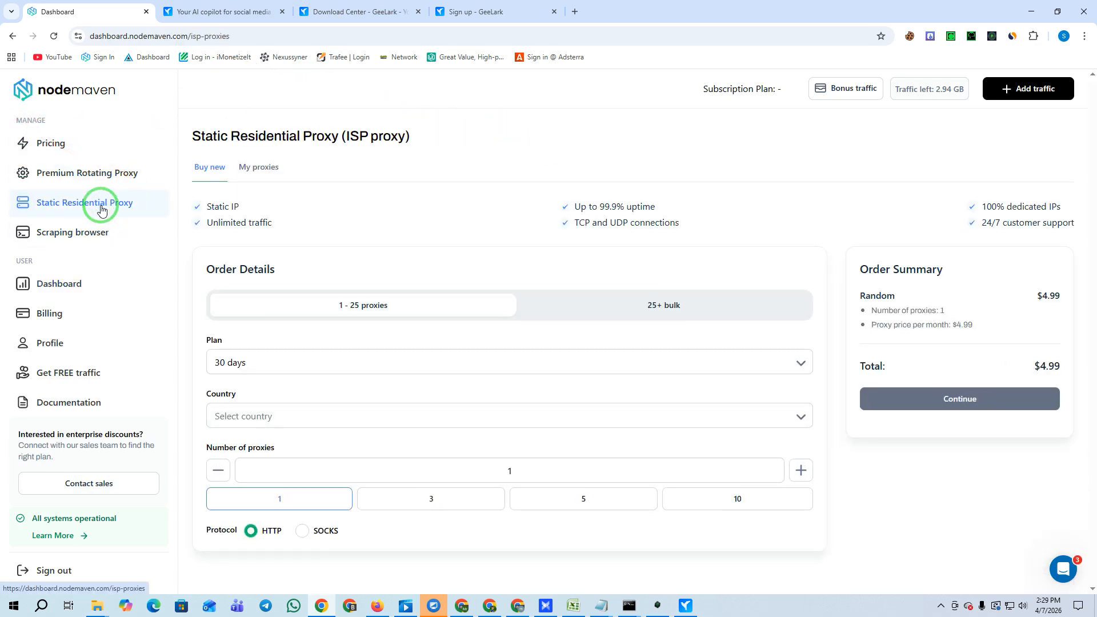
left_click(343, 362)
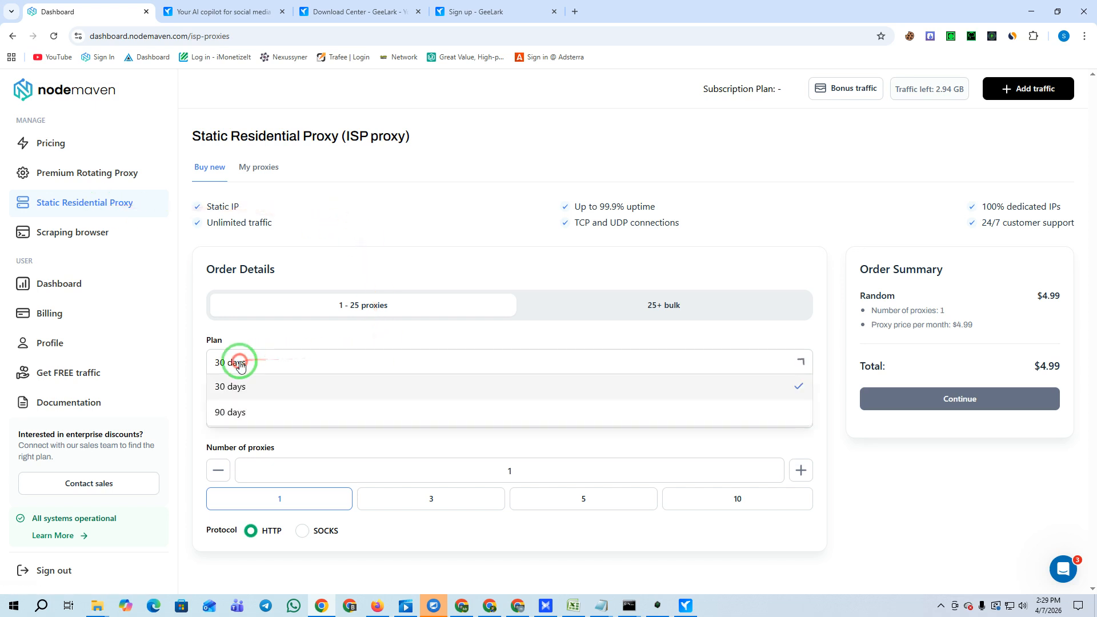
left_click(242, 387)
left_click(341, 423)
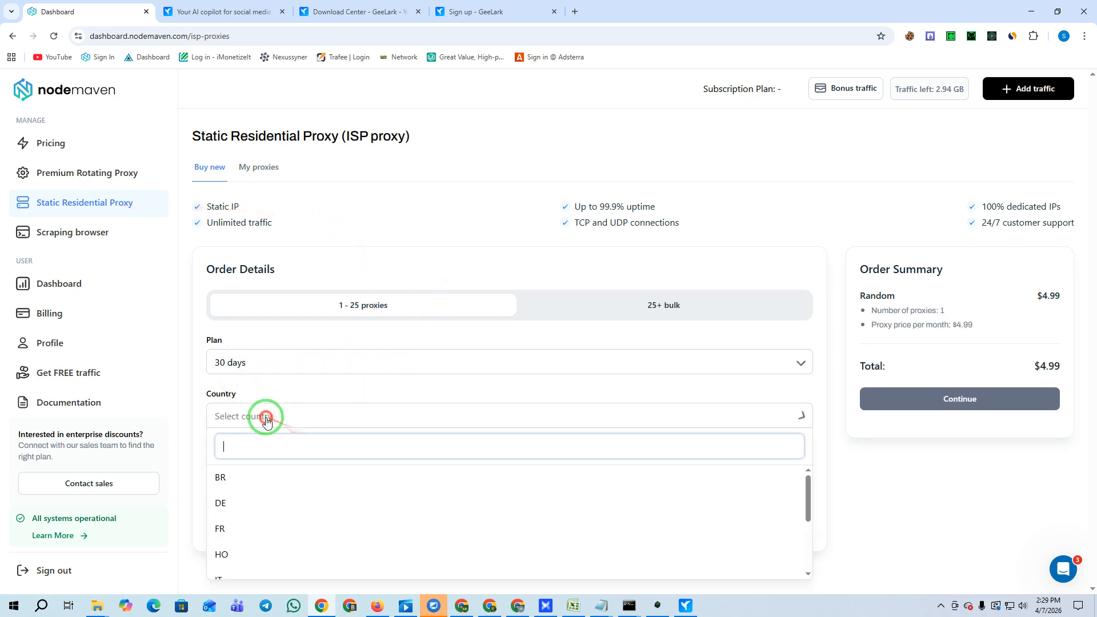
scroll(349, 471, "down", 5)
left_click(251, 551)
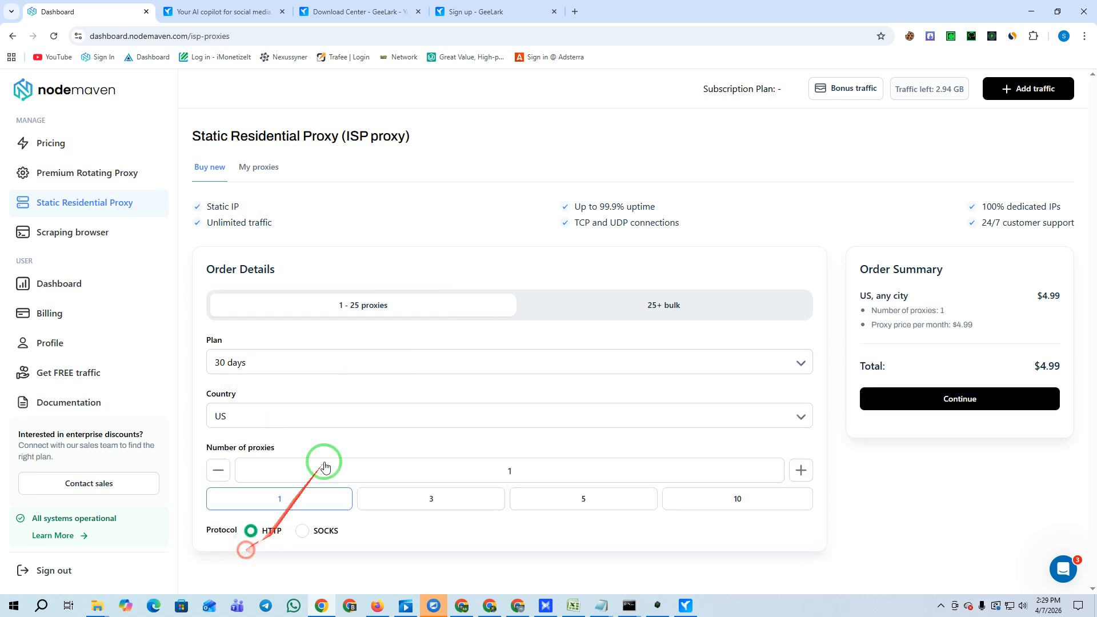
left_click(430, 501)
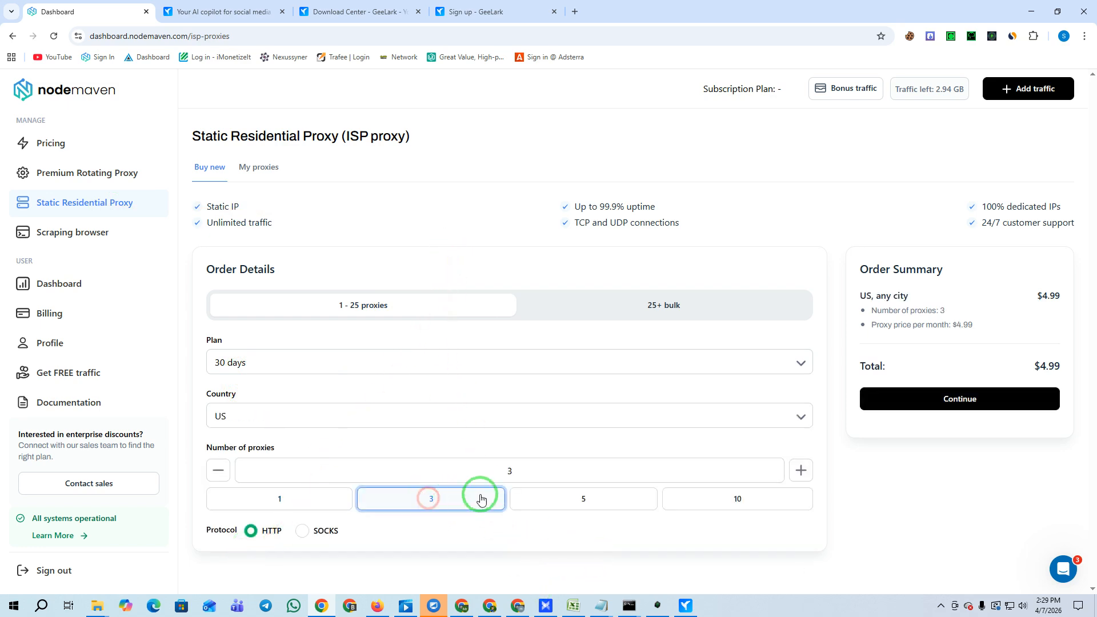
left_click(584, 499)
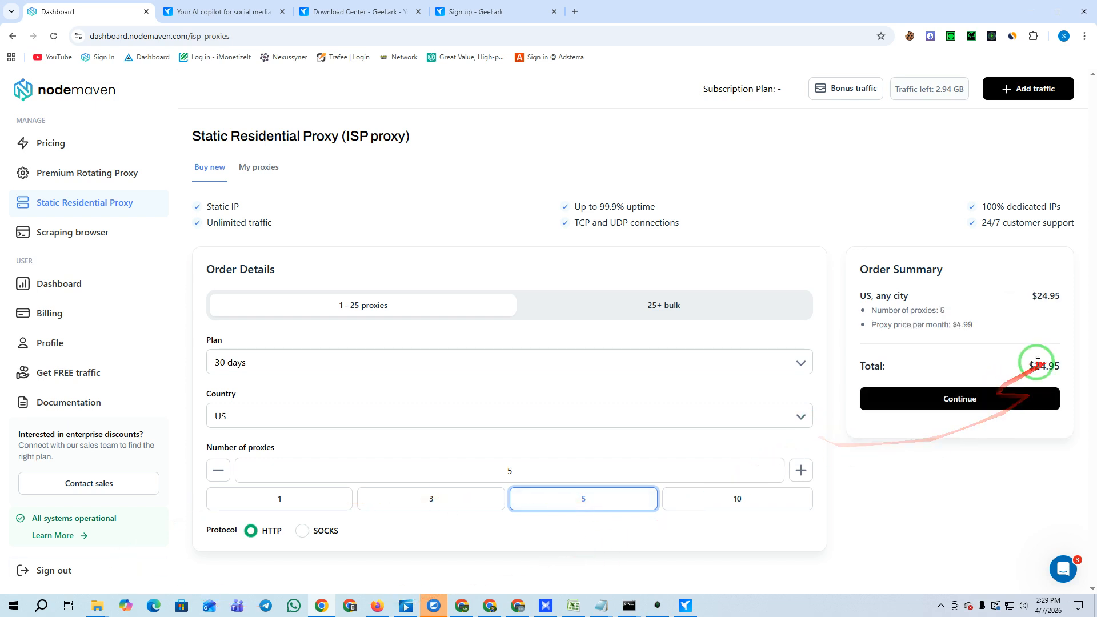
left_click(976, 398)
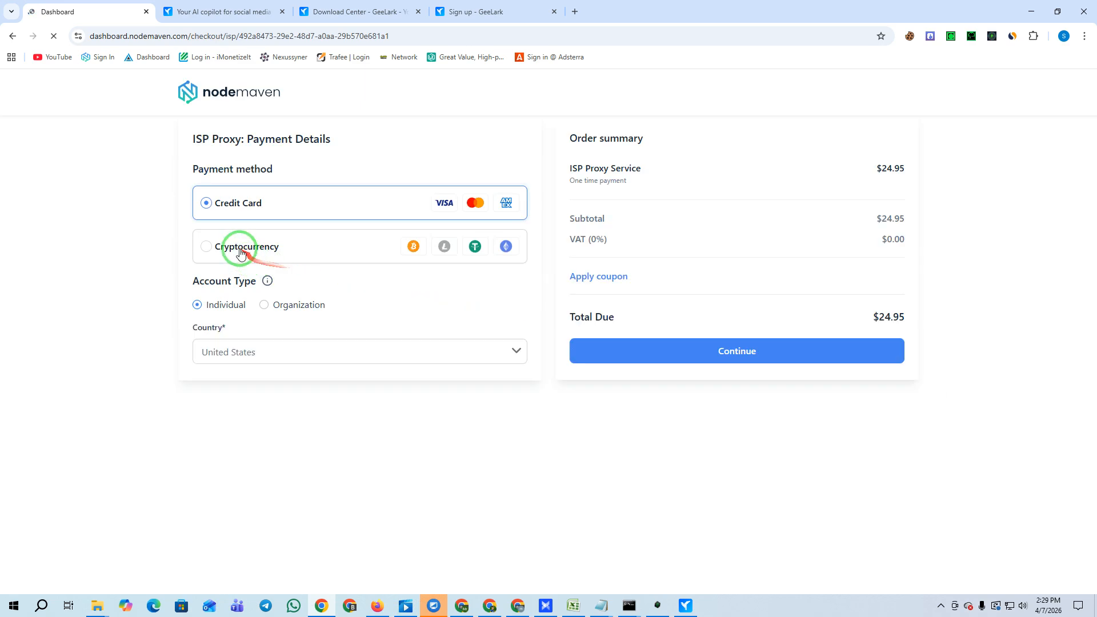
Pay by cryptocurrency and apply coupon MAISP40 for 40% off, bringing $24.95 down to $14.97.
left_click(206, 246)
left_click(598, 276)
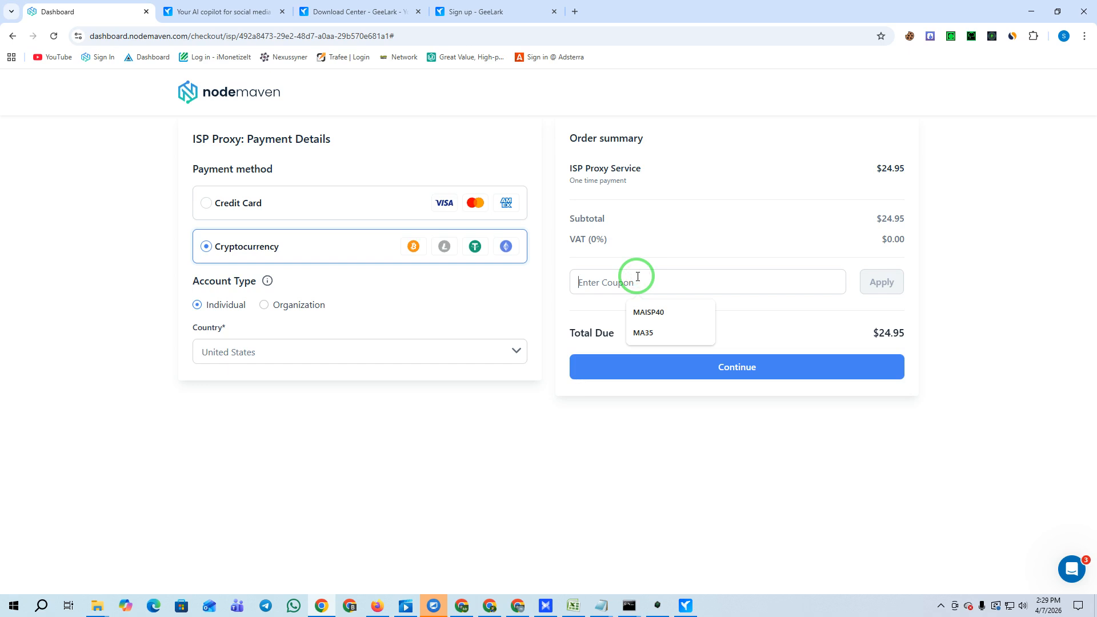
left_click(657, 314)
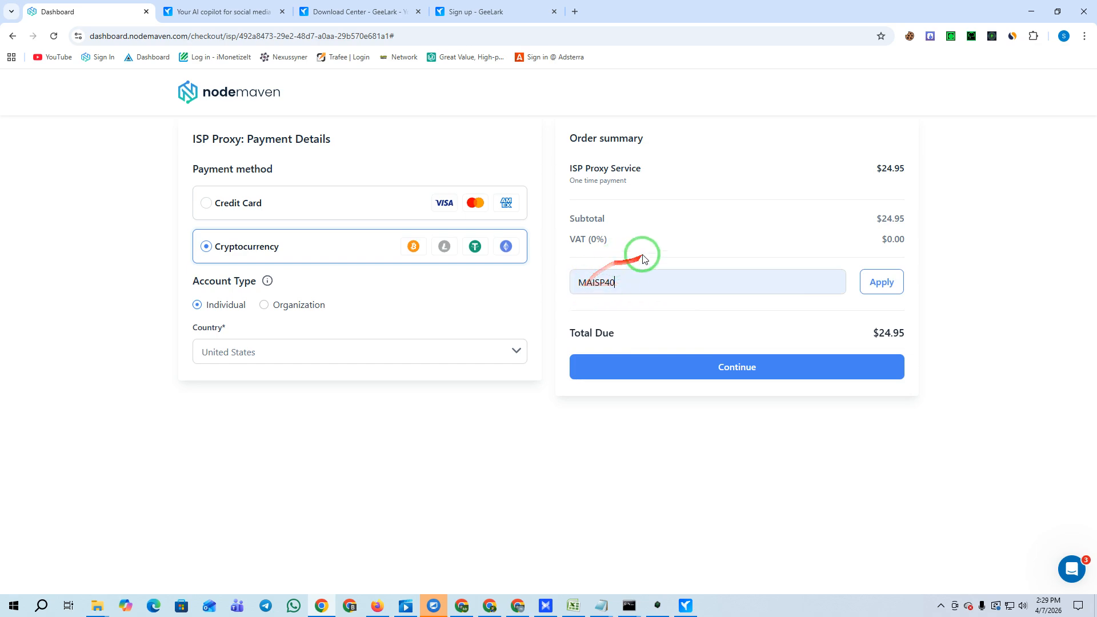
left_click(889, 285)
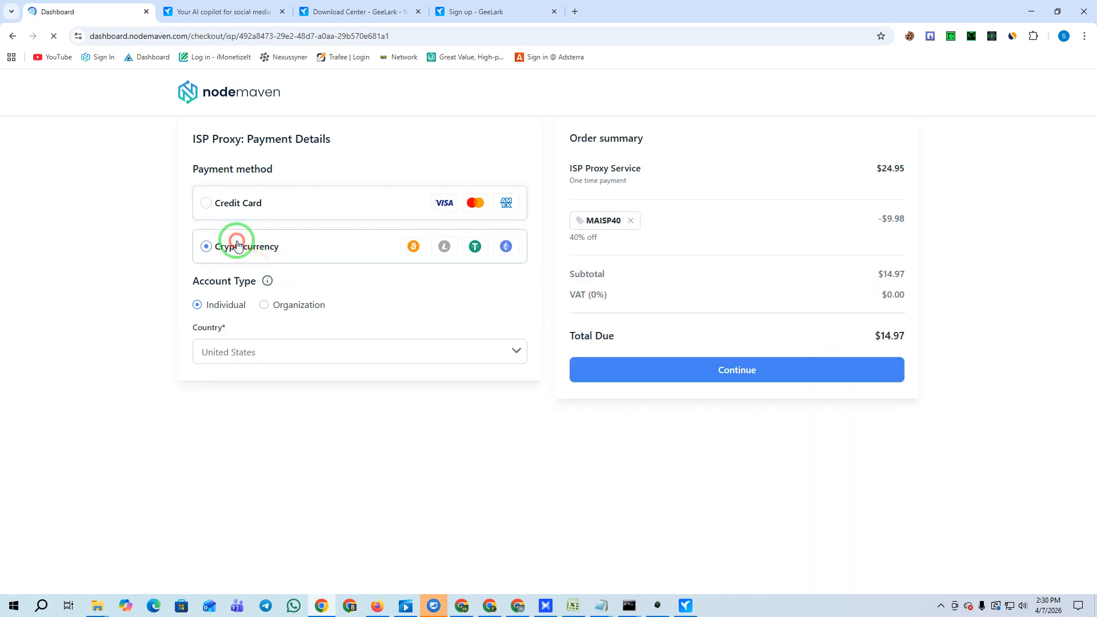
left_click_drag(881, 338, 905, 341)
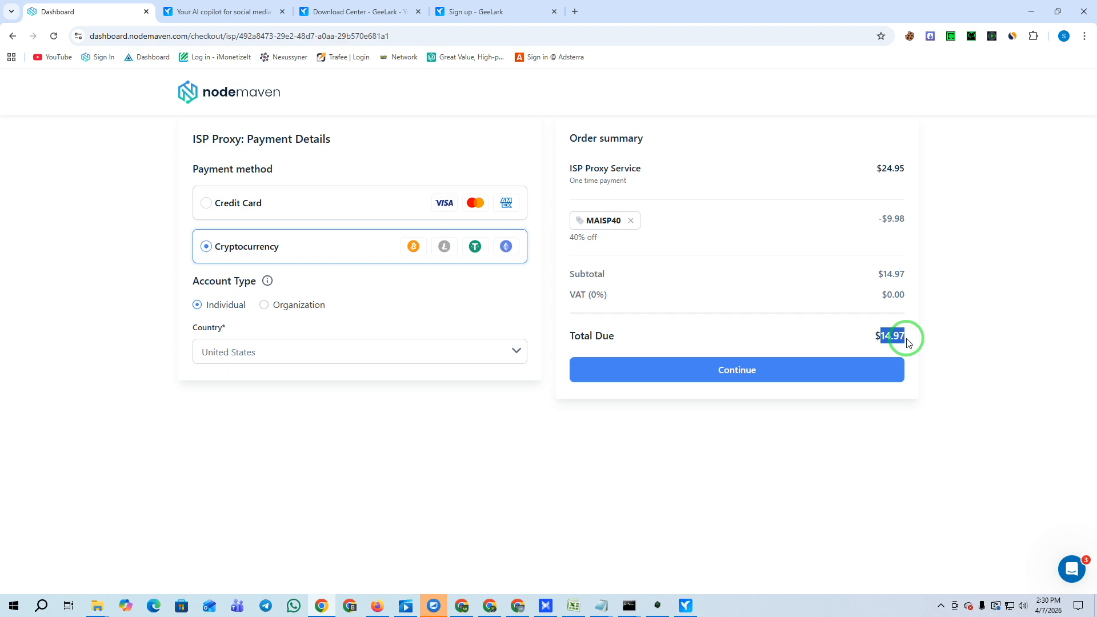
left_click_drag(403, 36, 190, 38)
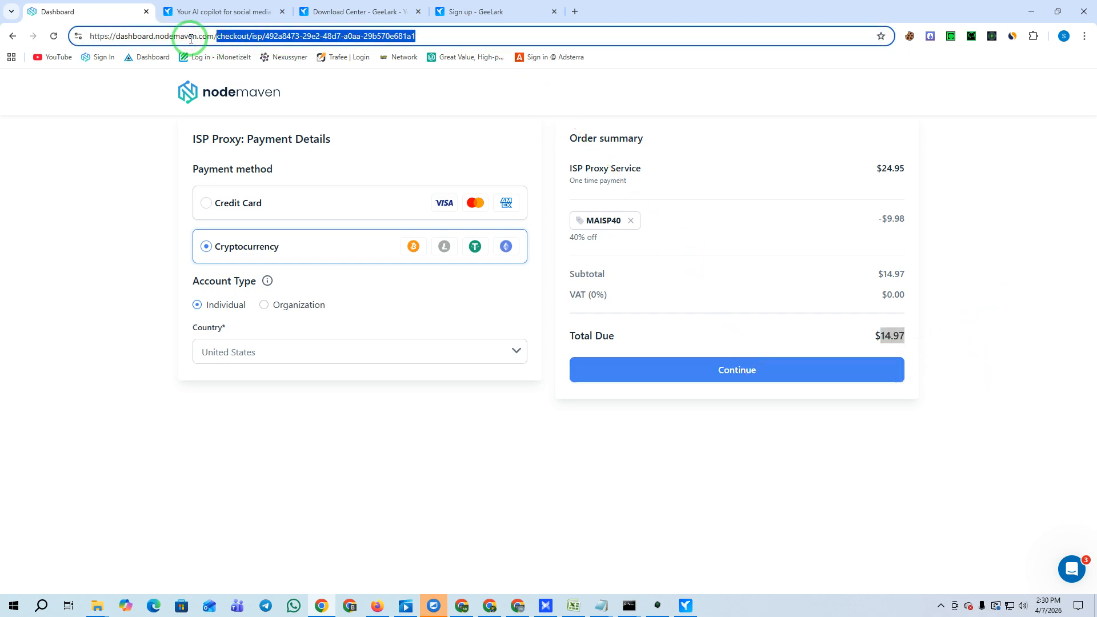
Confirm My proxies lists no static proxies, then open Premium Rotating Proxy with its 5 generated proxies.
key("BackSpace")
key("Return")
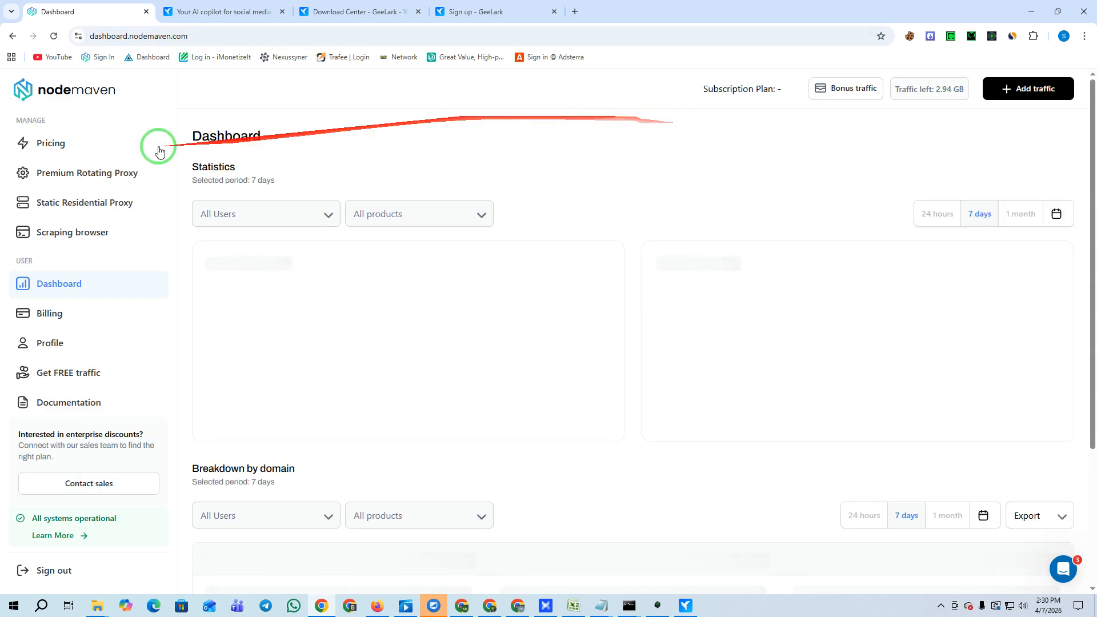
left_click(49, 204)
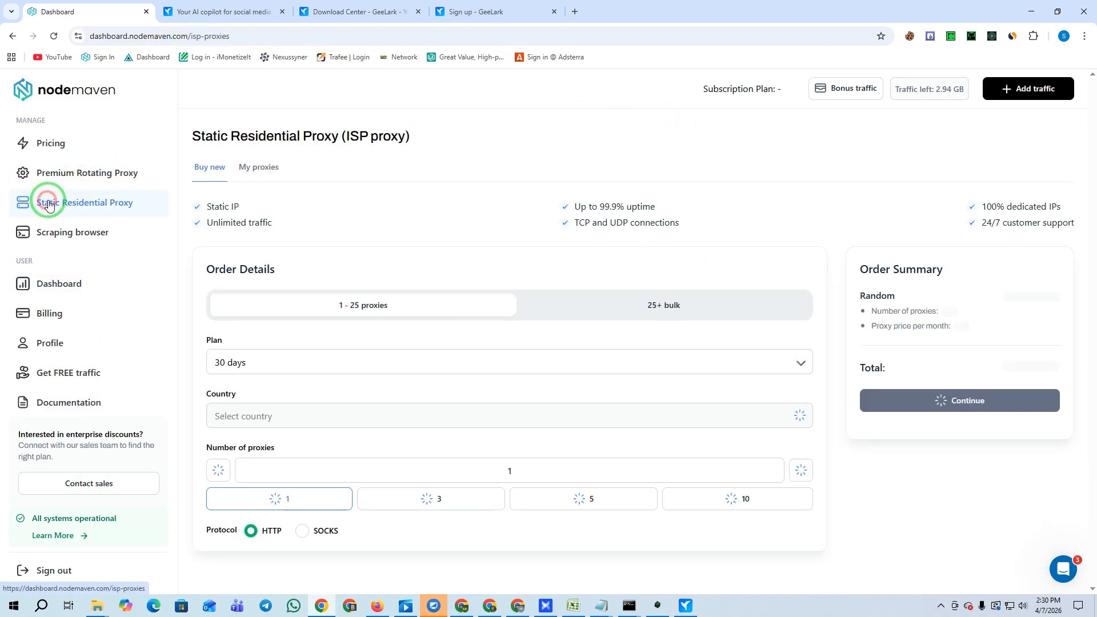
left_click(259, 167)
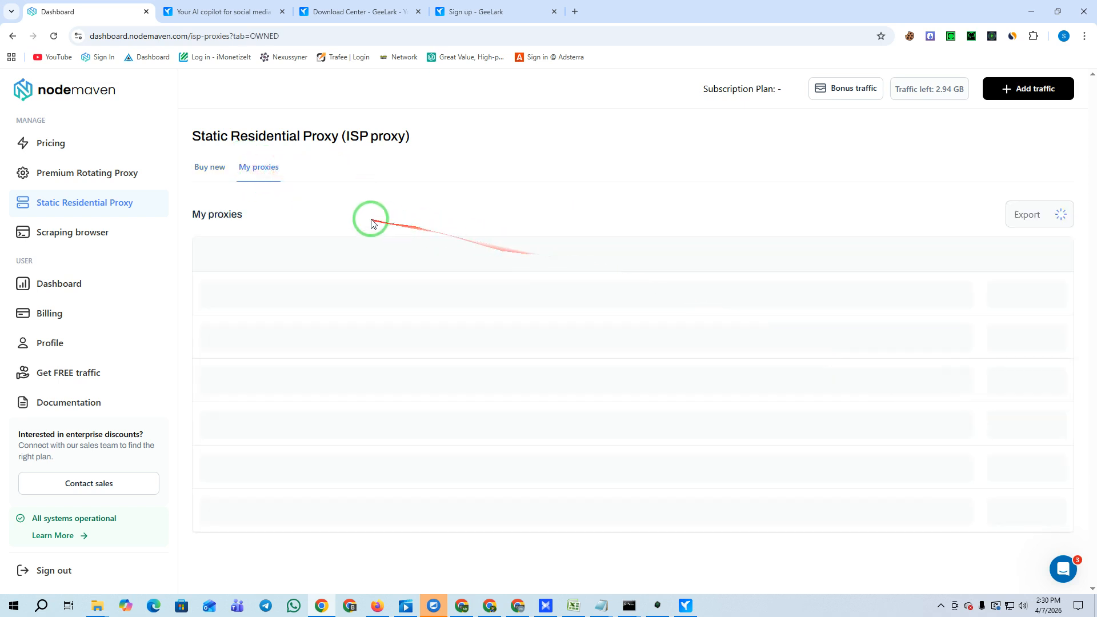
left_click_drag(365, 292, 790, 532)
left_click(443, 323)
left_click(81, 179)
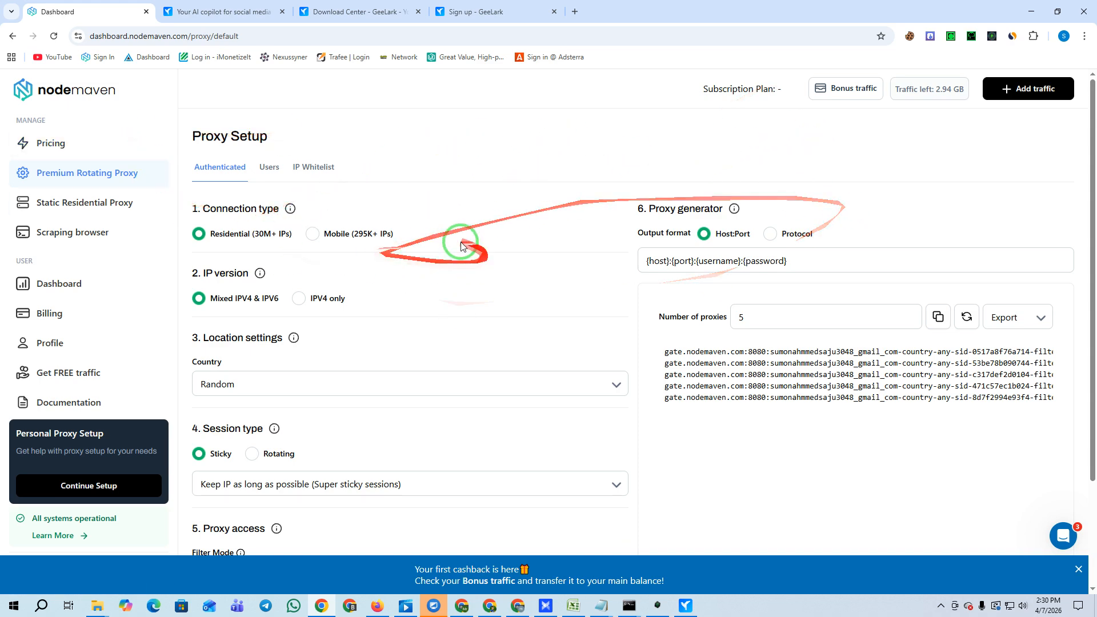
Check the bonus traffic amount, then switch the NodeMaven proxies to Mobile connection.
left_click(845, 88)
left_click_drag(878, 180, 961, 188)
left_click(1074, 92)
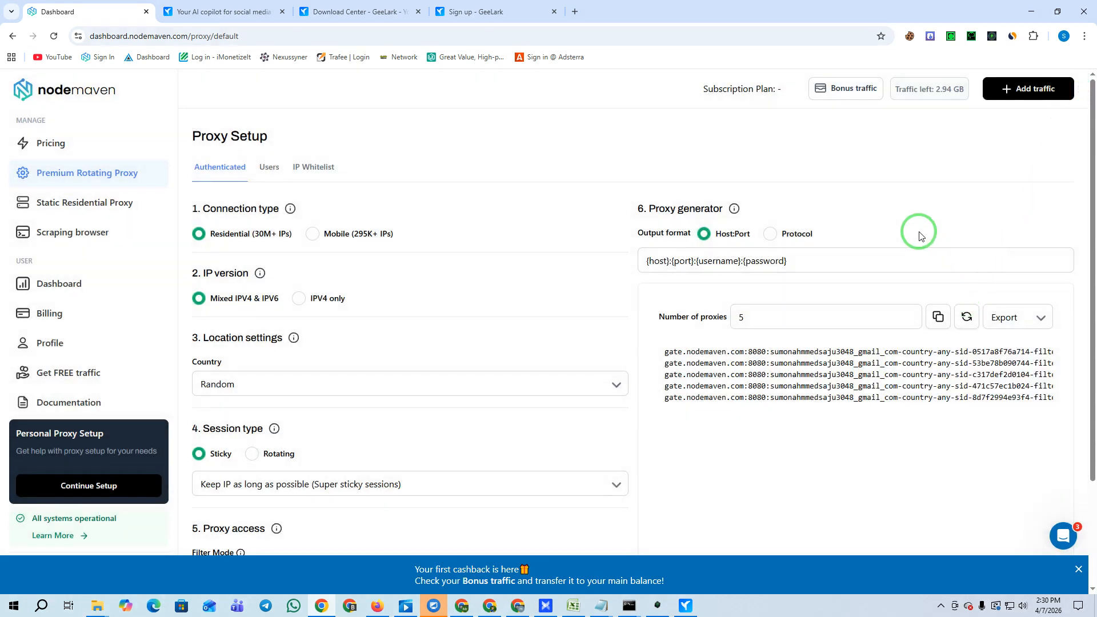
left_click(200, 235)
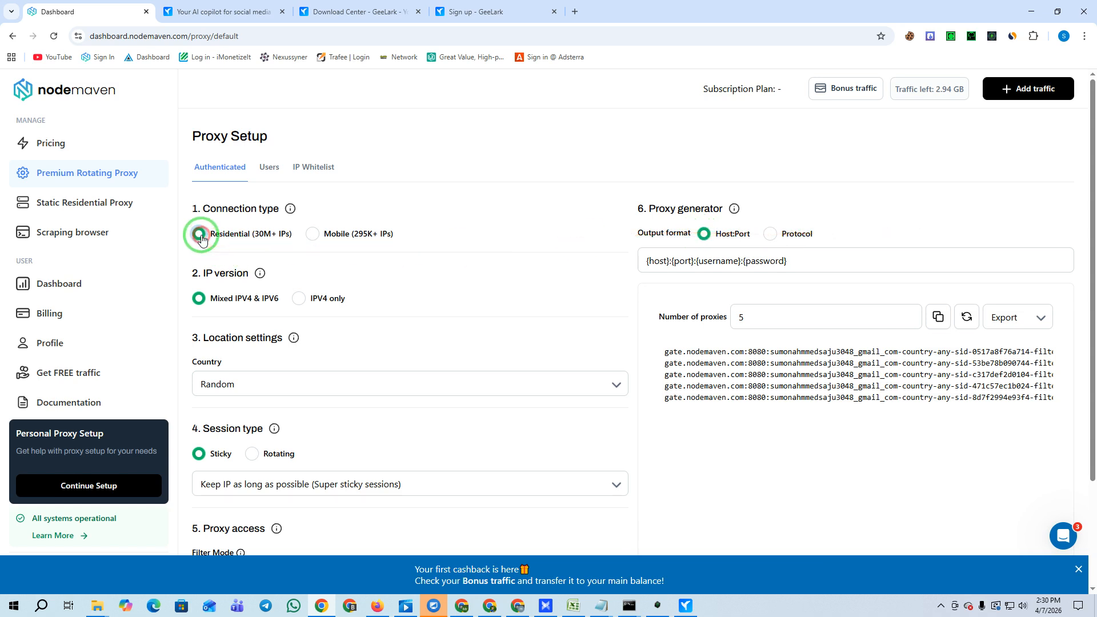
left_click(314, 234)
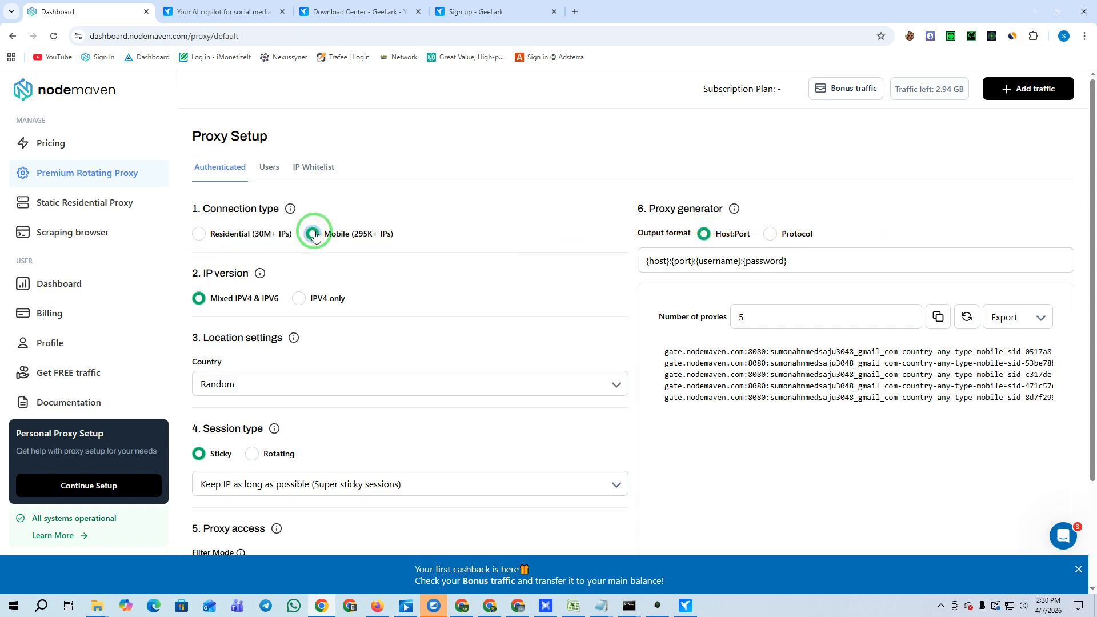
scroll(202, 175, "down", 2)
left_click(201, 173)
Set the country to United States, leave the region Random, and pick carrier T-Mobile Usa.
left_click(231, 251)
type("uni")
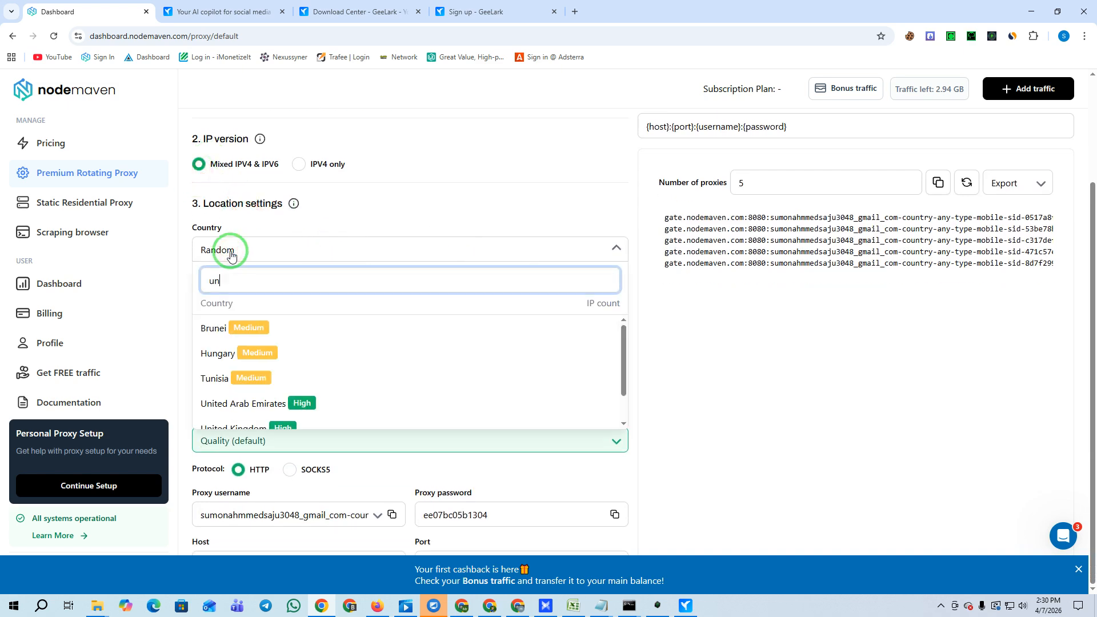
left_click(252, 388)
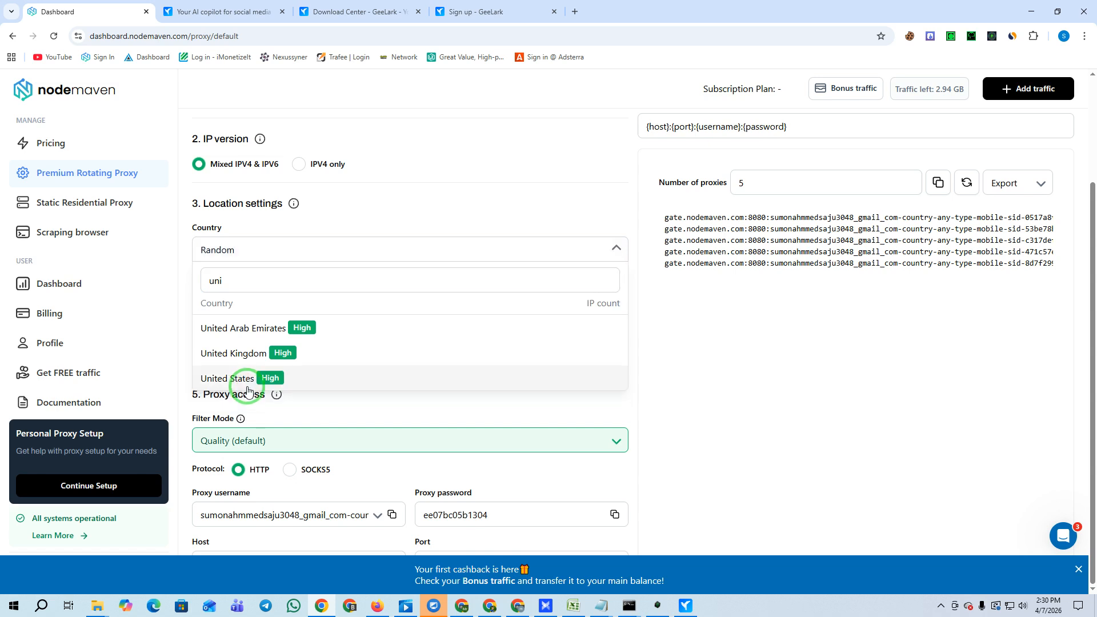
left_click(246, 380)
left_click(496, 250)
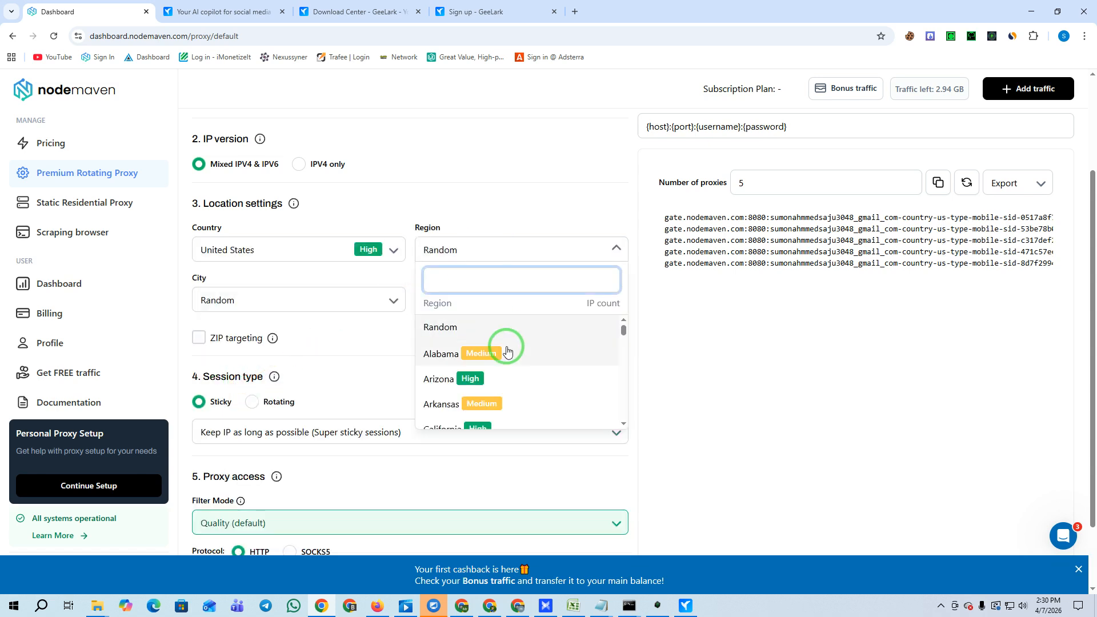
left_click(511, 194)
left_click(262, 300)
scroll(280, 440, "down", 4)
scroll(307, 445, "up", 3)
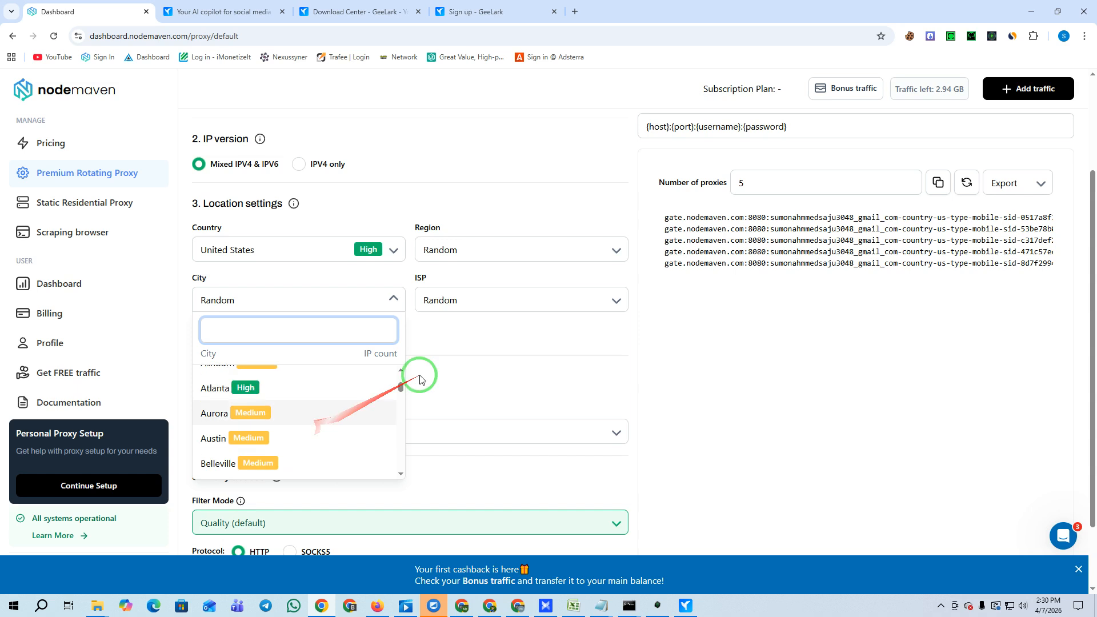
left_click(465, 303)
left_click(464, 429)
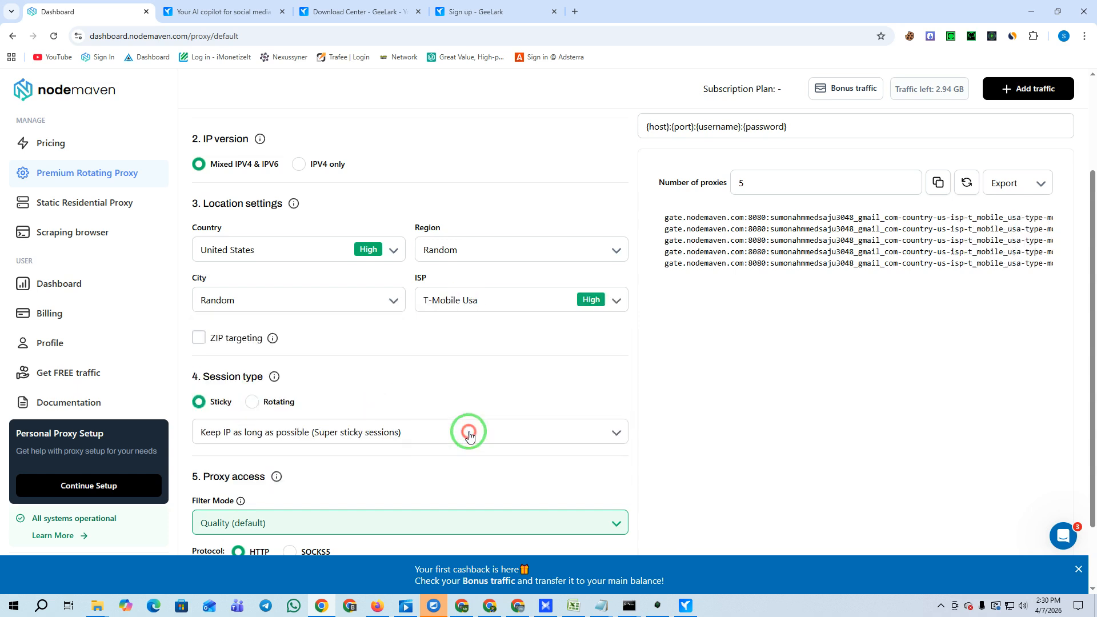
Try Arizona as the region, then return it to Random and reselect T-Mobile Usa.
left_click(478, 261)
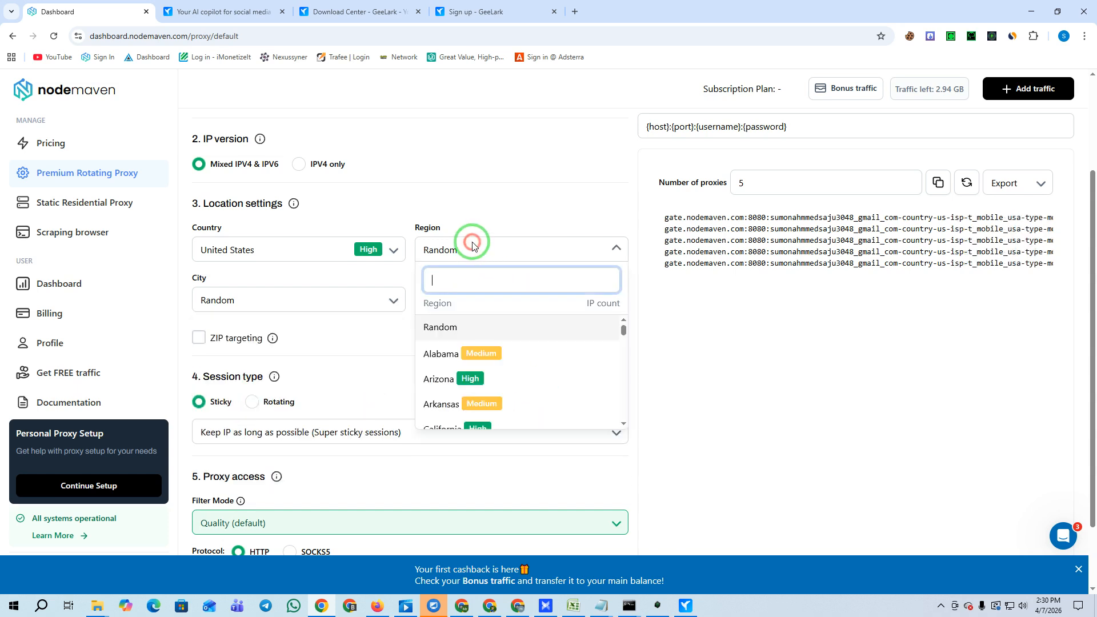
left_click(451, 379)
left_click(279, 308)
scroll(263, 421, "down", 1)
left_click(445, 173)
scroll(517, 307, "down", 3)
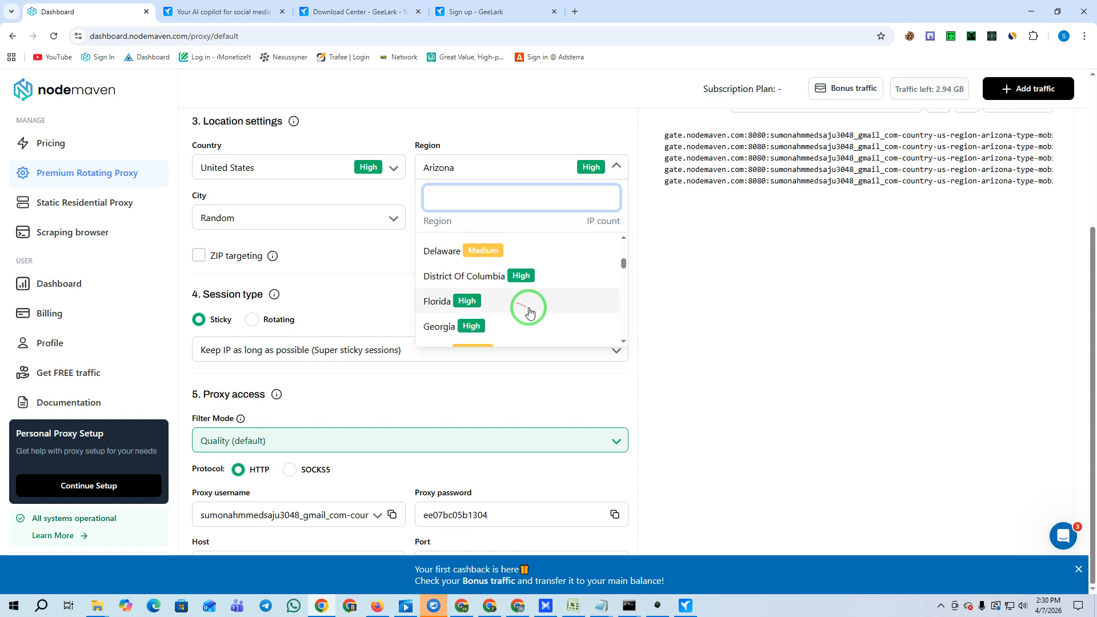
left_click(490, 172)
left_click(435, 171)
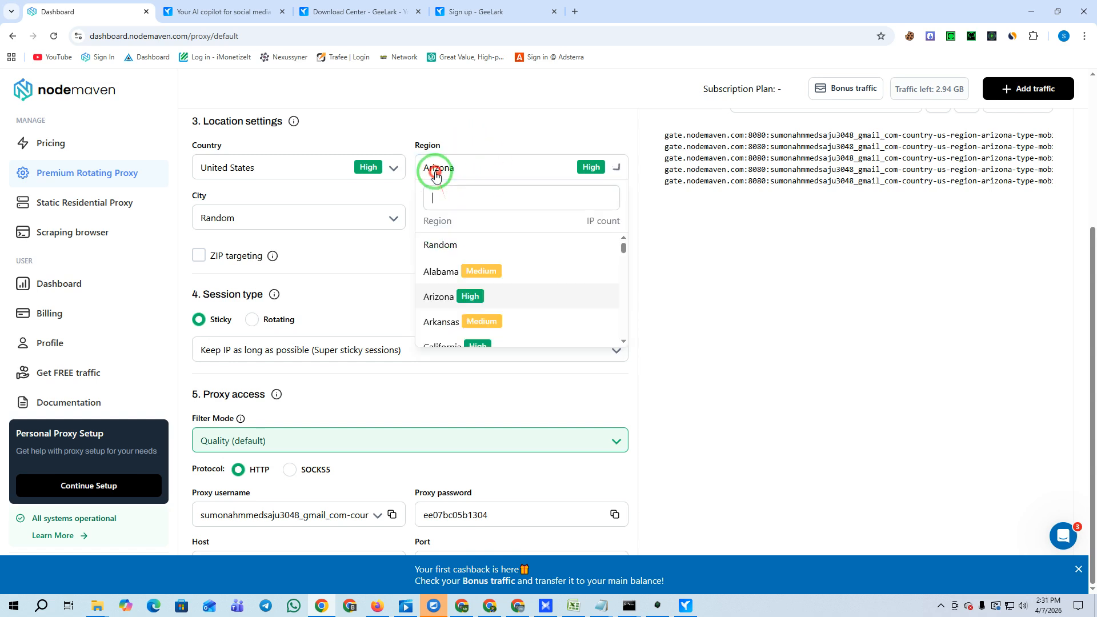
left_click(437, 251)
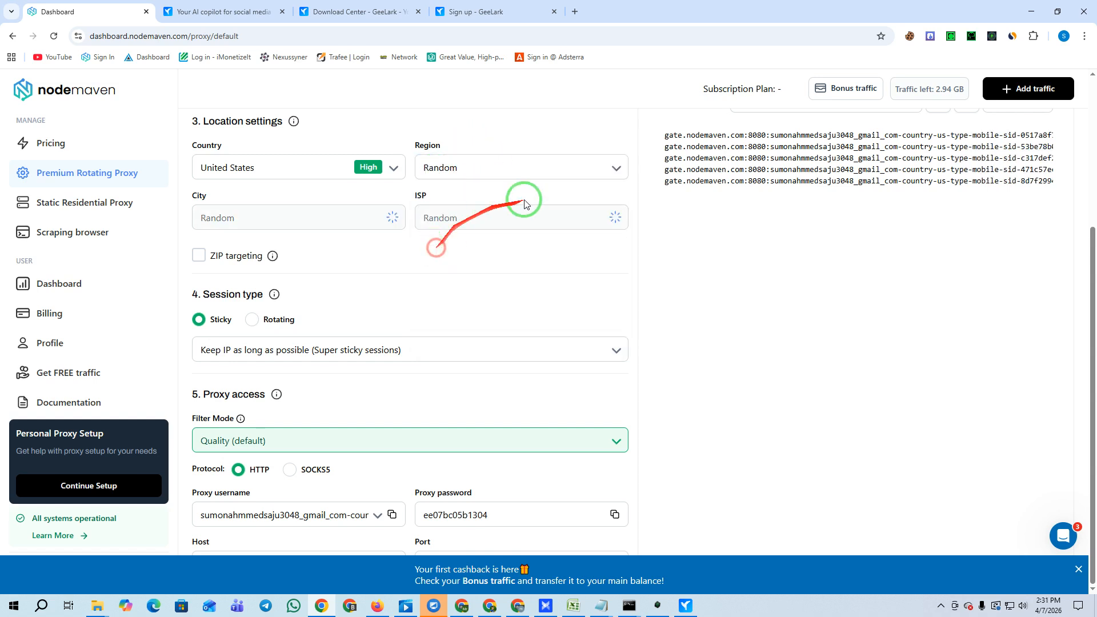
left_click(480, 221)
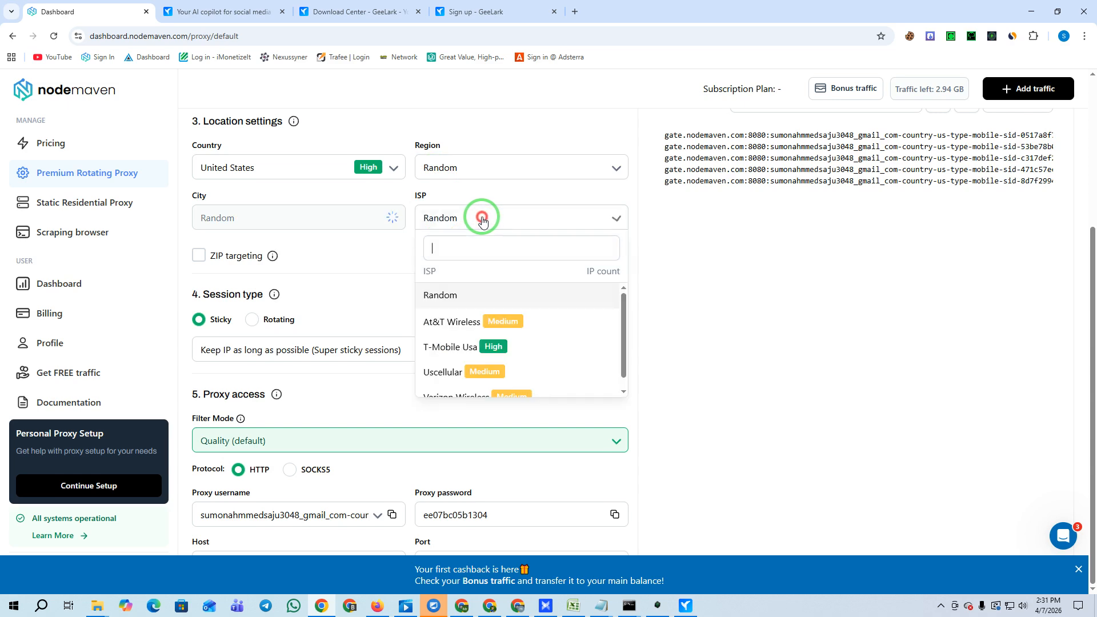
left_click(448, 345)
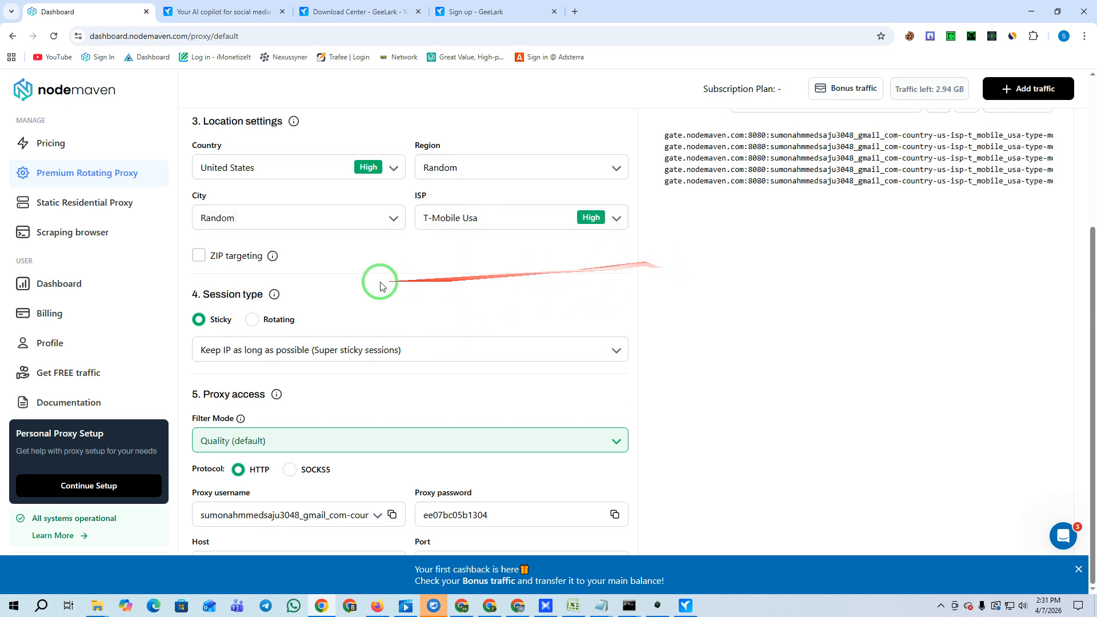
Set a custom 8000-second sticky session and 2 proxies, then select the first proxy line.
left_click(234, 354)
left_click(218, 407)
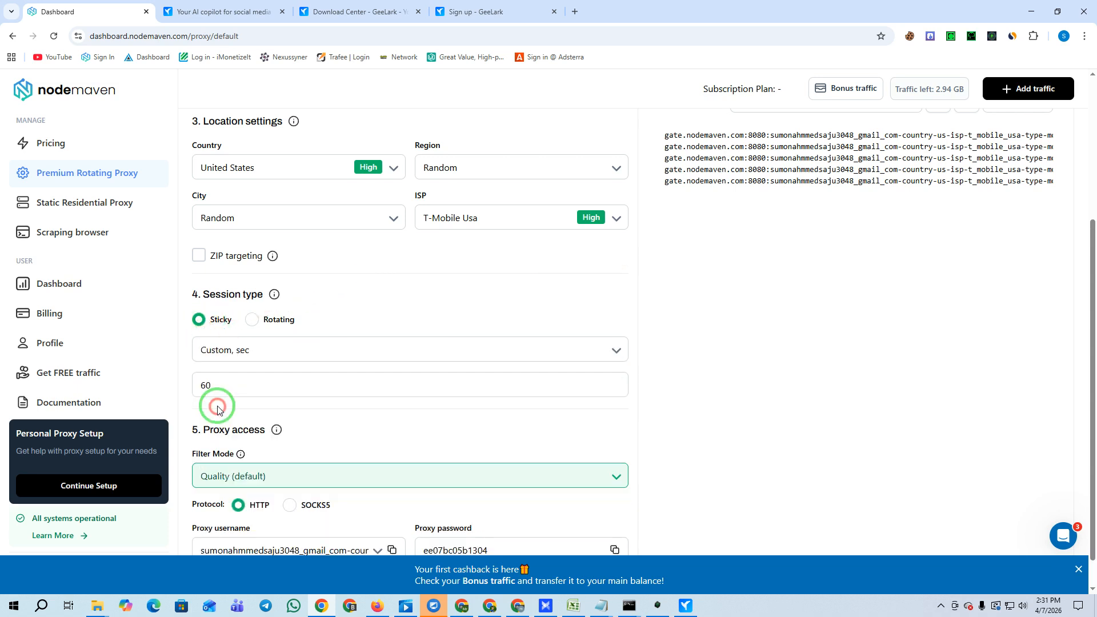
type("80")
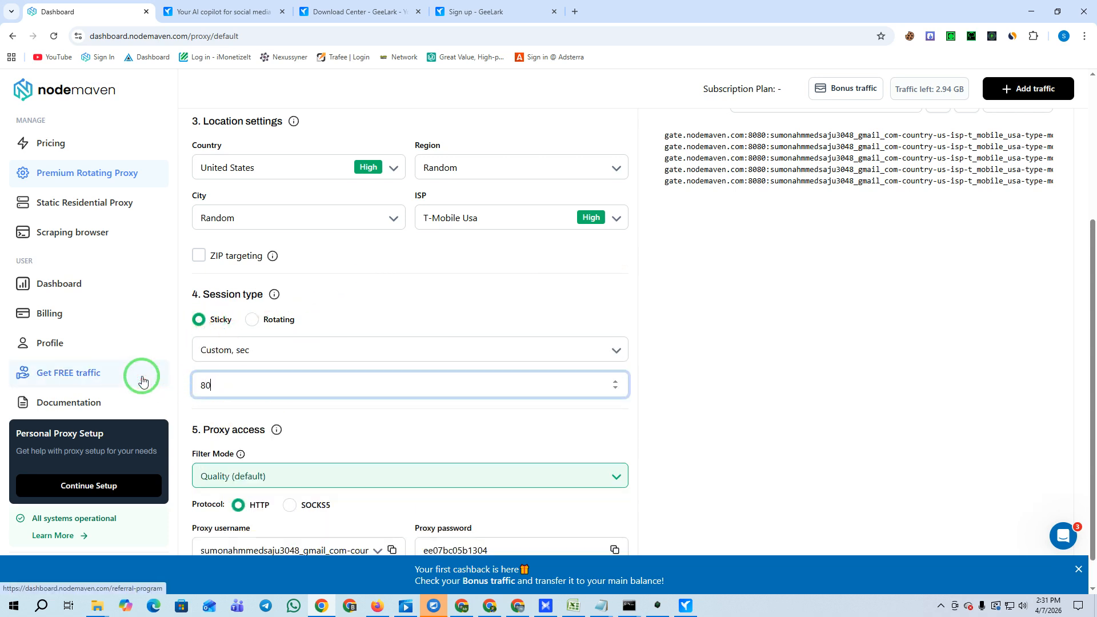
left_click(456, 291)
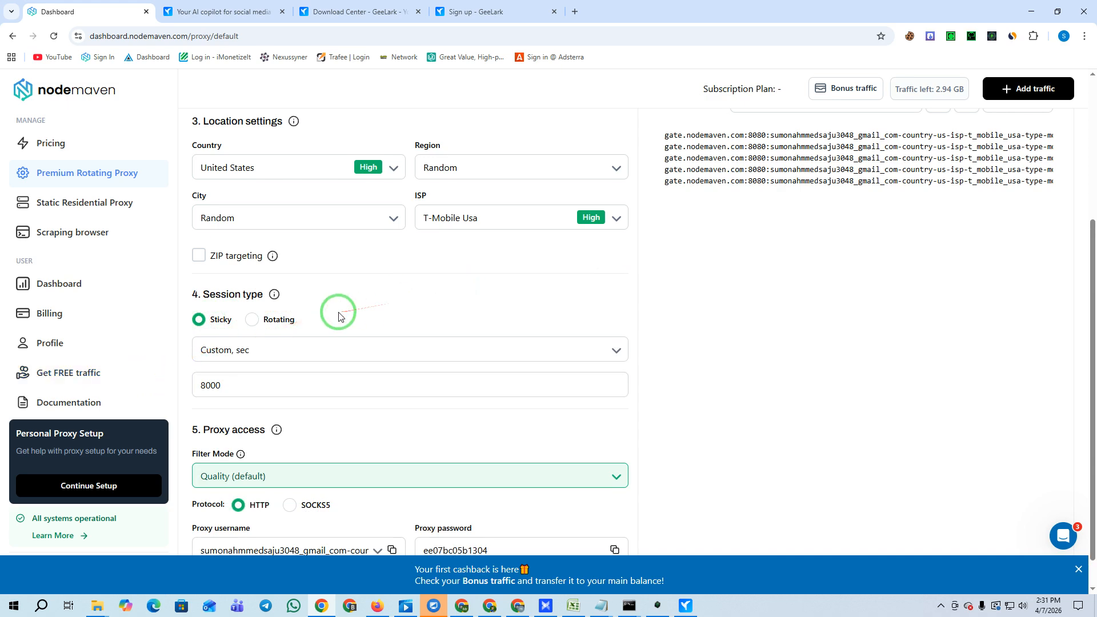
scroll(339, 316, "down", 1)
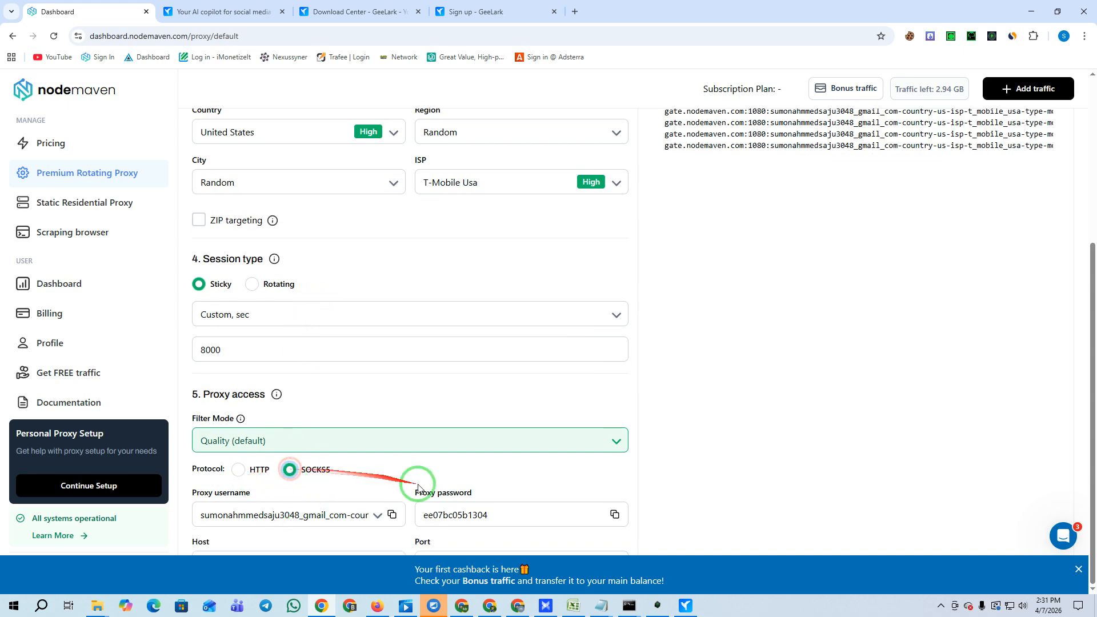
scroll(735, 403, "up", 5)
left_click_drag(743, 314, 577, 317)
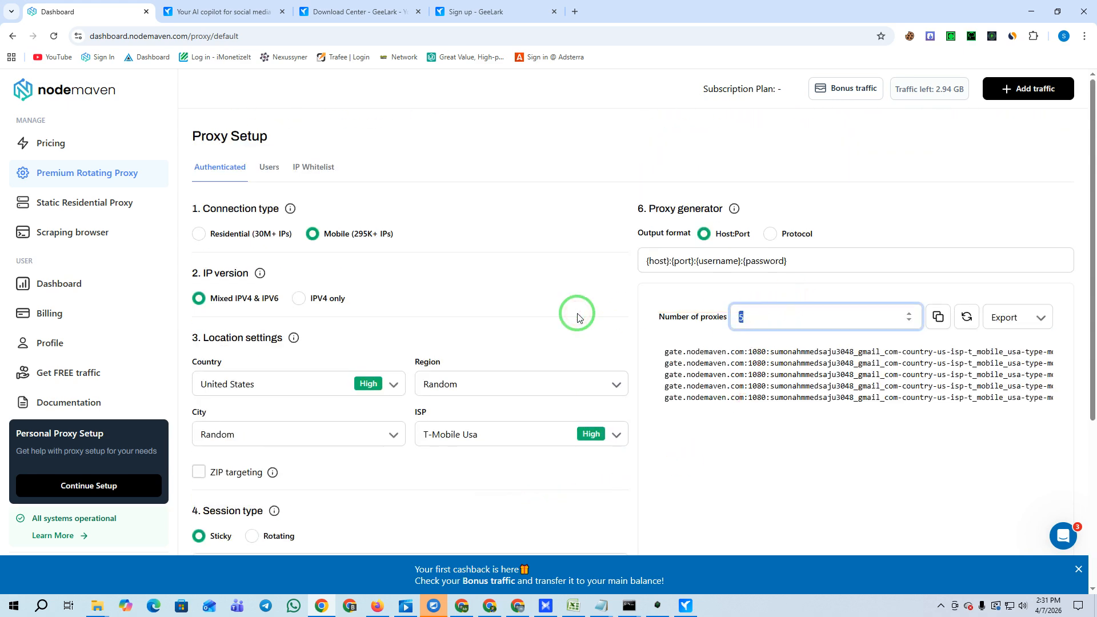
type("2")
triple_click(781, 355)
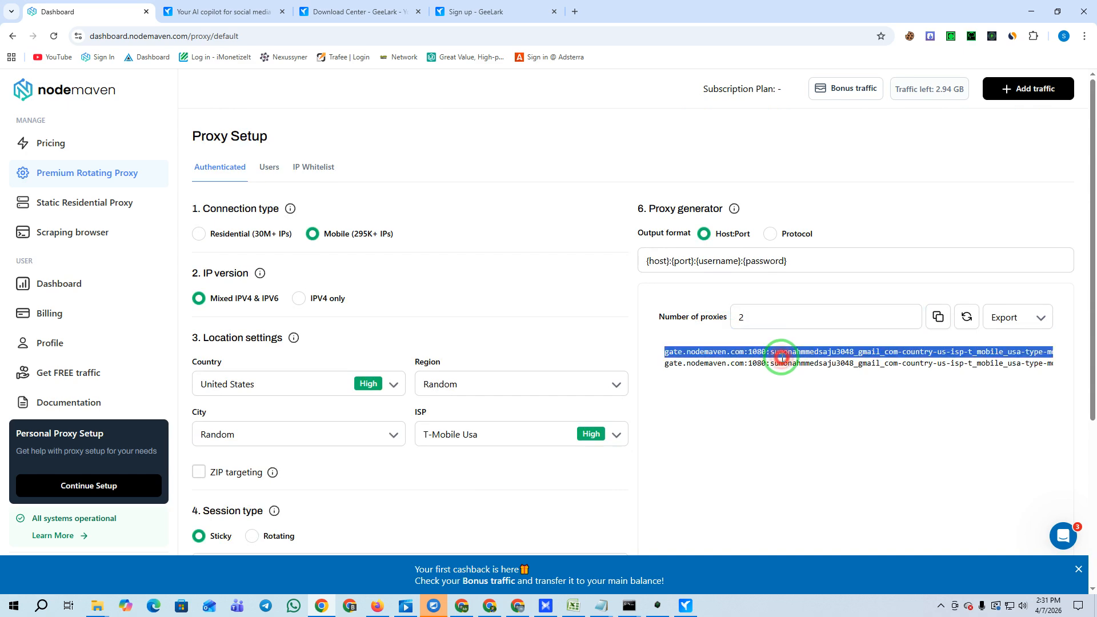
Paste the copied NodeMaven proxy into GeeLark's proxy host field and check the connection.
left_click(685, 605)
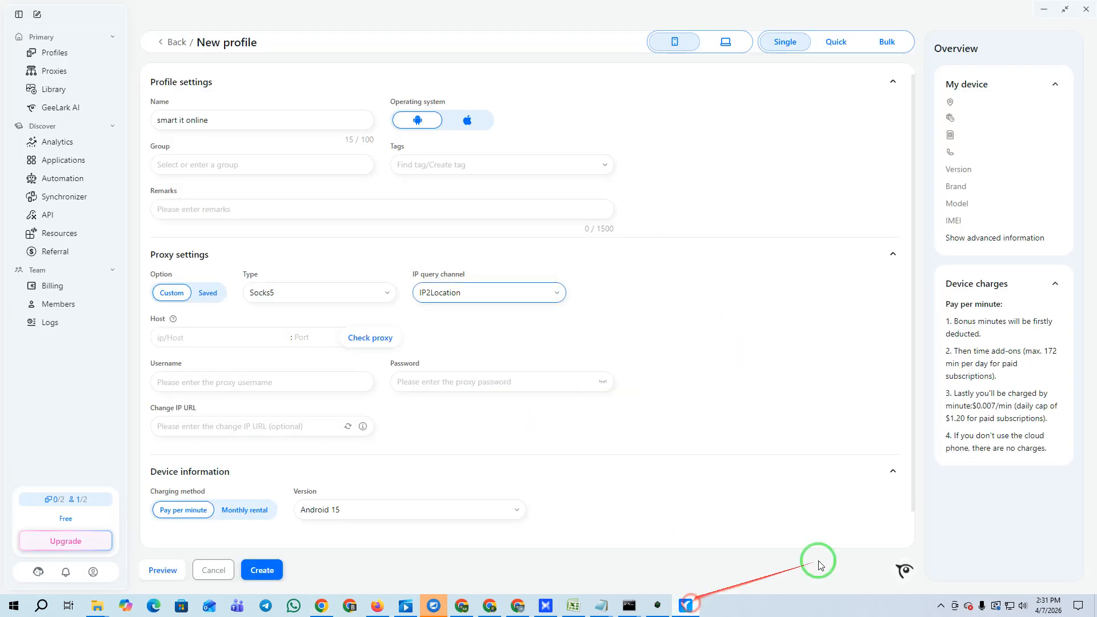
left_click(178, 338)
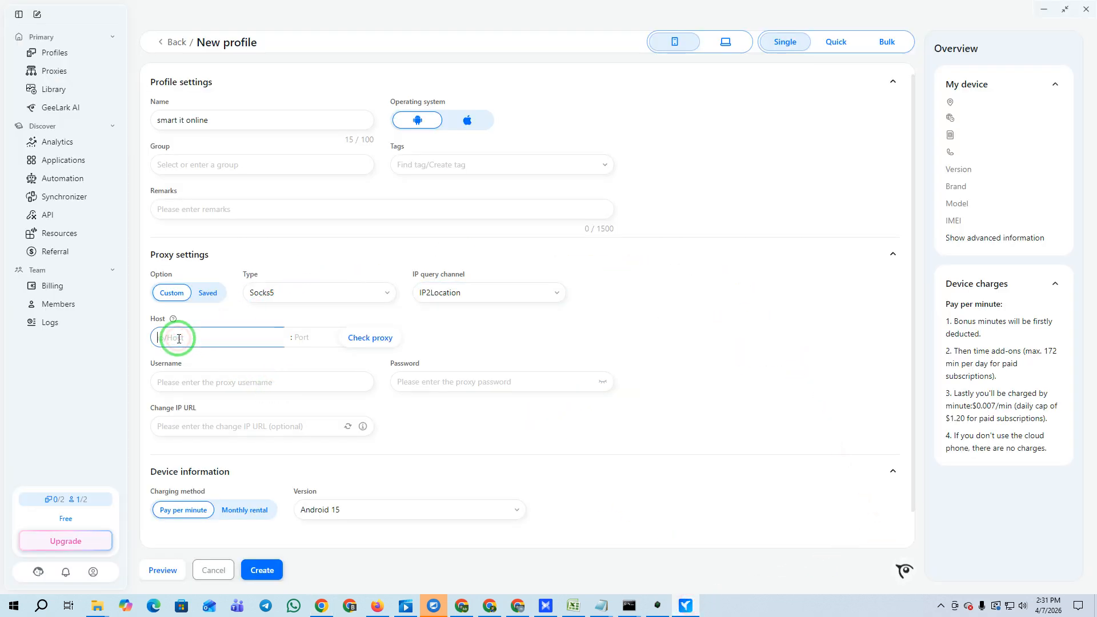
key("ctrl+v")
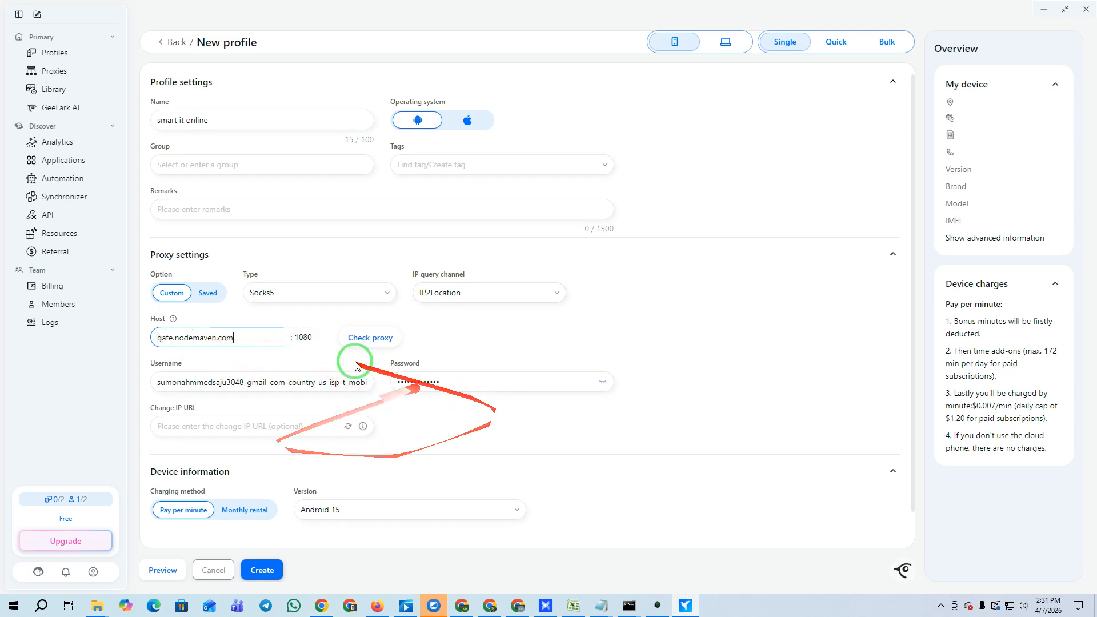
left_click(371, 341)
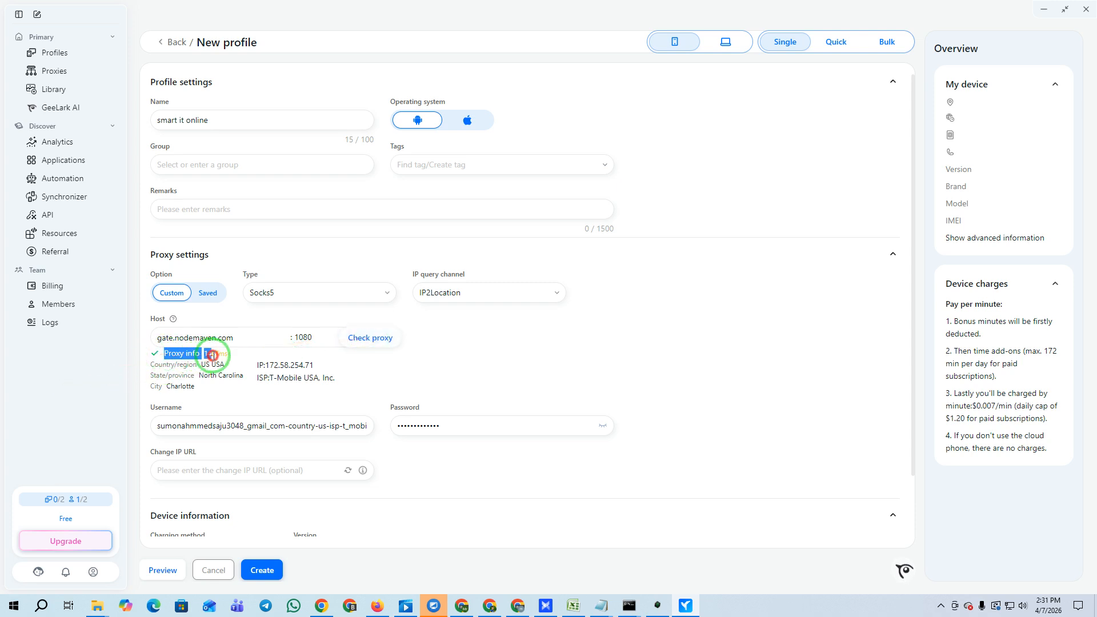
scroll(495, 443, "down", 2)
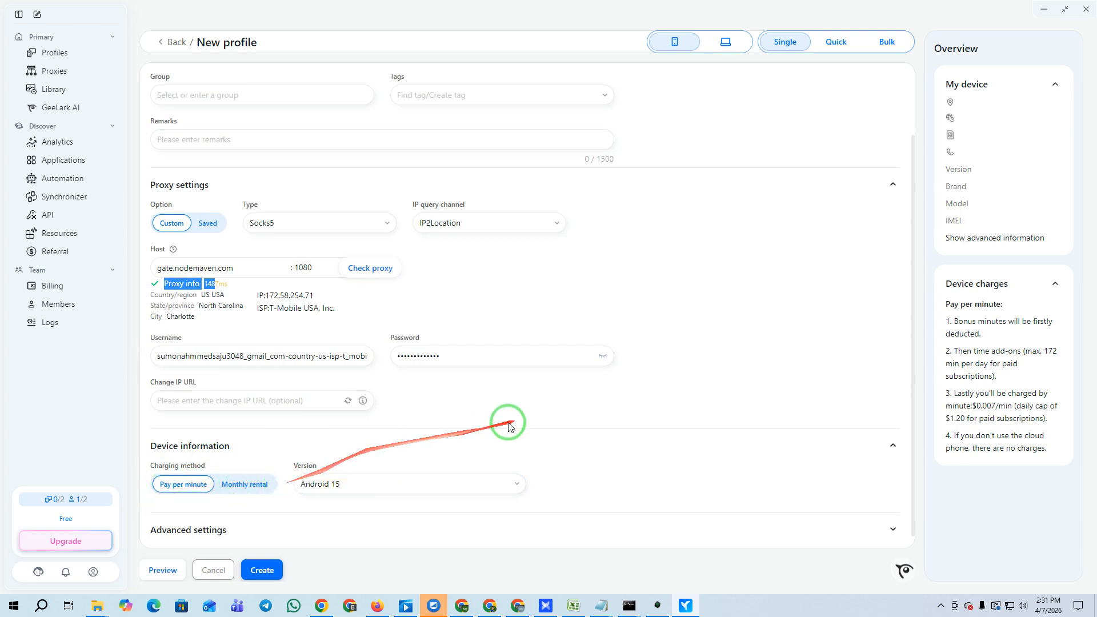
Keep the Android version, expand Advanced settings, and create the 'smart it online' cloud phone.
left_click(445, 494)
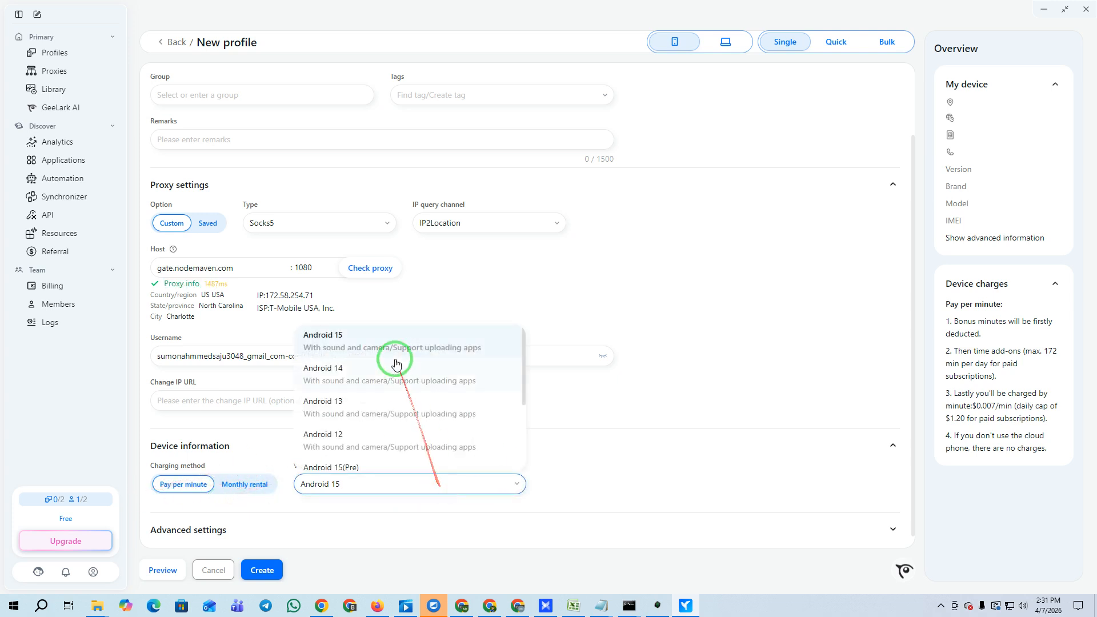
scroll(387, 432, "down", 3)
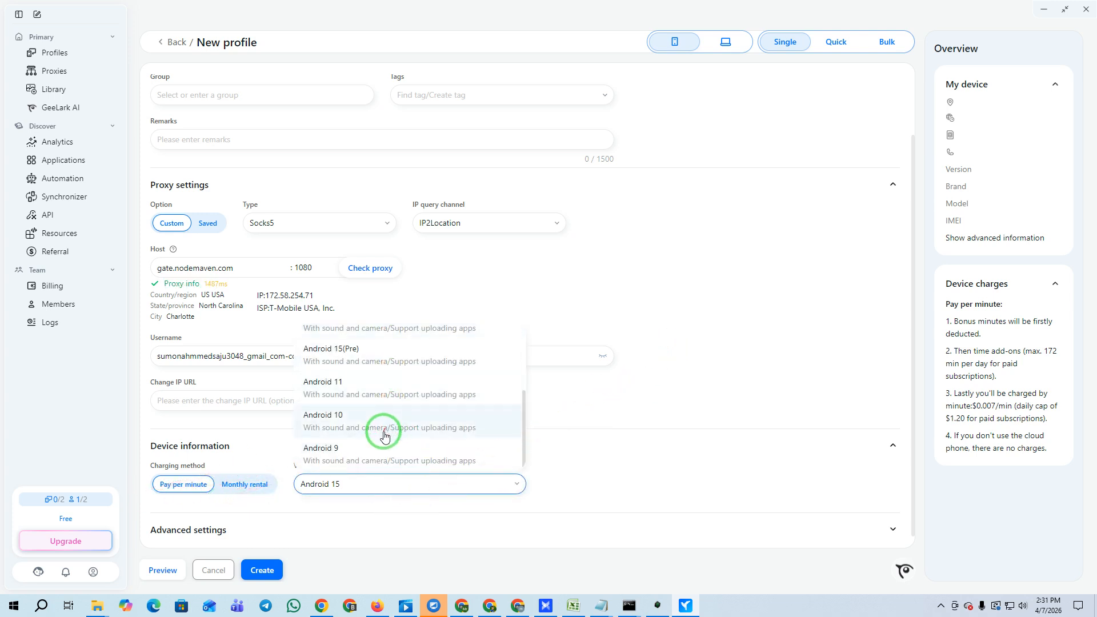
scroll(386, 457, "up", 5)
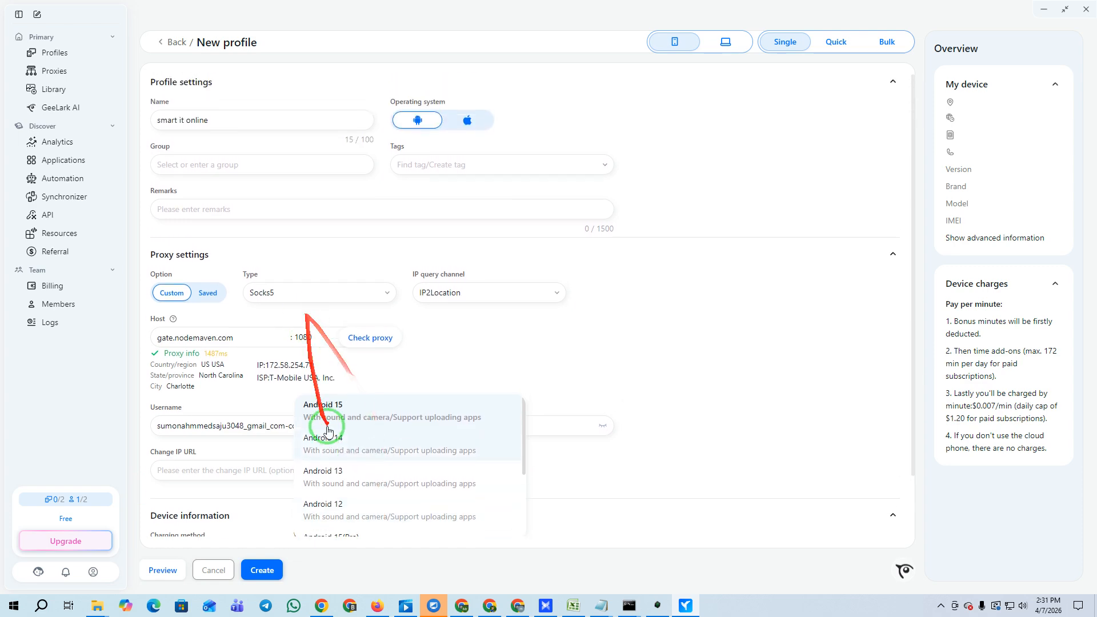
left_click(678, 338)
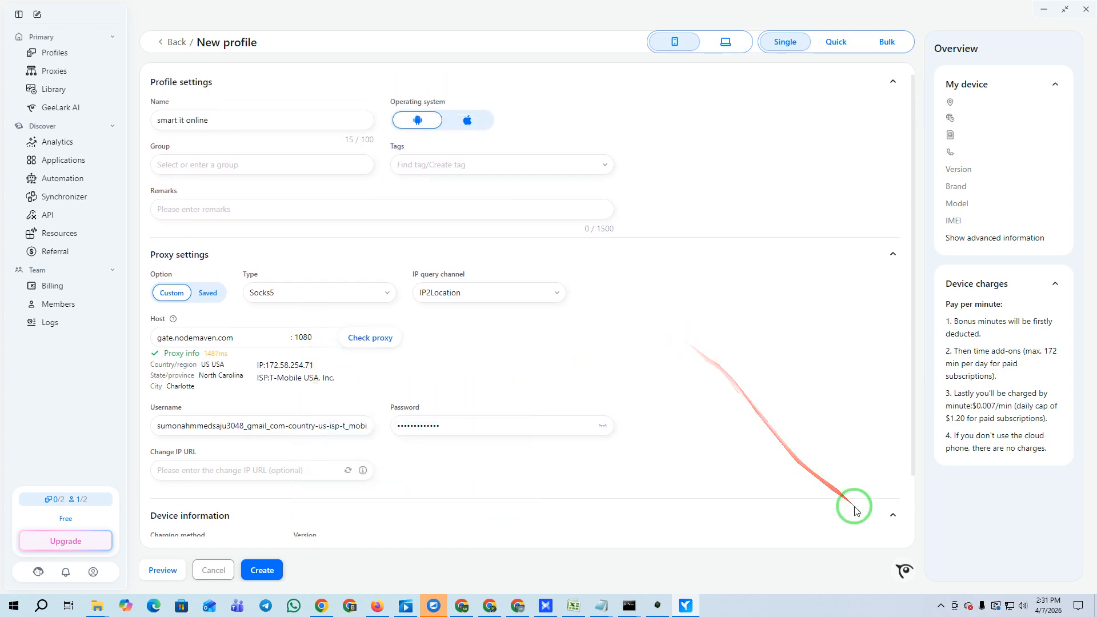
scroll(263, 449, "down", 2)
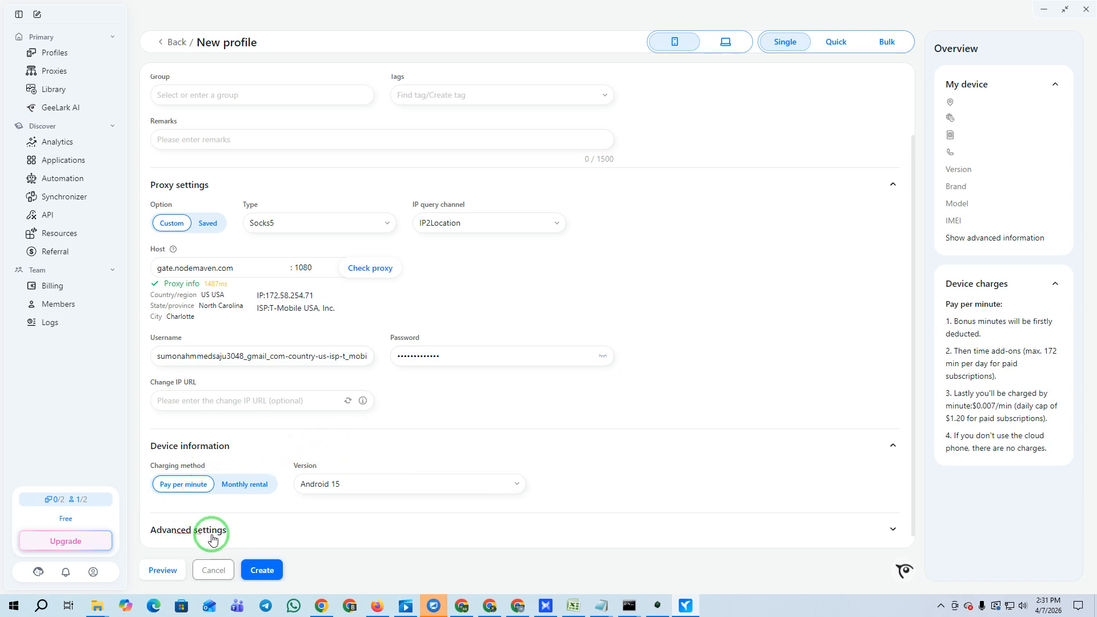
left_click(890, 527)
scroll(502, 385, "down", 5)
scroll(535, 456, "down", 1)
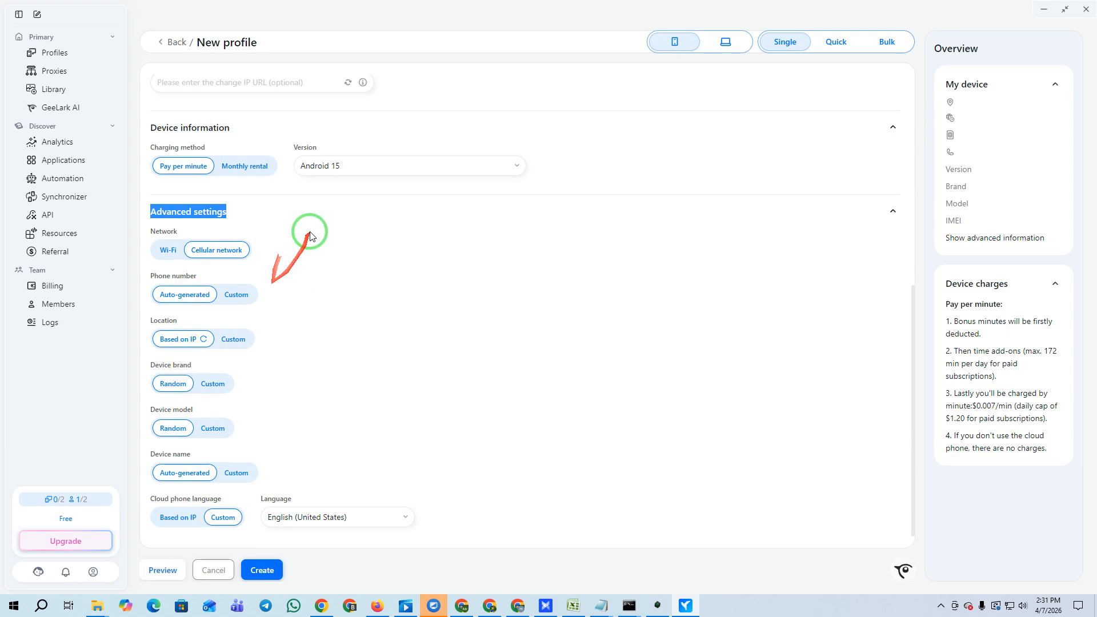
left_click(265, 572)
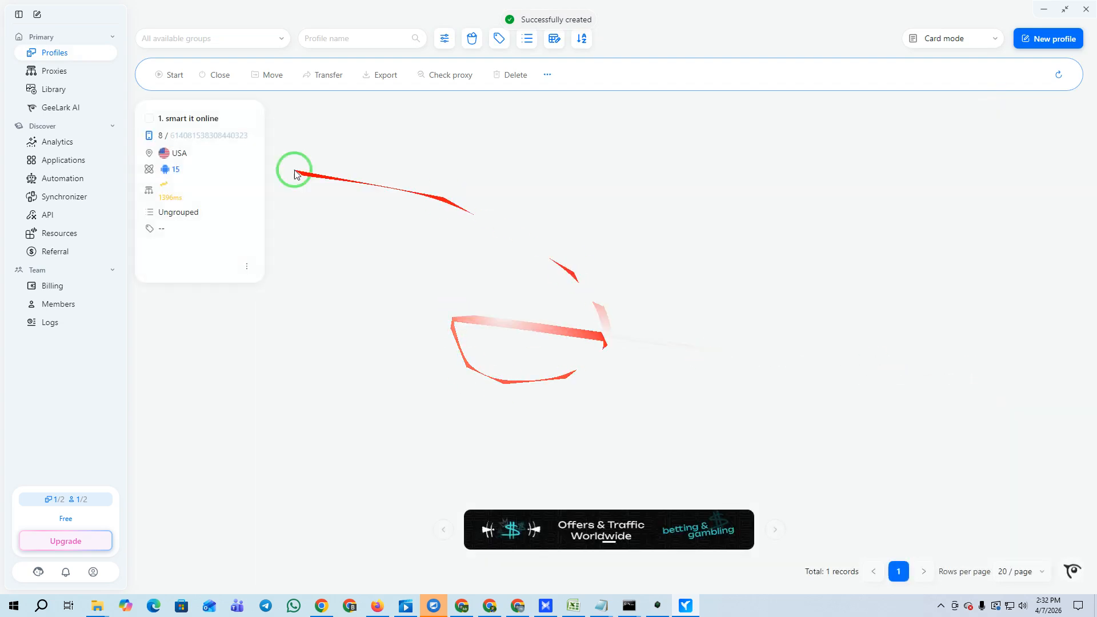
Try starting 'smart it online' twice, cancel both insufficient-balance notes, then begin a new profile.
left_click(169, 269)
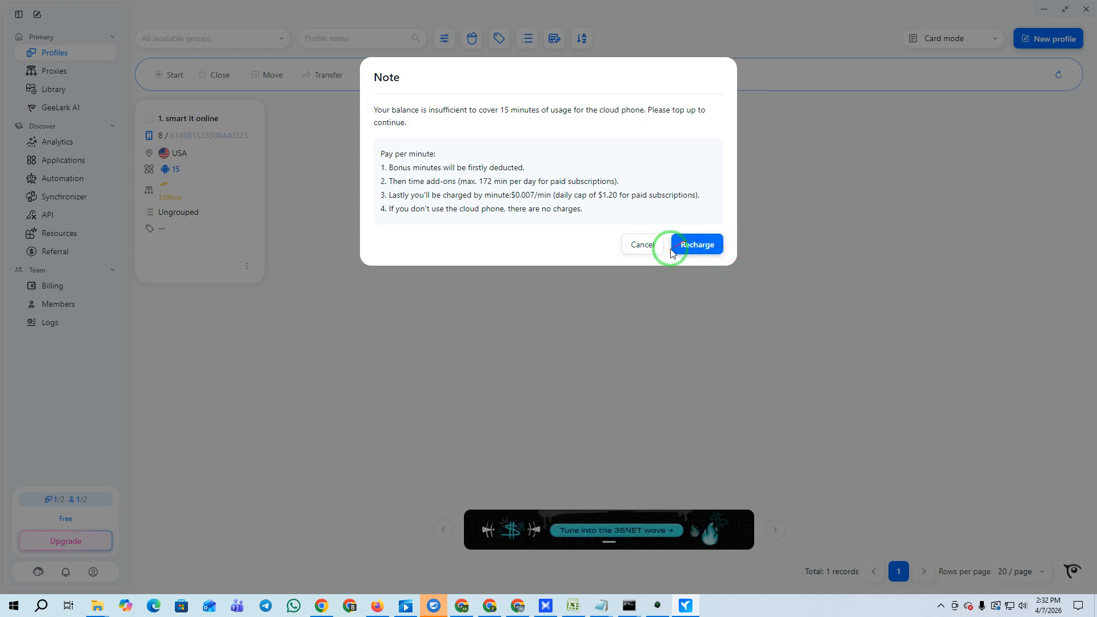
left_click(642, 244)
mouse_move(139, 186)
left_click(165, 269)
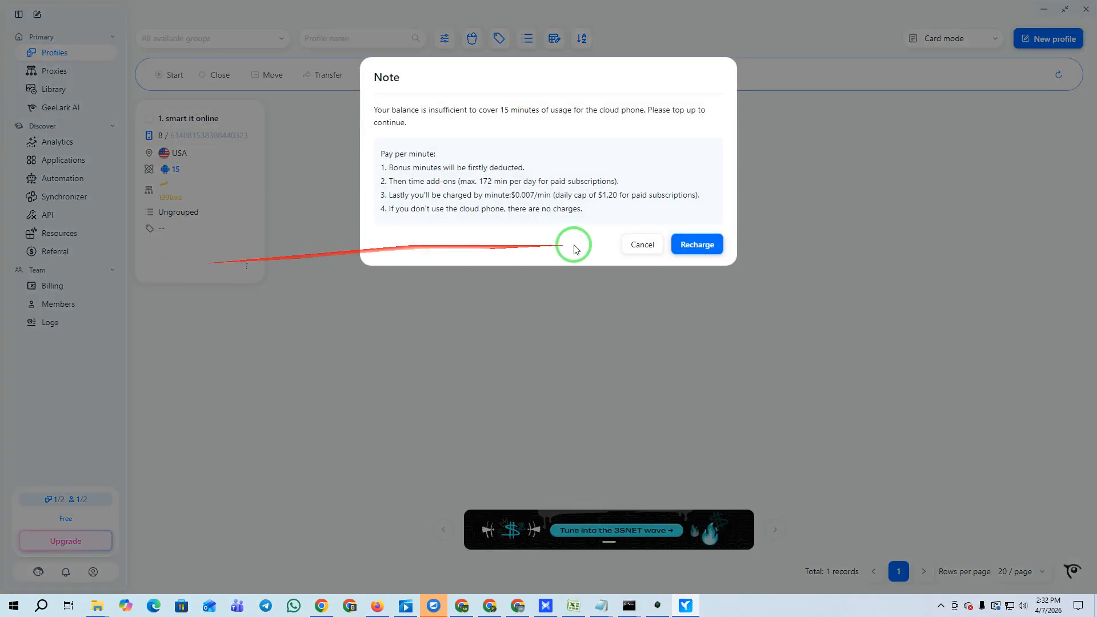
left_click(642, 245)
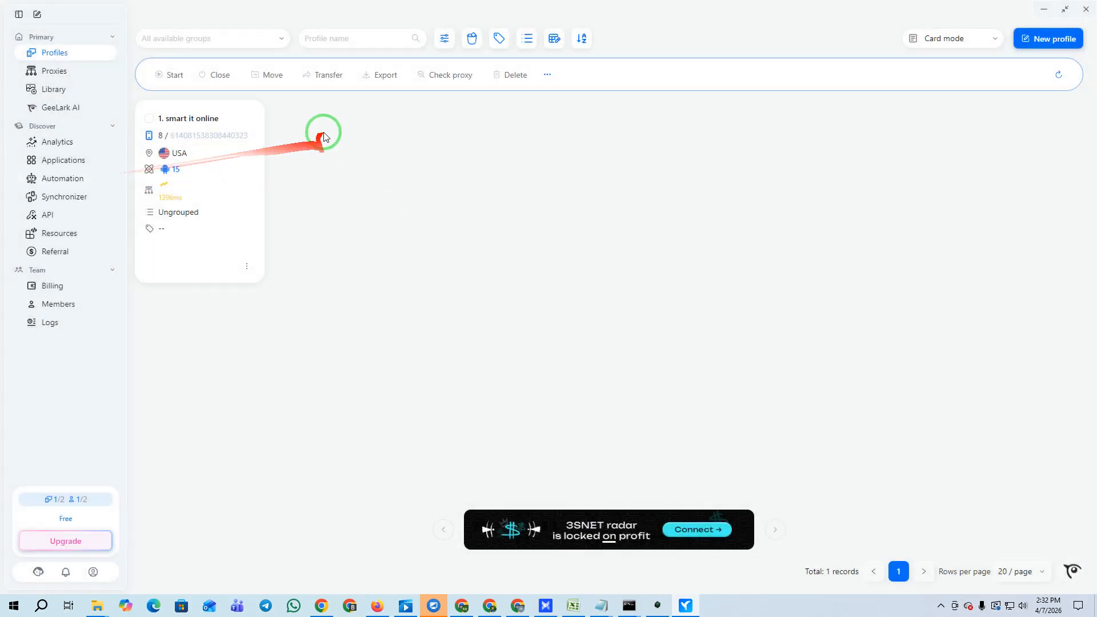
left_click(1053, 40)
Make the new profile a macOS browser profile named Smart it online 2 with Socks5 proxy type.
left_click(728, 43)
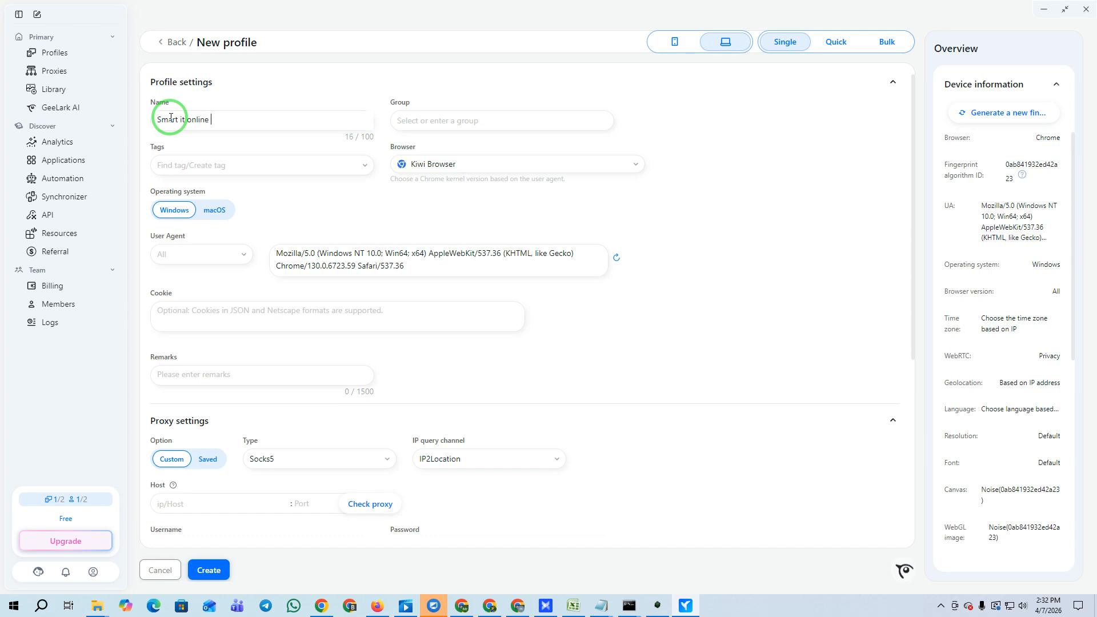
left_click(171, 209)
left_click(225, 211)
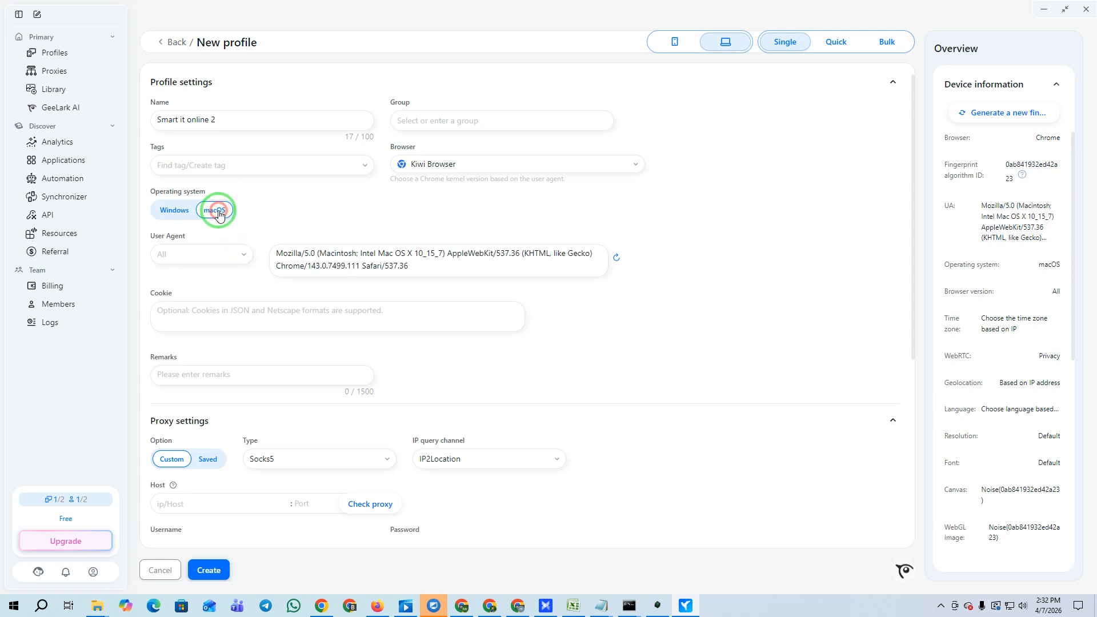
scroll(372, 286, "down", 2)
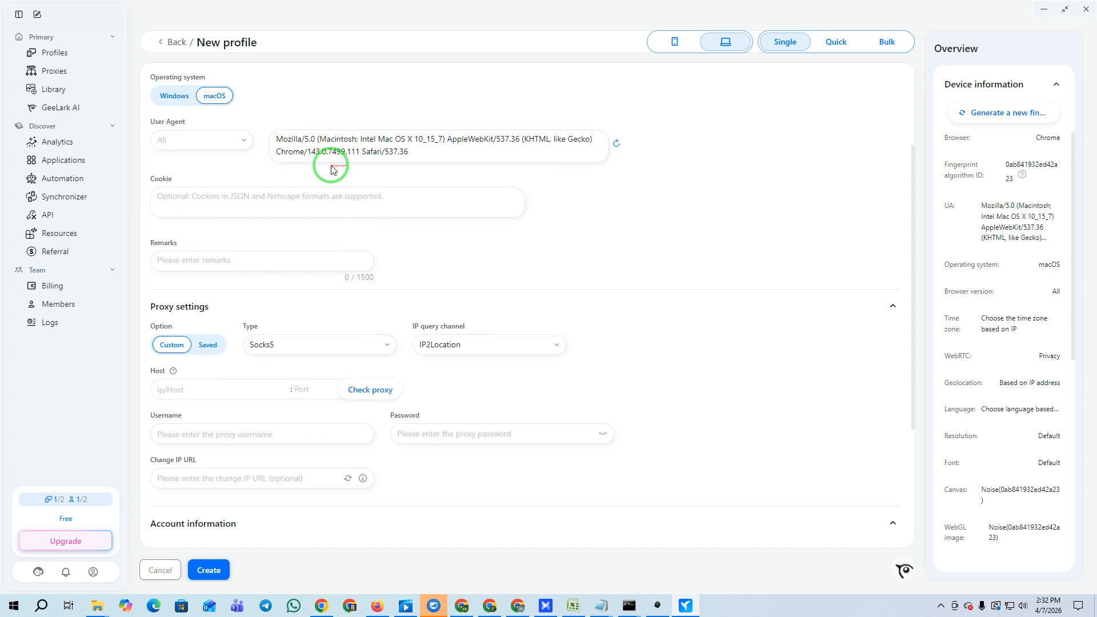
scroll(221, 183, "down", 2)
left_click(282, 231)
left_click(277, 281)
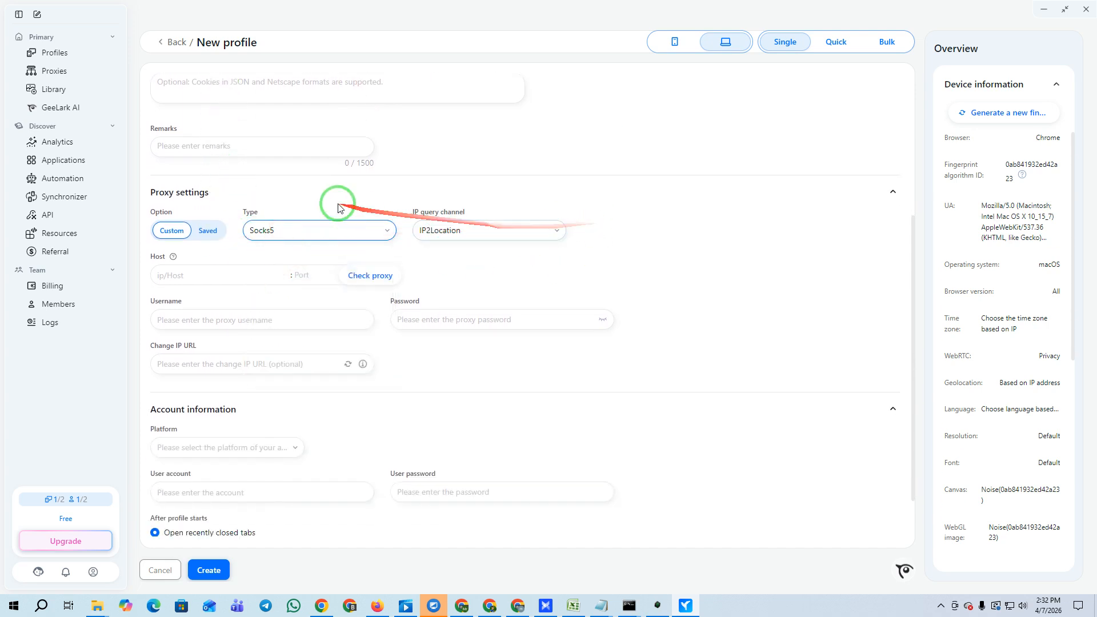
Copy the second generated proxy line from NodeMaven and return to GeeLark.
left_click(322, 605)
left_click(708, 368)
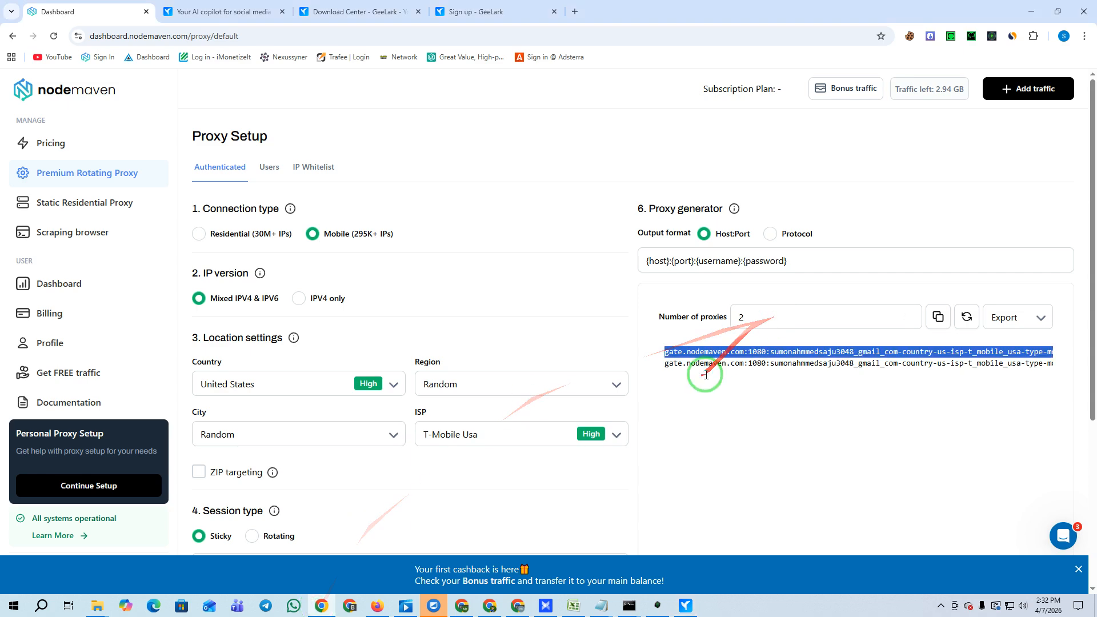
left_click(715, 369)
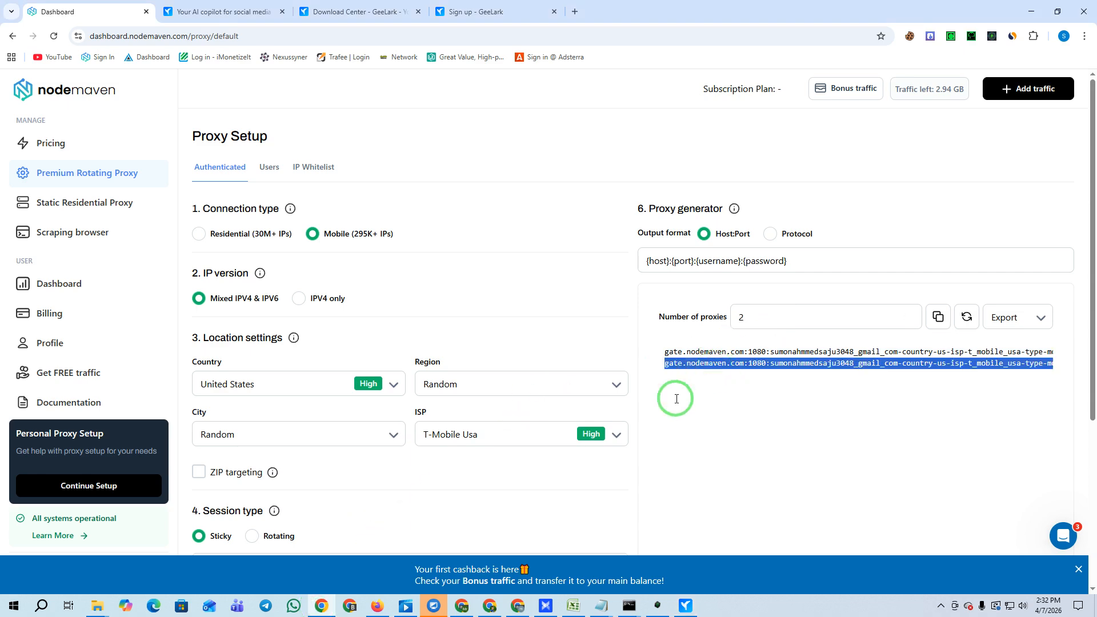
left_click(686, 606)
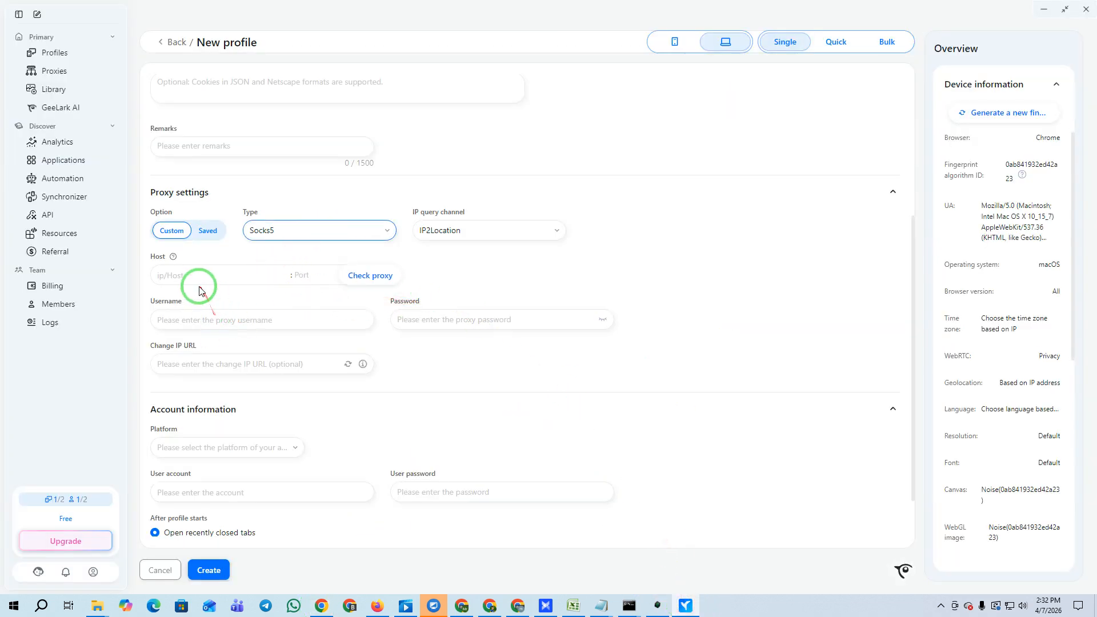
Paste the second T-Mobile proxy into Smart it online 2's Host field and expand Advanced settings.
key("ctrl+v")
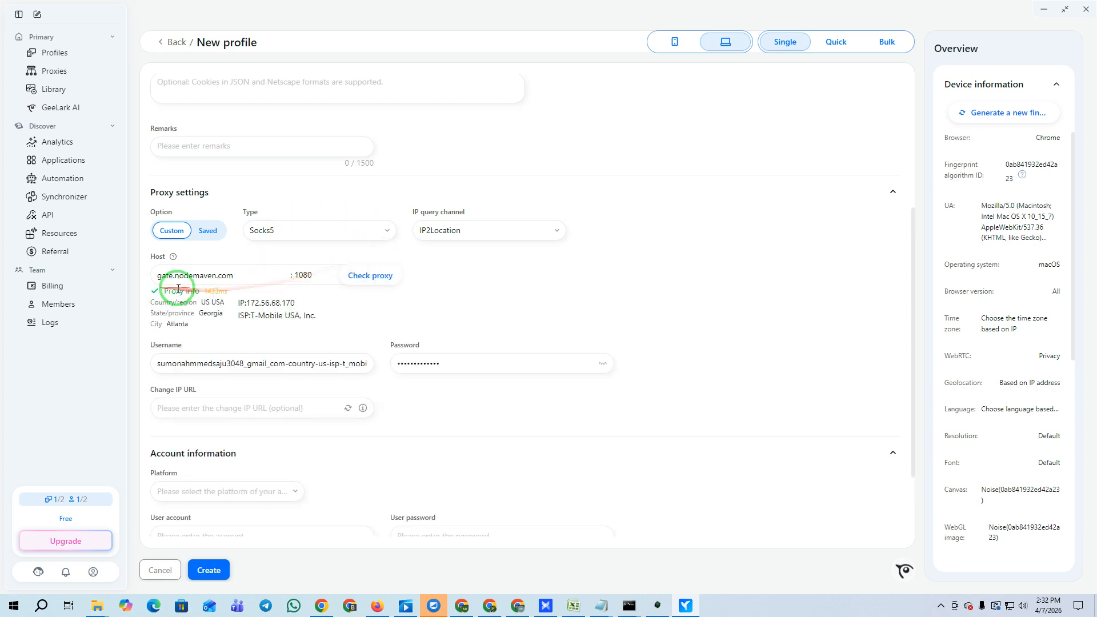
scroll(563, 362, "down", 2)
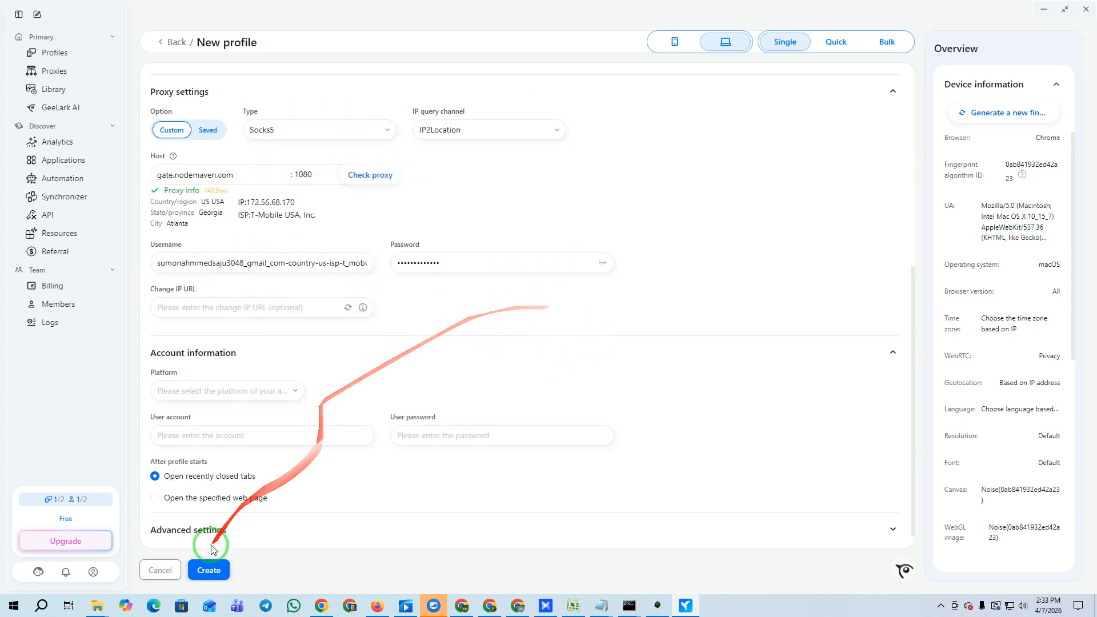
left_click(225, 525)
scroll(560, 435, "down", 5)
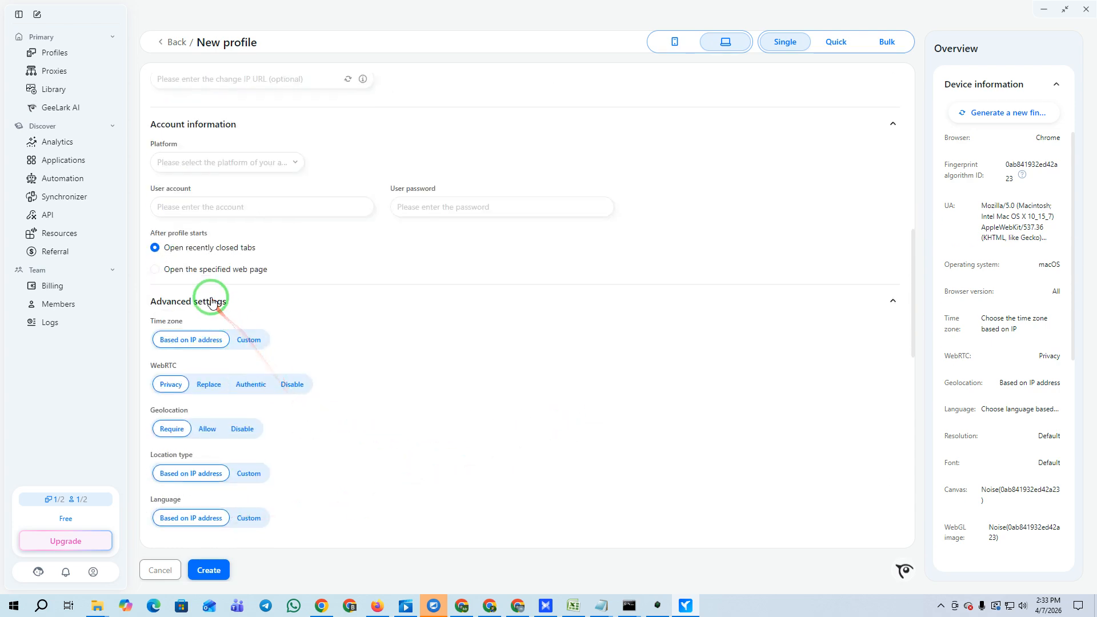
scroll(206, 299, "down", 6)
scroll(382, 383, "down", 6)
scroll(381, 383, "down", 2)
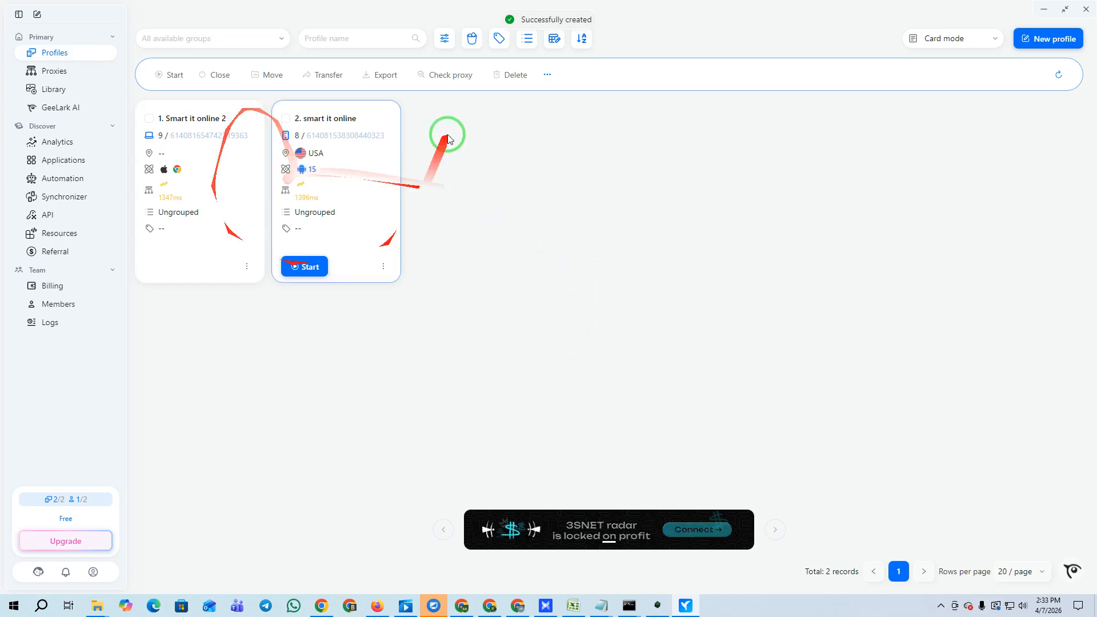
Try starting 'smart it online', cancel the insufficient-balance note, and open the Billing page.
mouse_move(326, 243)
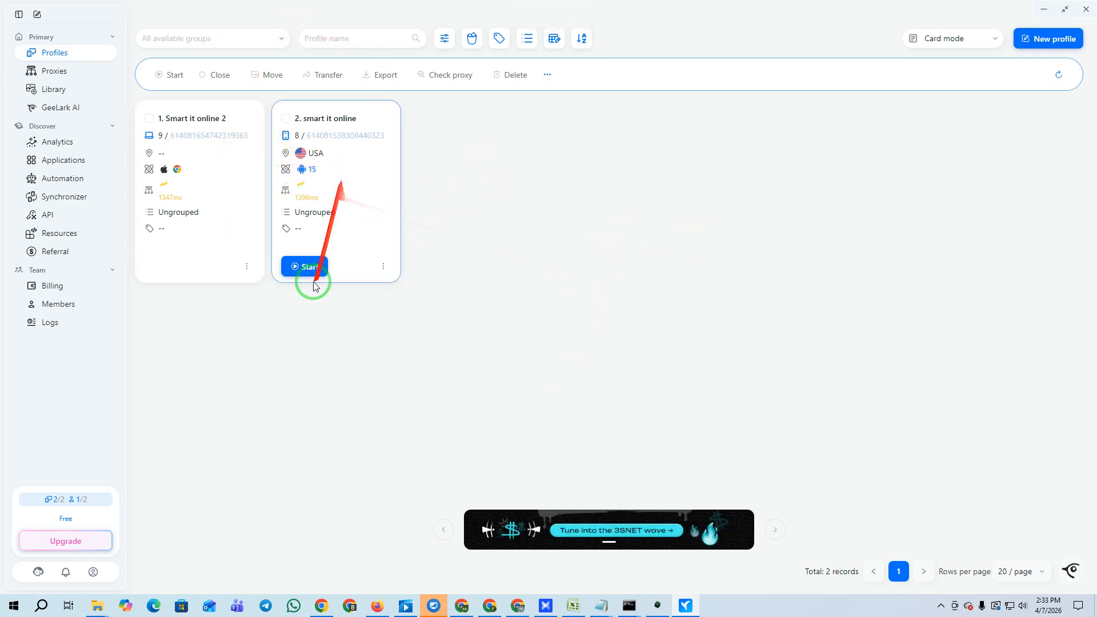
left_click(304, 267)
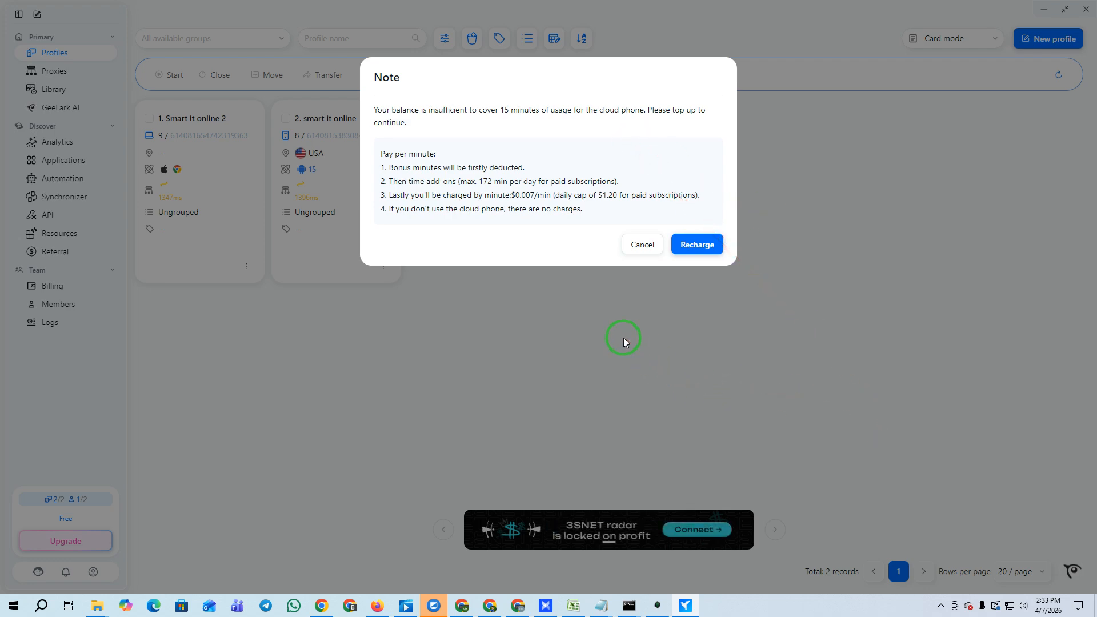
left_click(652, 240)
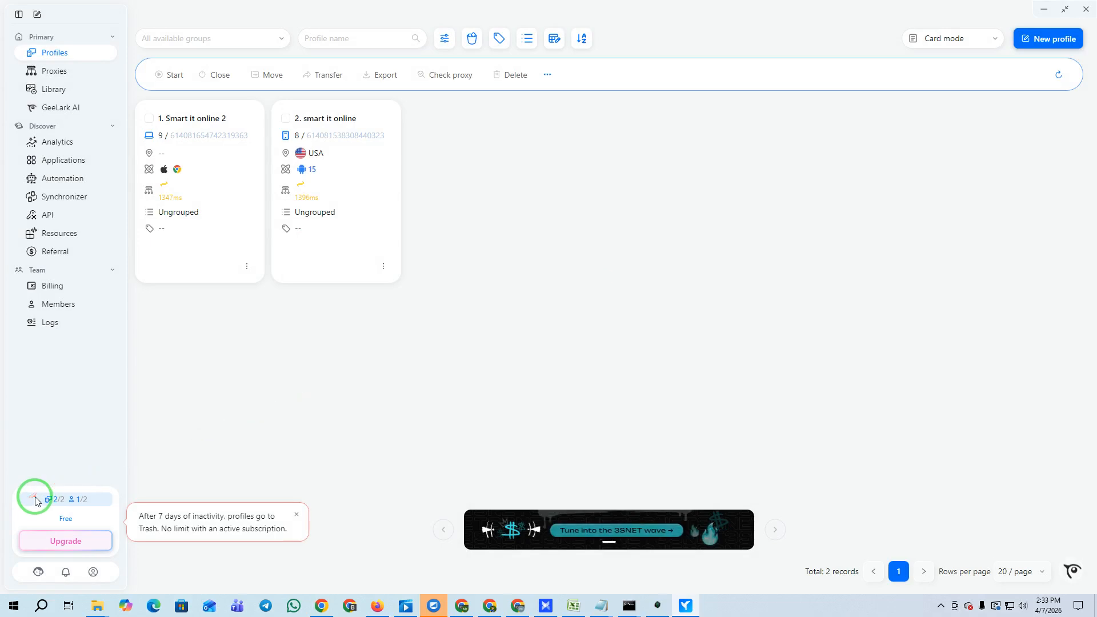
mouse_move(176, 233)
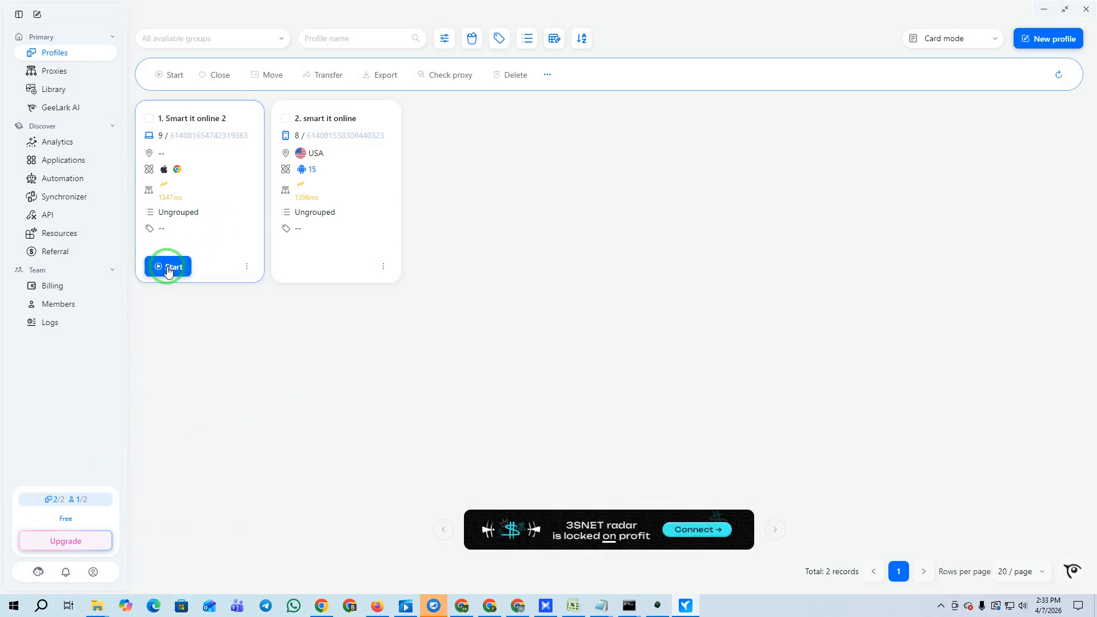
mouse_move(306, 265)
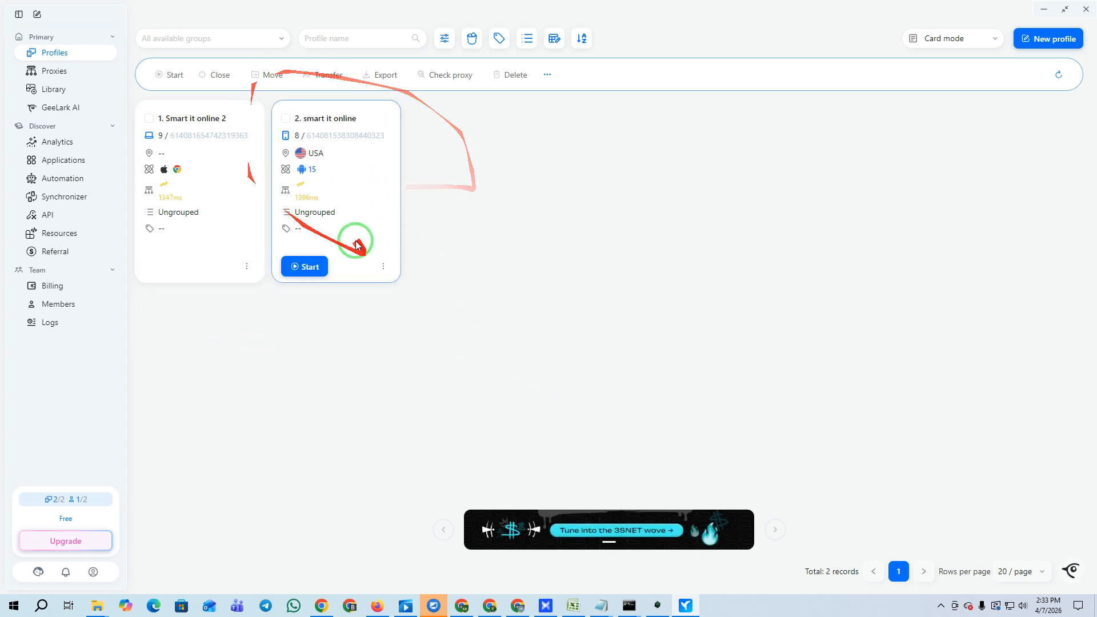
left_click(52, 285)
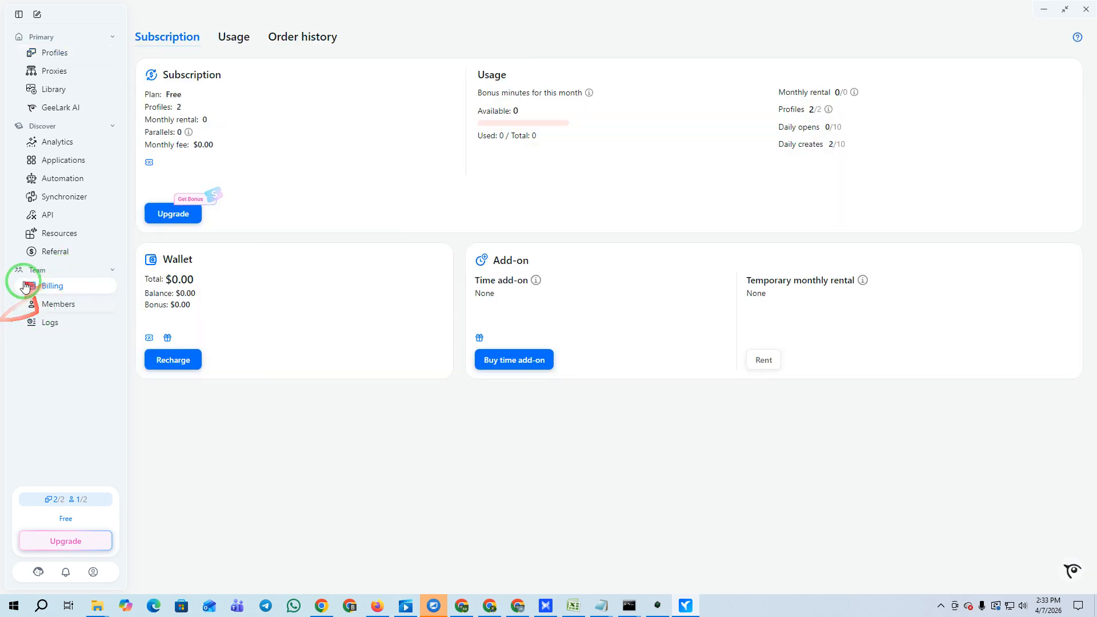